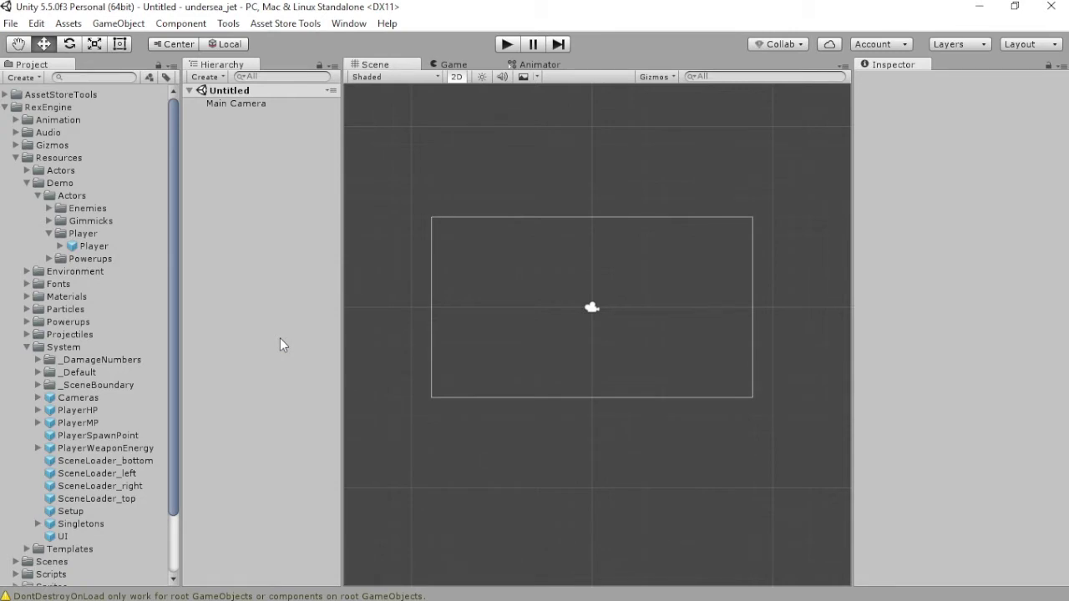
Set up the empty scene as a Rex Engine level scene
left_click(227, 24)
mouse_move(243, 44)
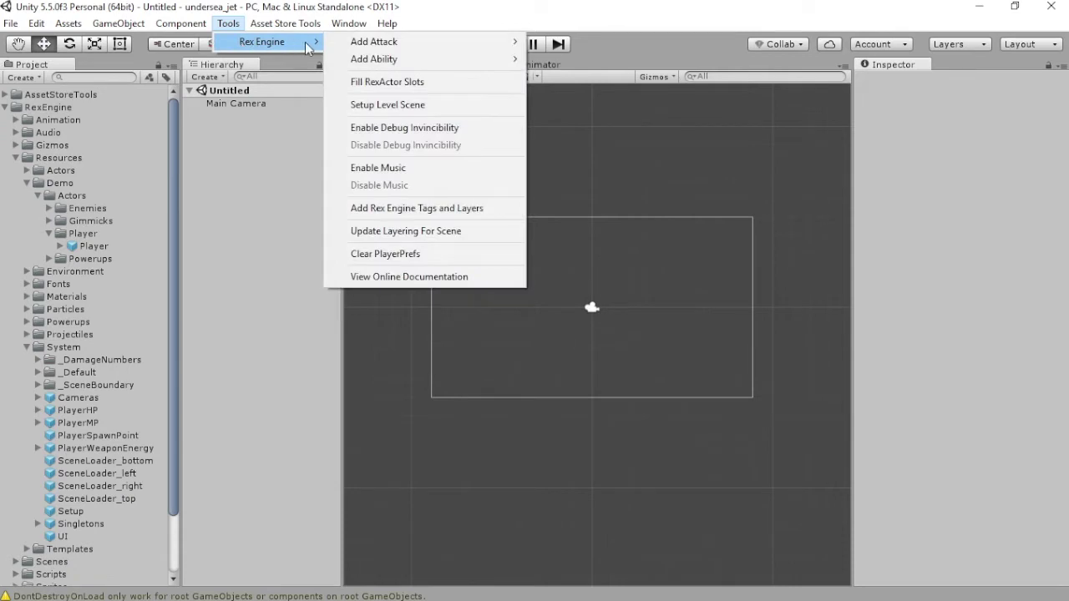
left_click(371, 107)
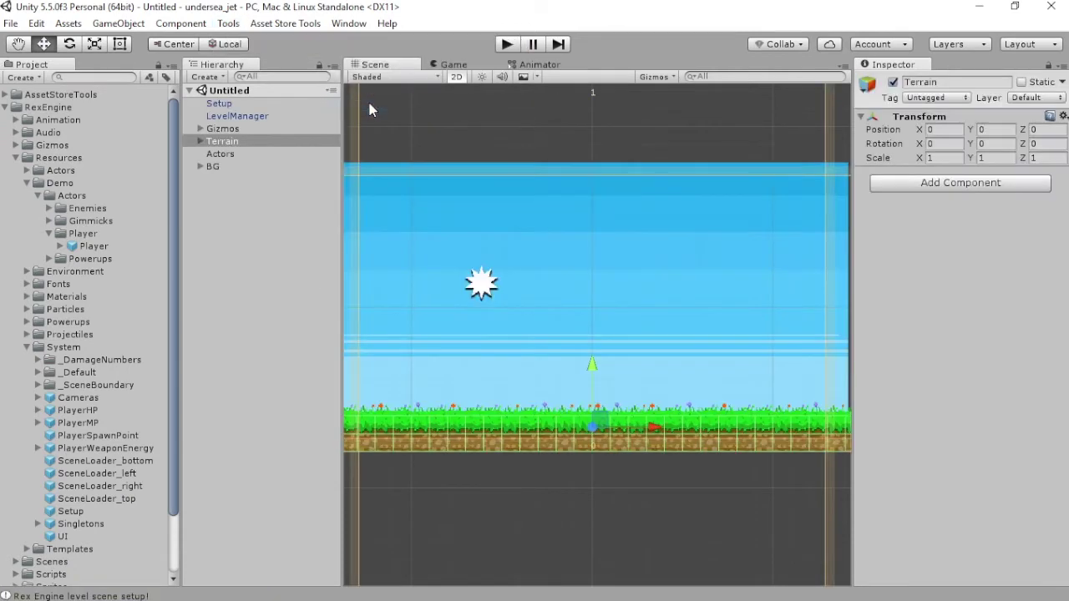
Play-test the new level by walking the default player both ways and jumping, and stop the game
left_click(505, 43)
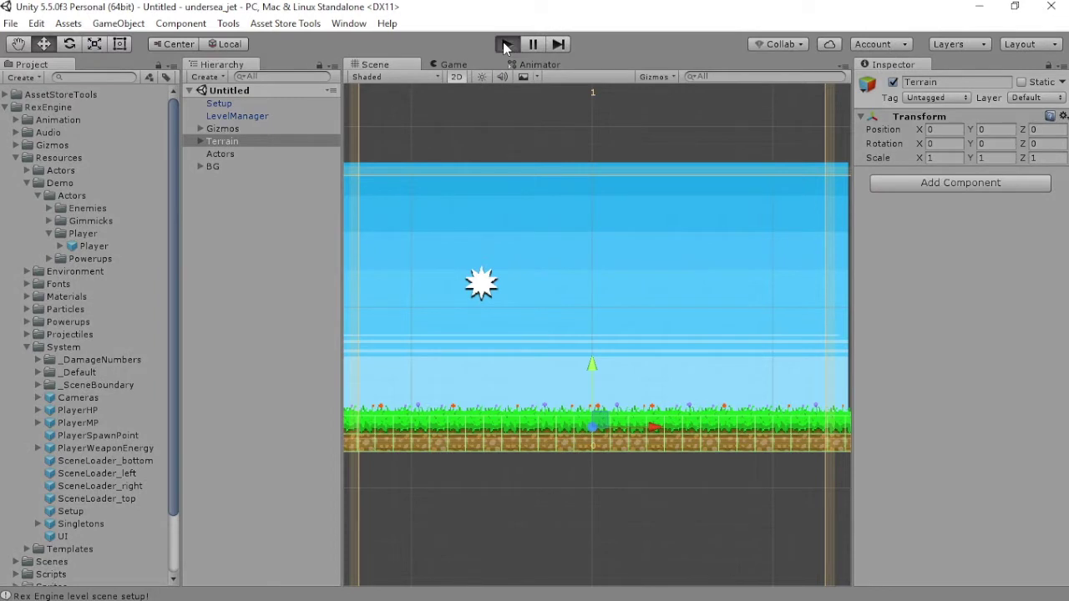
key("Right")
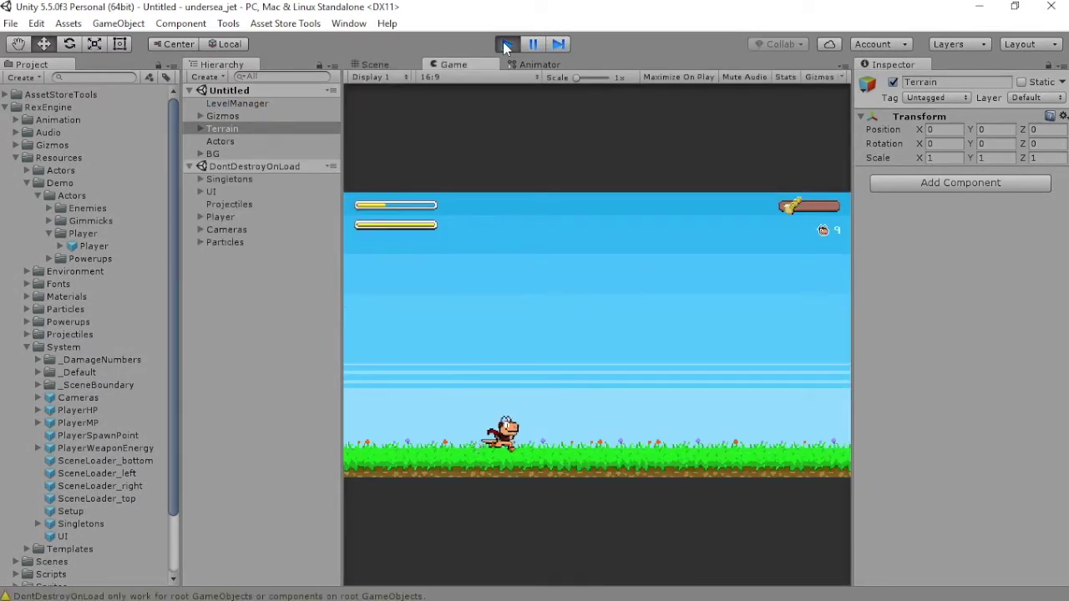
key("Left")
key("space")
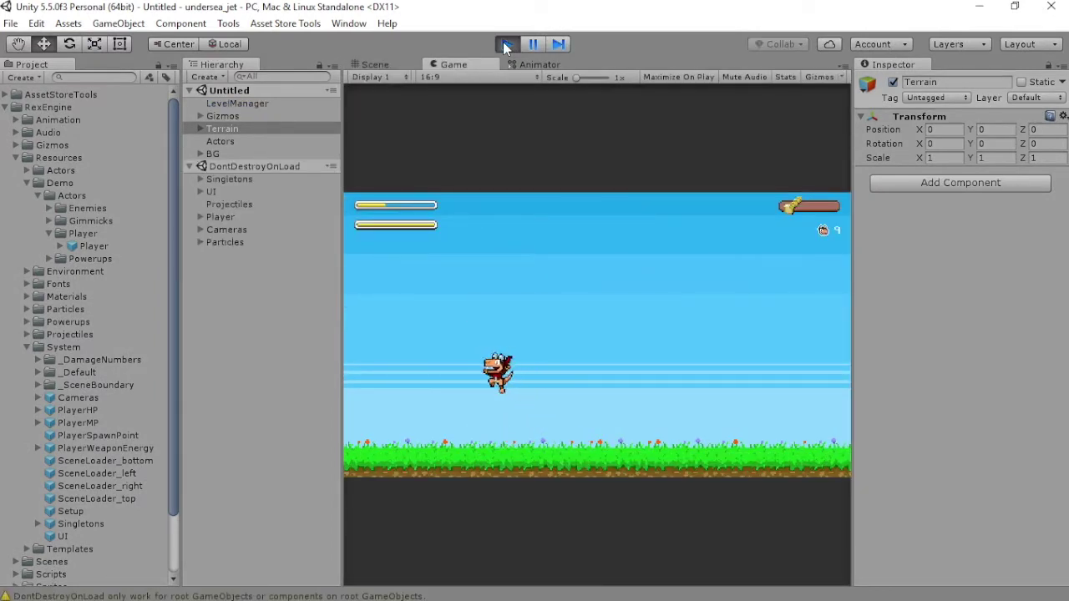
key("space")
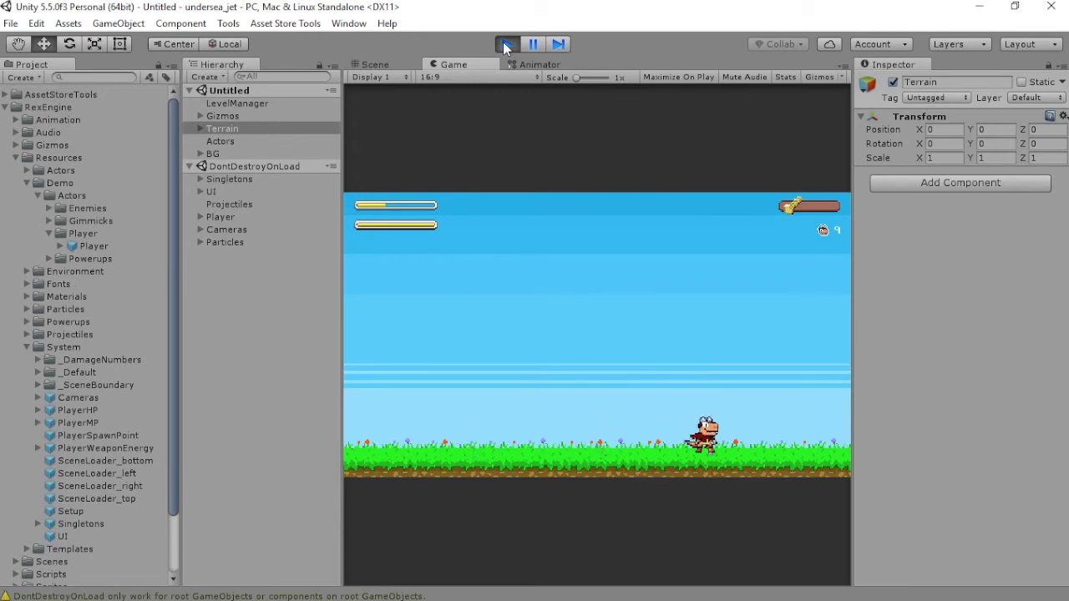
key("Left")
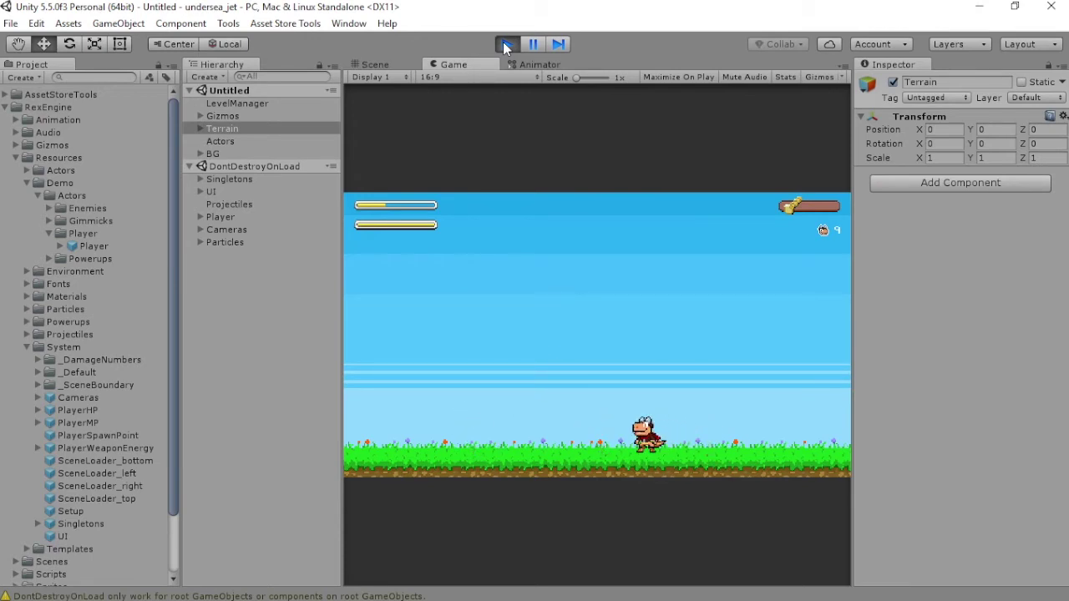
left_click(506, 46)
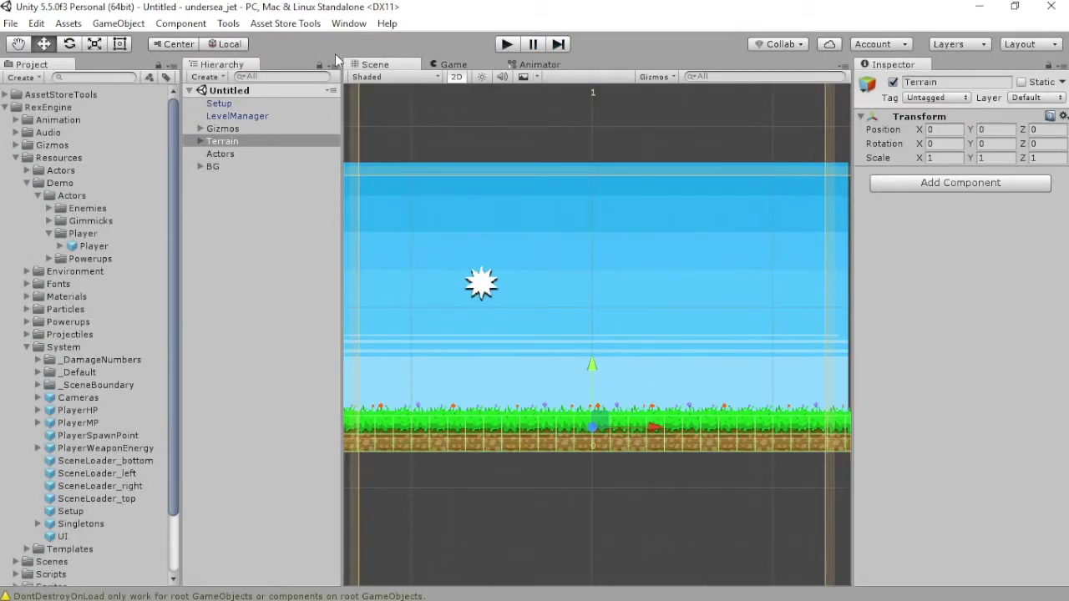
Create a blank Rex Engine player named Mario_With_Fangs and save it as a prefab in the Demo actors' Player folder
left_click(121, 23)
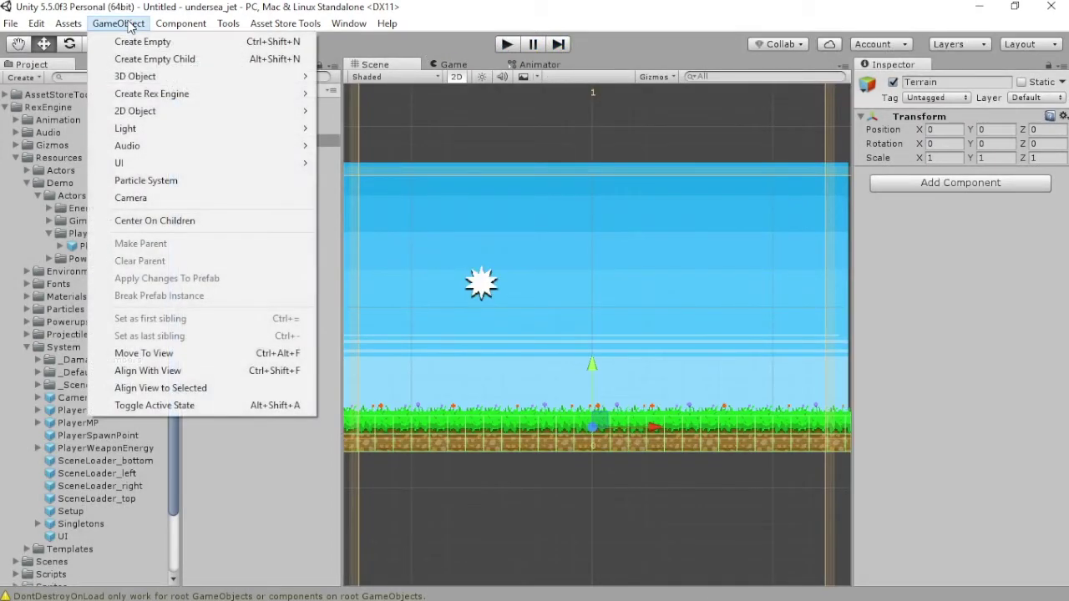
mouse_move(161, 92)
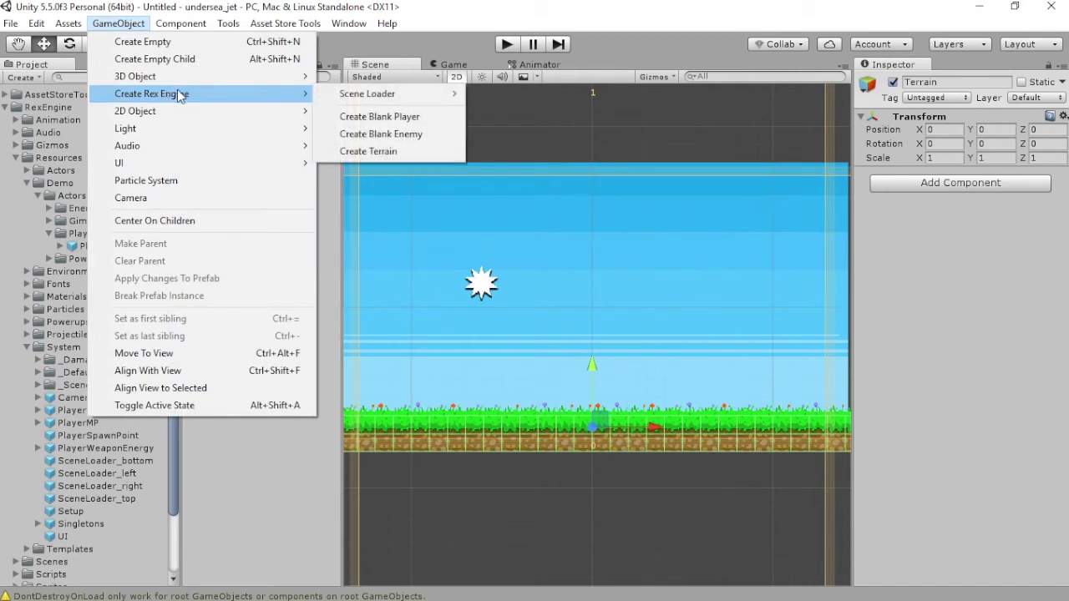
left_click(359, 121)
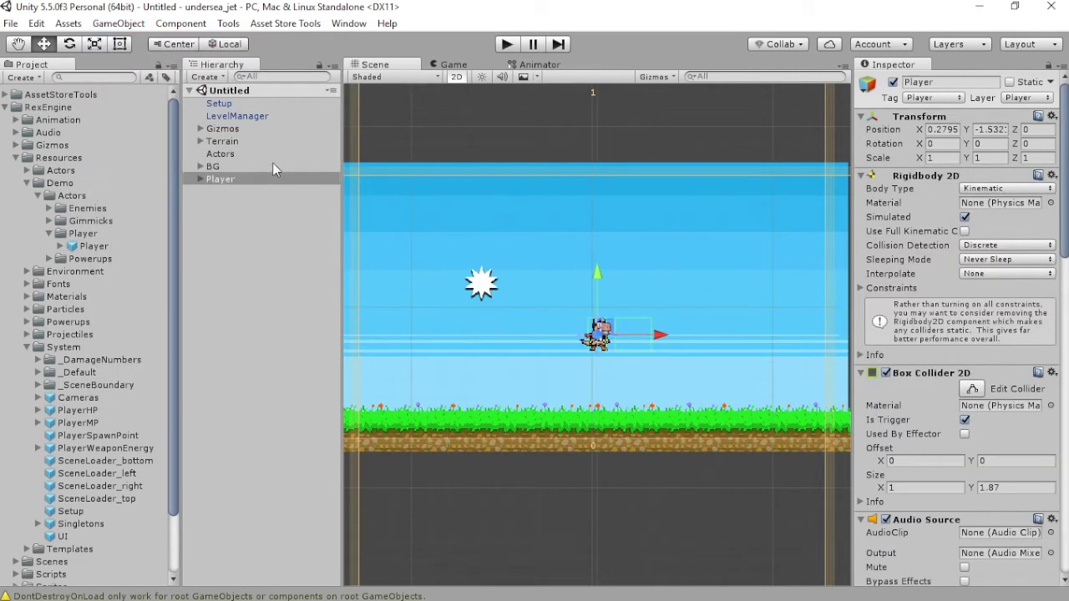
left_click(256, 181)
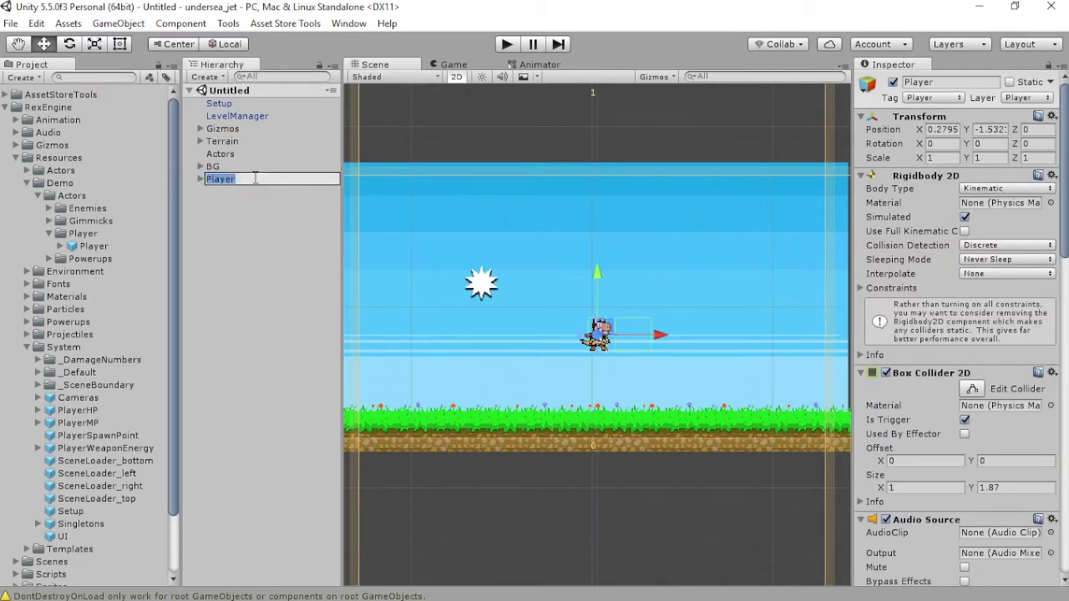
type("Mario_With_Fangs")
left_click(244, 211)
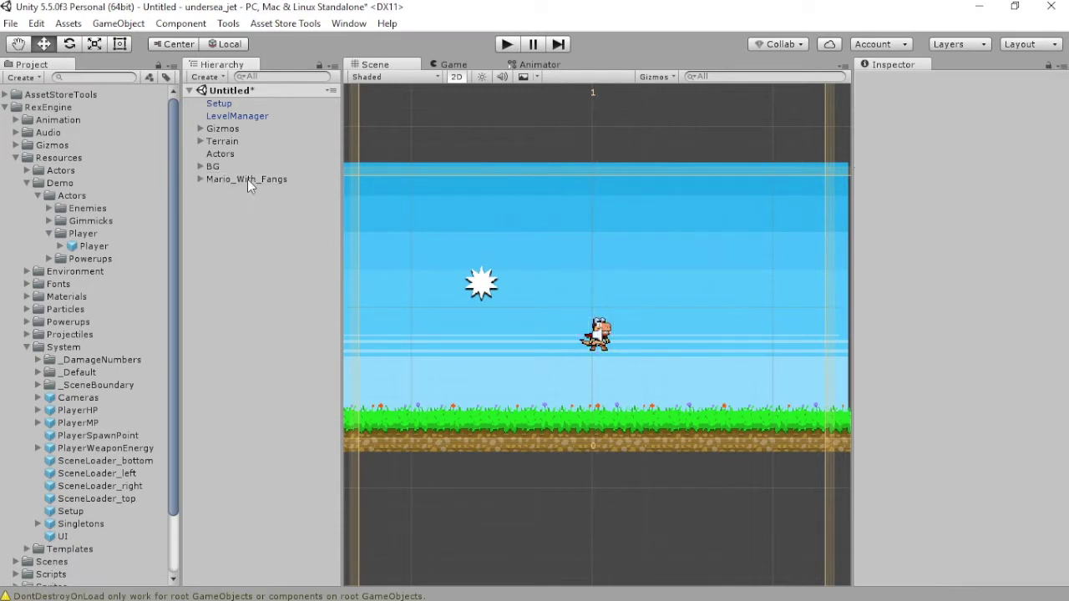
left_click_drag(247, 179, 86, 238)
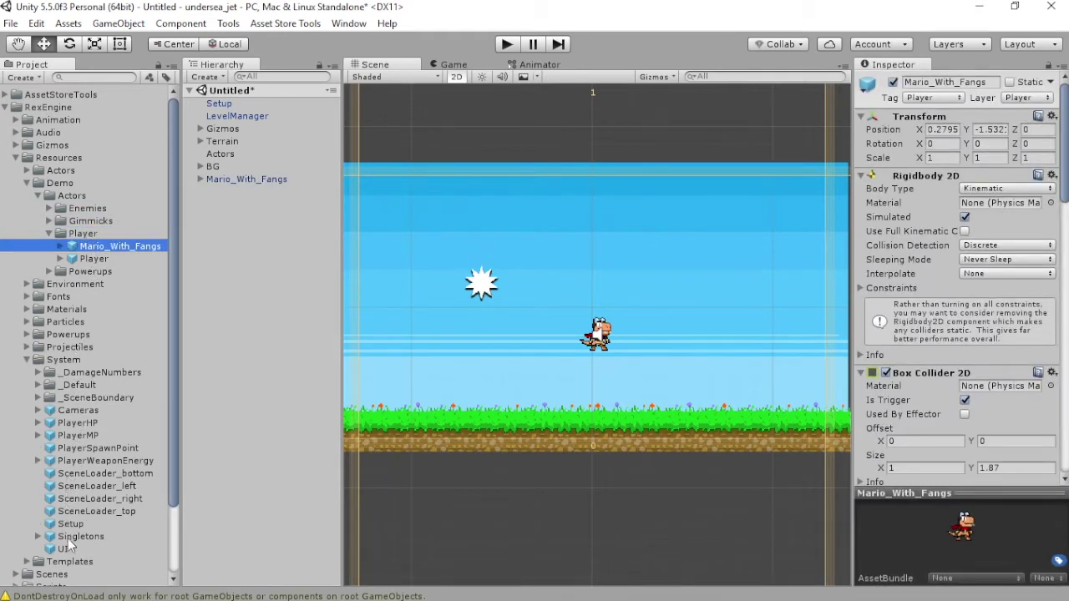
Add the Singletons prefab to the scene, assign Mario_With_Fangs as the GameManager's Player Prefab, and apply the change to the prefab
left_click_drag(70, 541, 232, 450)
left_click_drag(254, 297, 255, 293)
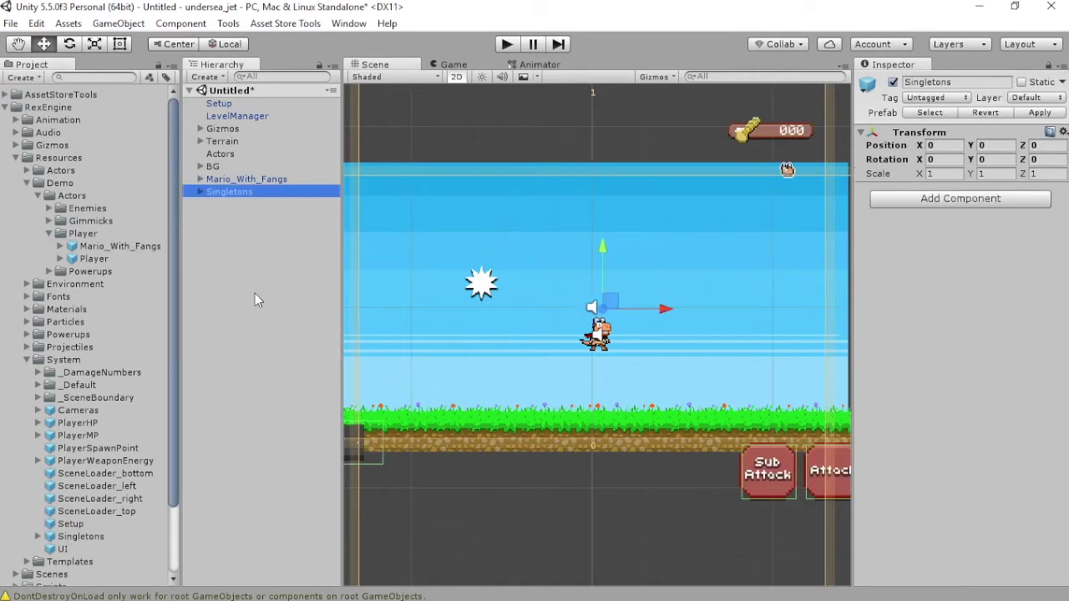
left_click(201, 192)
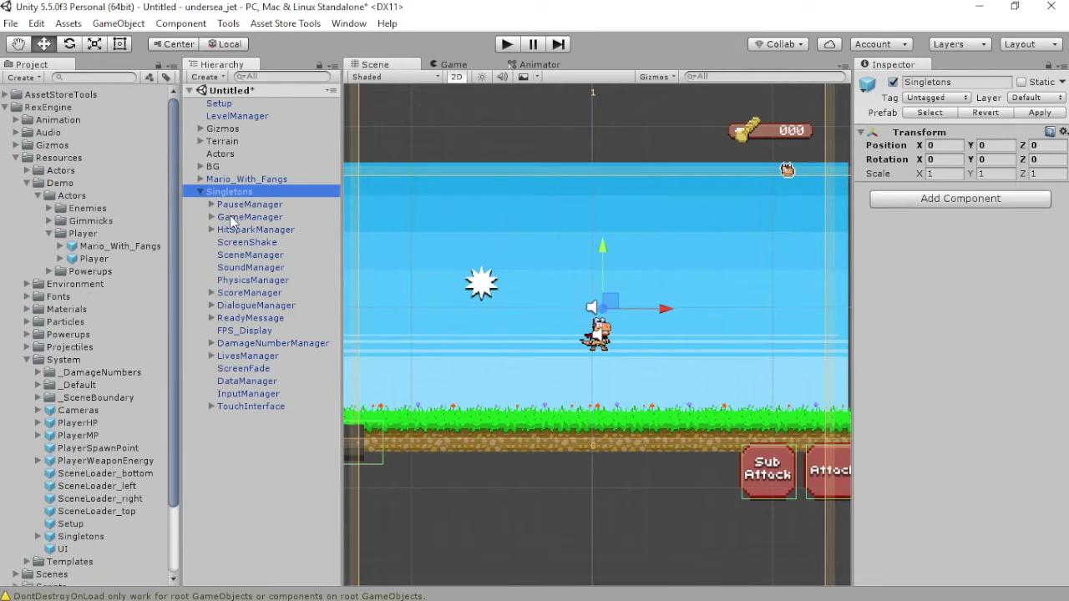
left_click(232, 219)
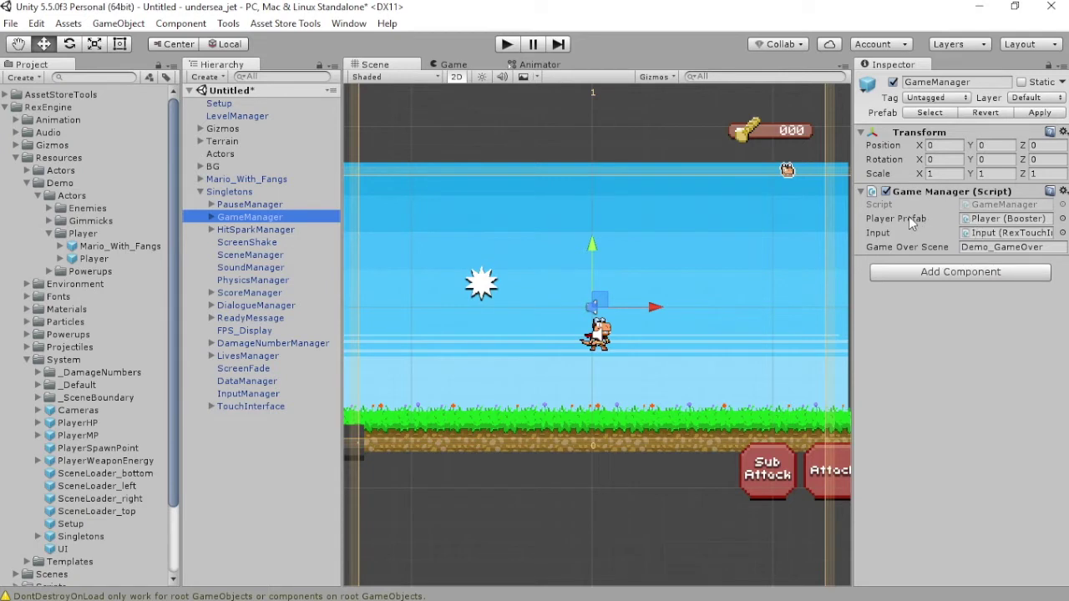
left_click_drag(145, 248, 979, 221)
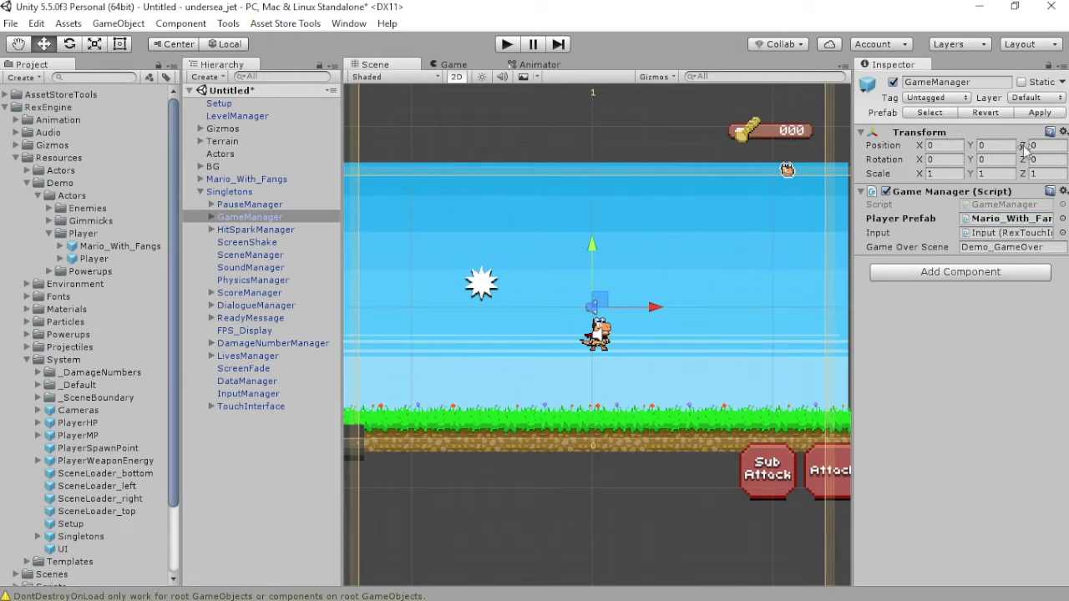
left_click(1028, 115)
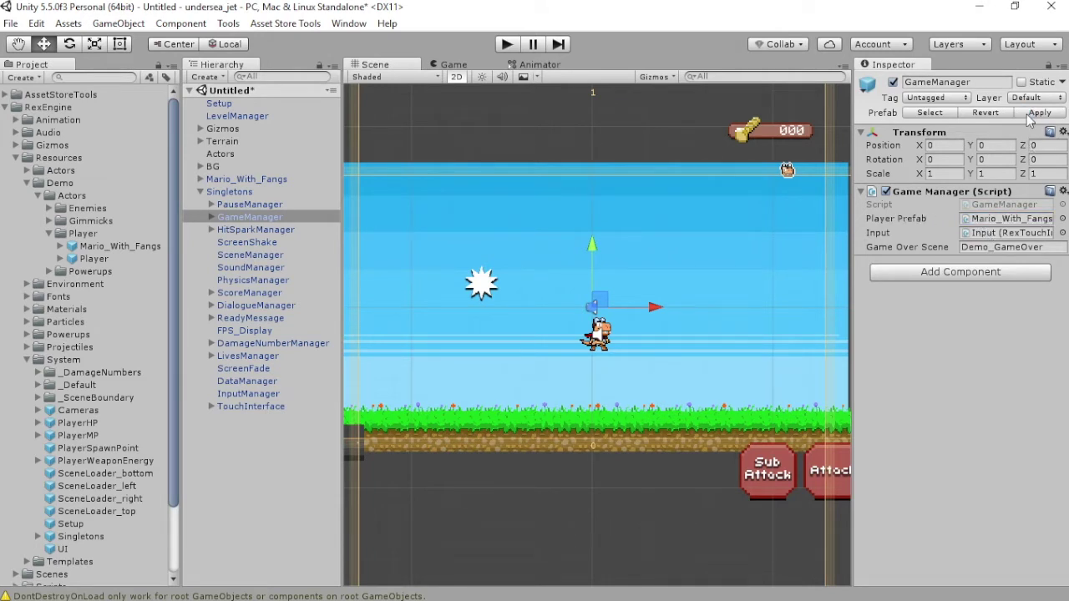
Delete the Singletons and Mario_With_Fangs objects from the scene
left_click(248, 193)
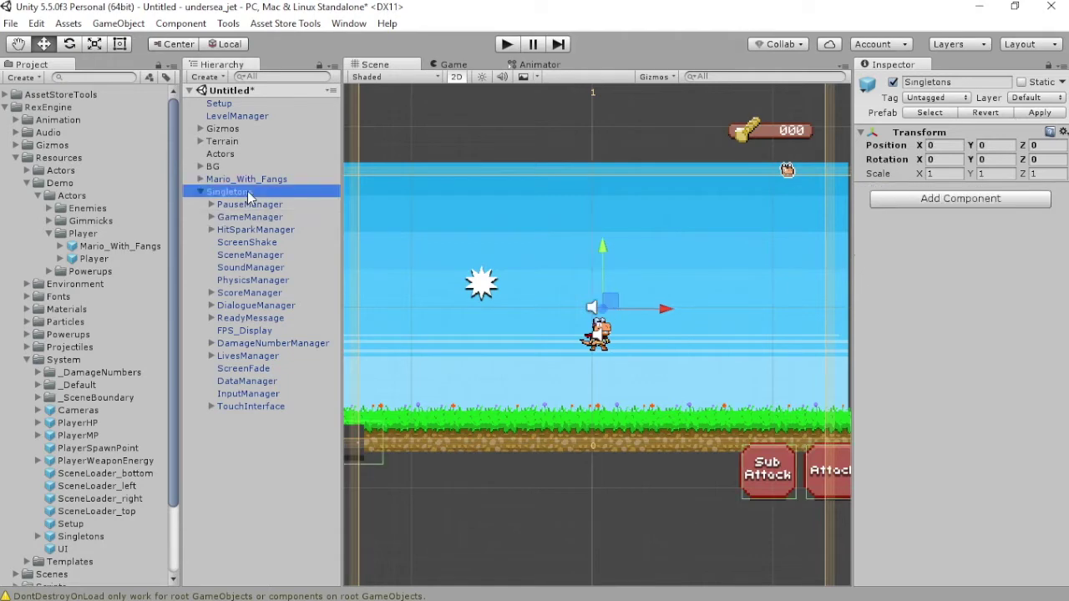
key("Delete")
left_click(243, 179)
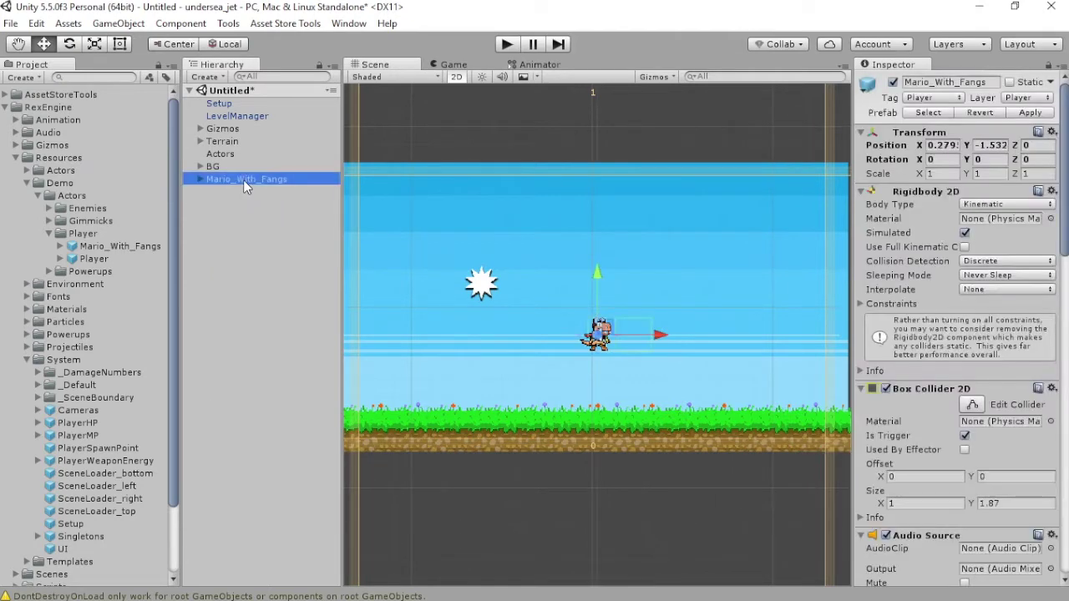
key("Delete")
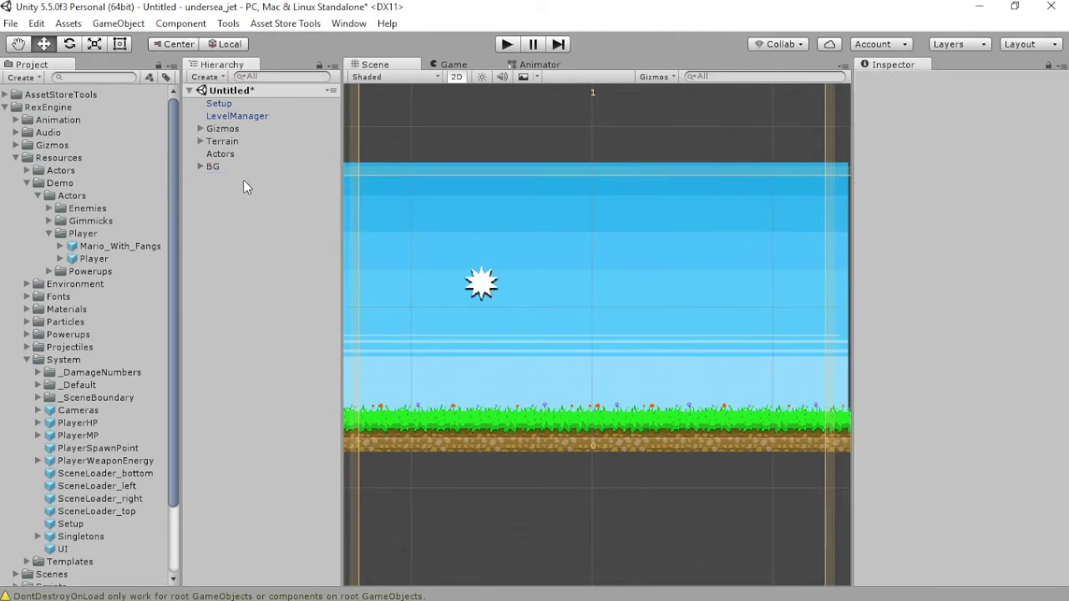
Run the level and test walking and jumping with the Mario_With_Fangs player
left_click(507, 44)
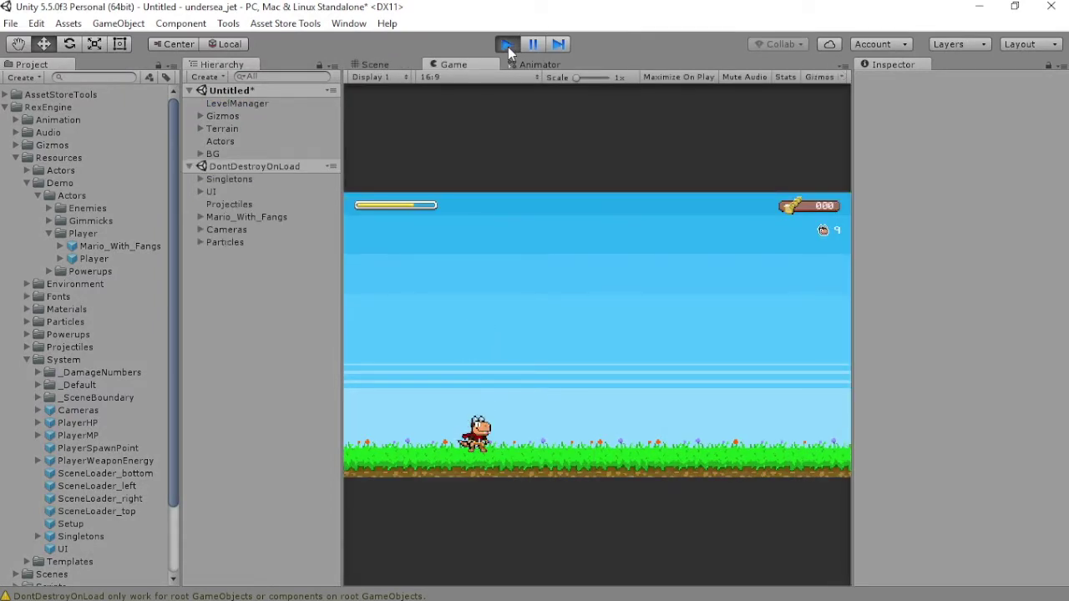
key("Right")
key("Left")
key("space")
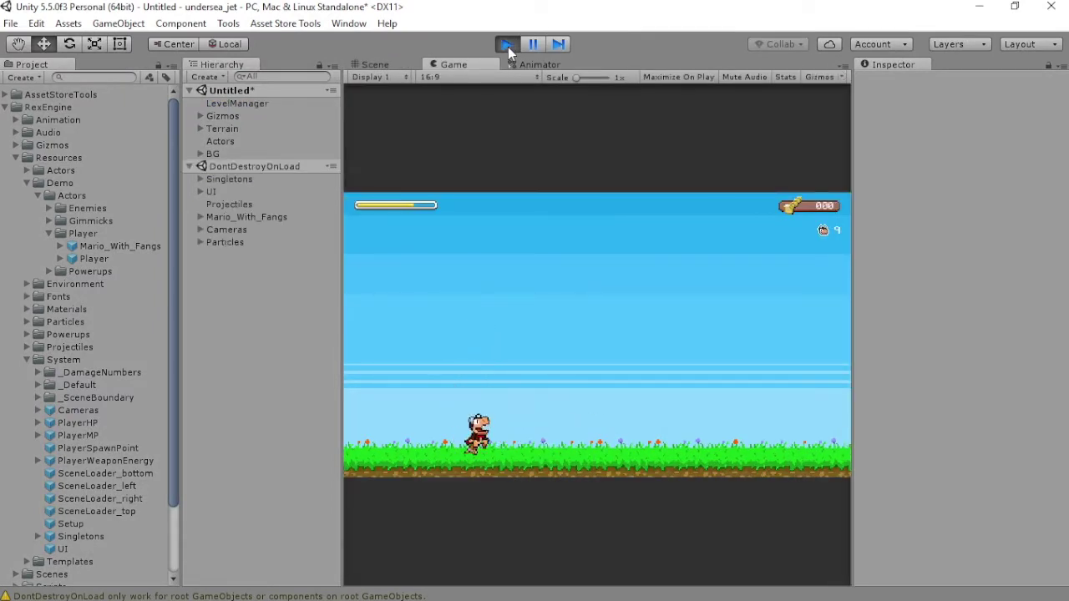
key("Right")
key("space")
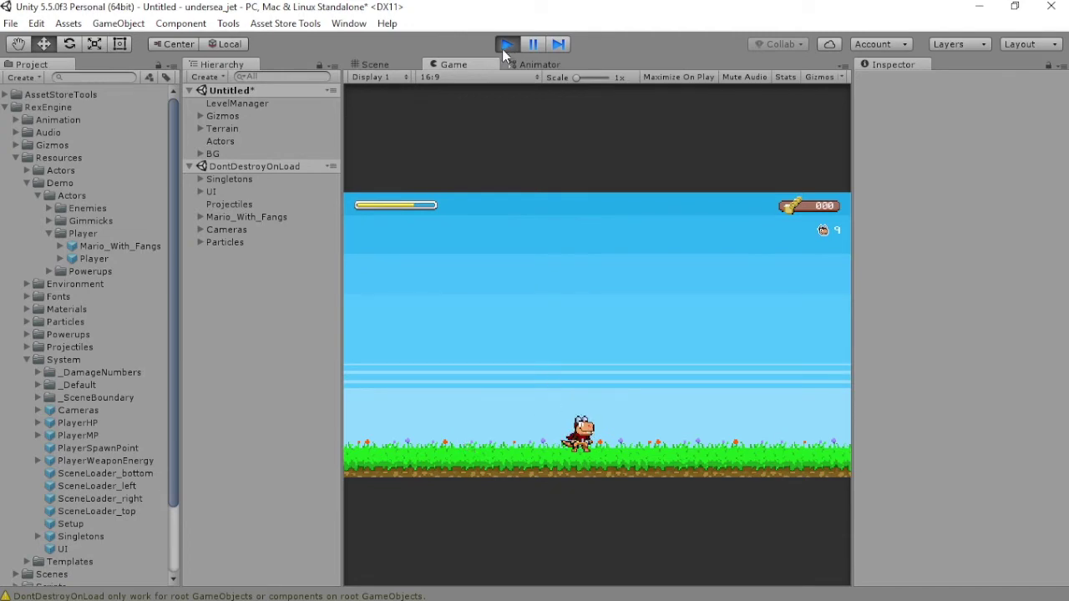
In the running game, set the Moving State movement speed of Mario_With_Fangs' Controller to 20 and test walking both ways
left_click(251, 219)
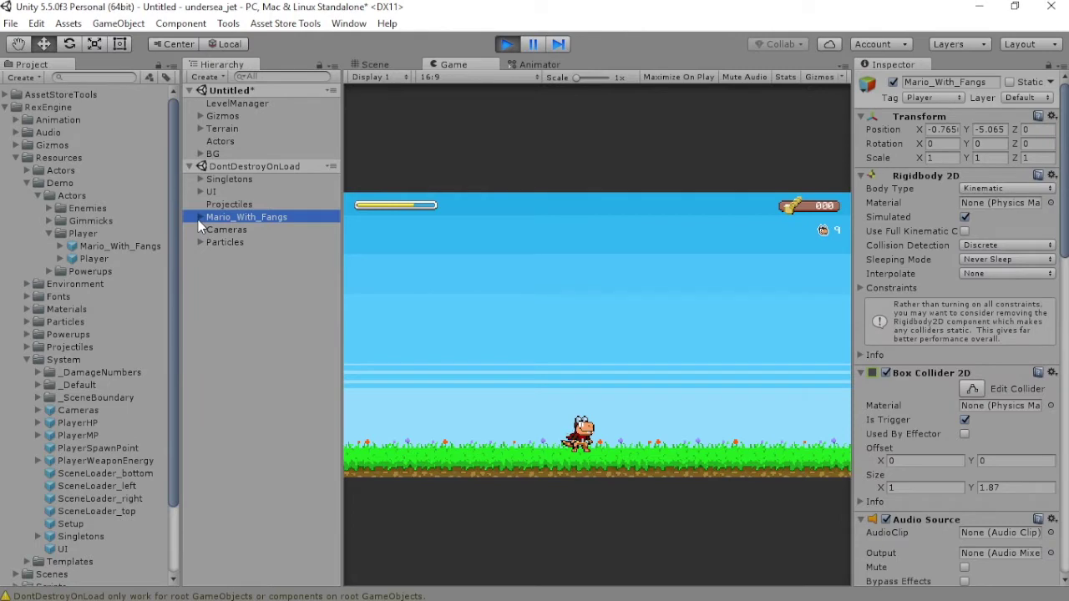
left_click(200, 218)
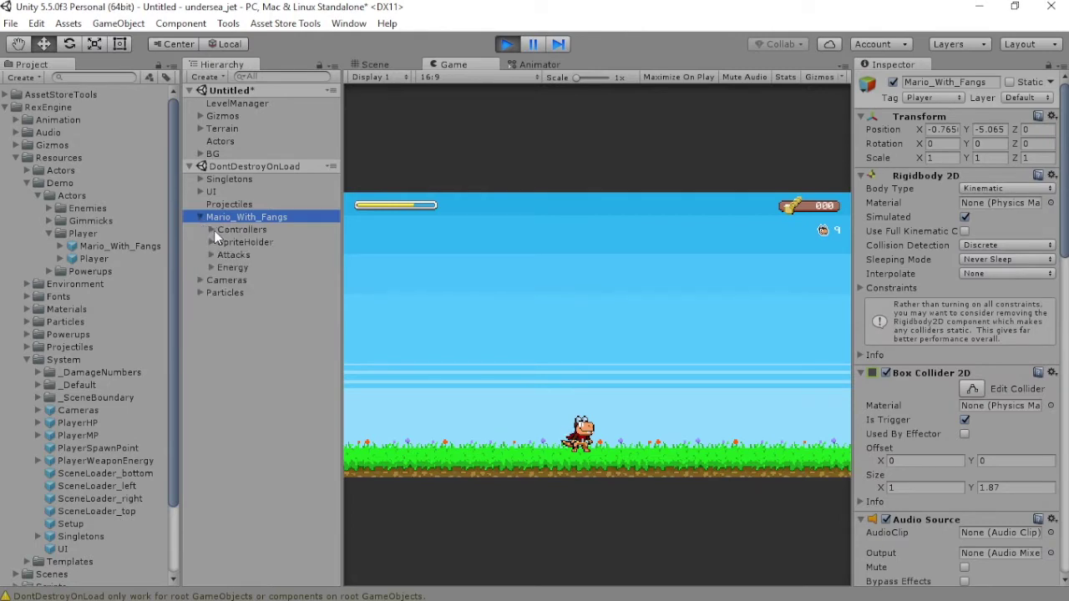
left_click(211, 229)
left_click(240, 241)
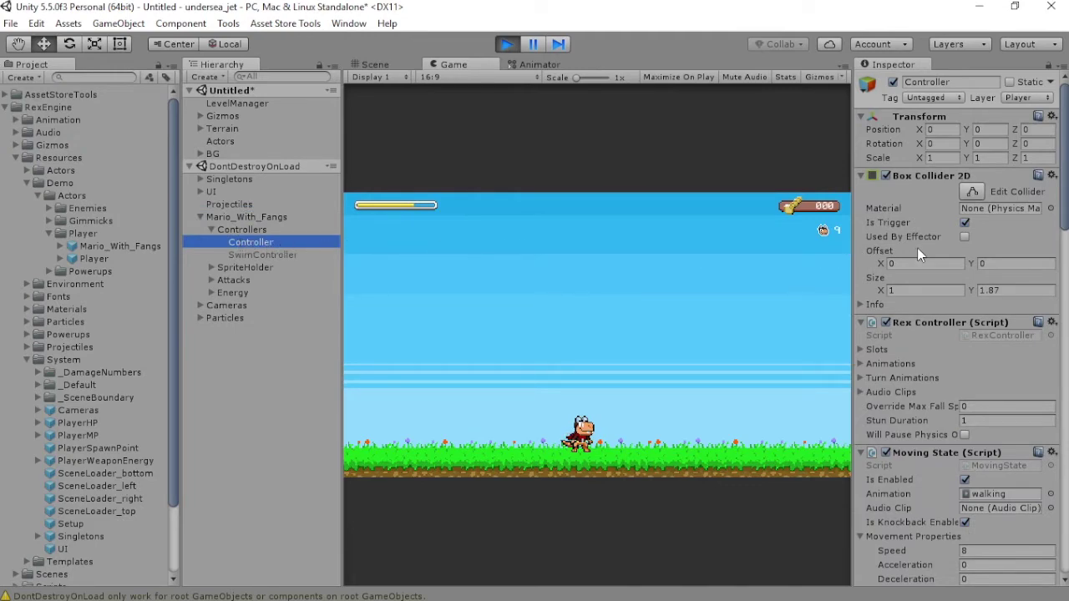
scroll(917, 247, "down", 5)
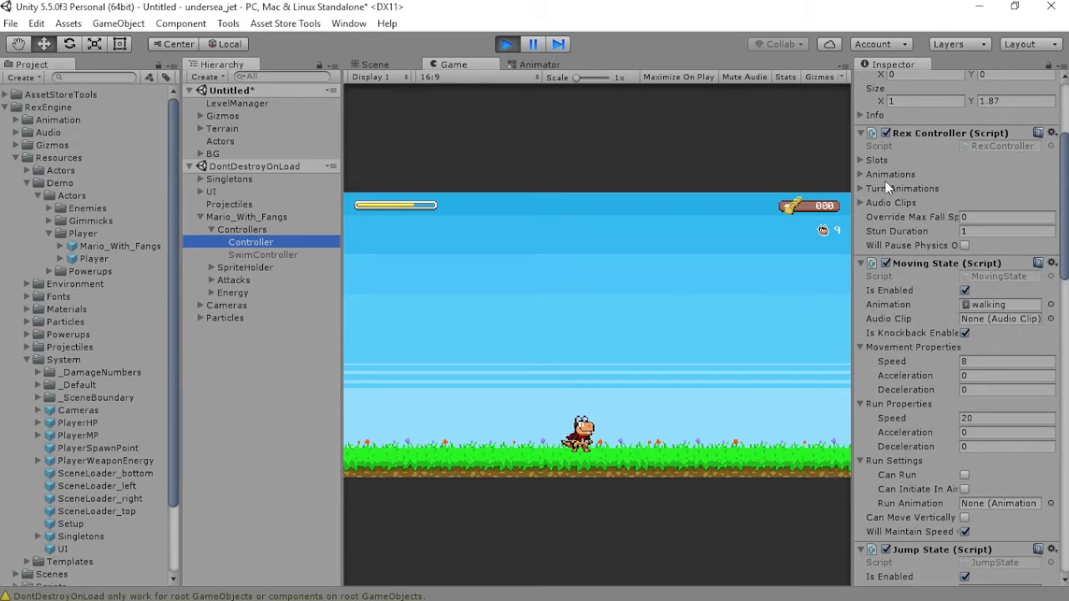
scroll(863, 209, "down", 3)
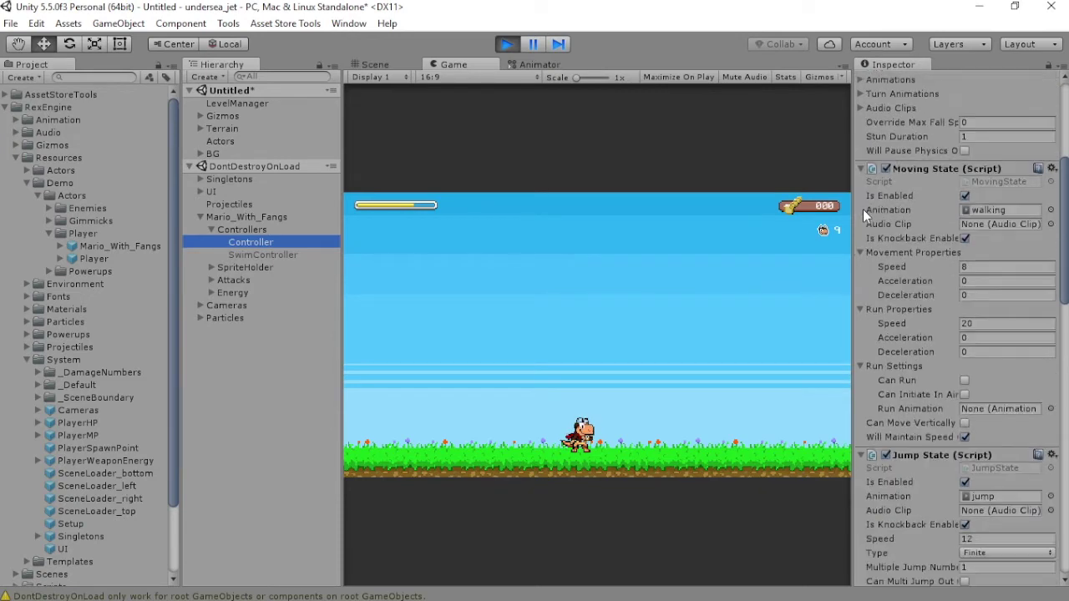
left_click(969, 266)
type("20")
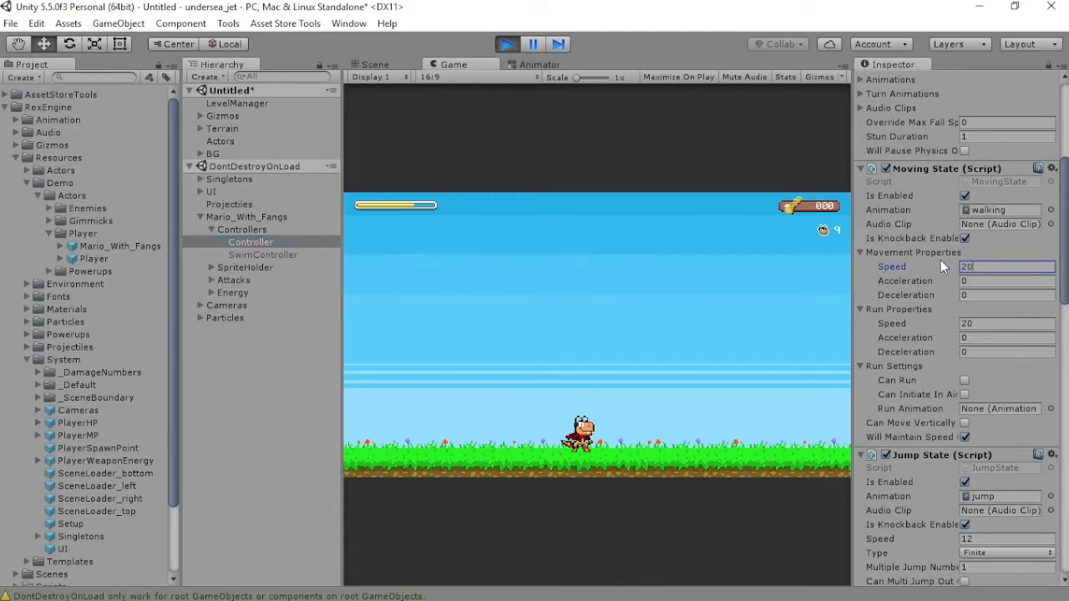
left_click(778, 311)
key("Left")
key("Right")
key("Left")
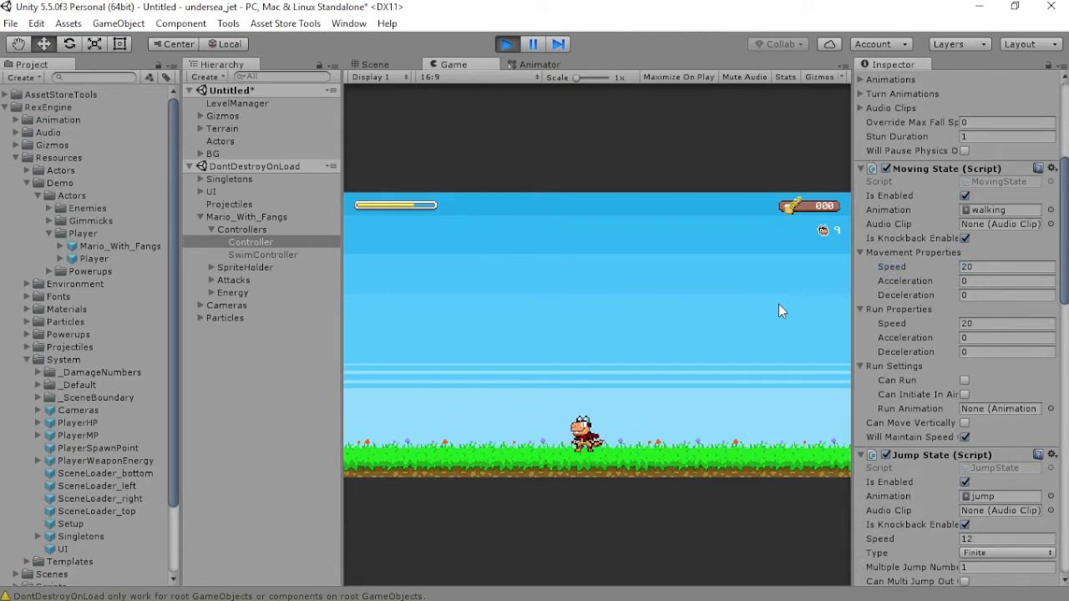
Set the Controller's movement speed to 5 and test walking both ways in the running game
left_click(919, 265)
type("5")
left_click(747, 315)
key("Left")
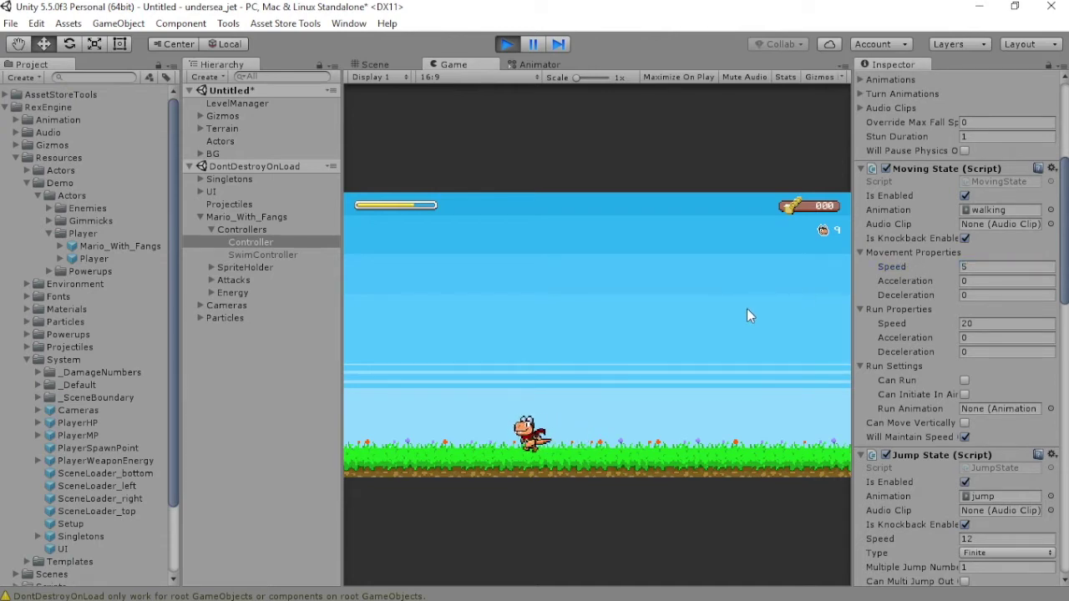
key("Right")
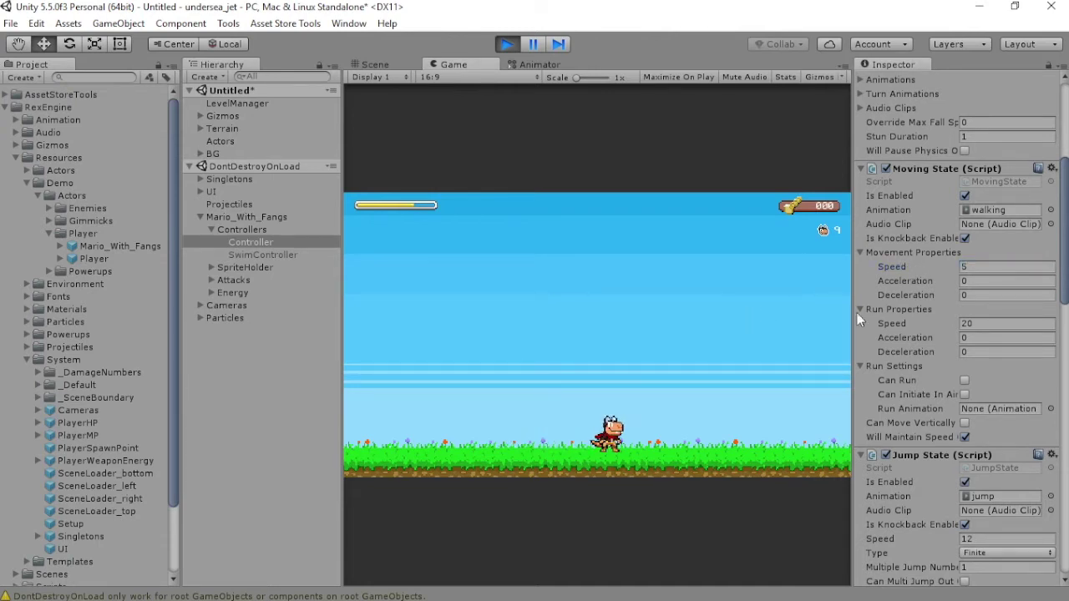
Set the Controller's movement speed to 10 and test walking both ways in the running game
left_click(972, 266)
type("10")
left_click(748, 336)
key("Right")
key("Left")
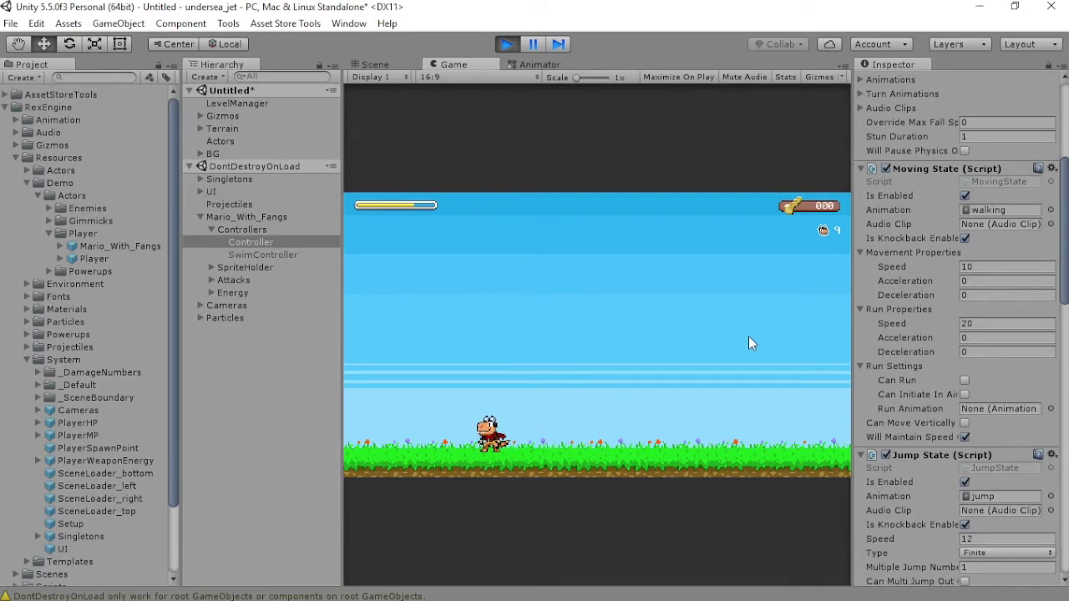
In the running game, set the Moving State's movement Acceleration and Deceleration to 0.1 and test walking both ways
key("Right")
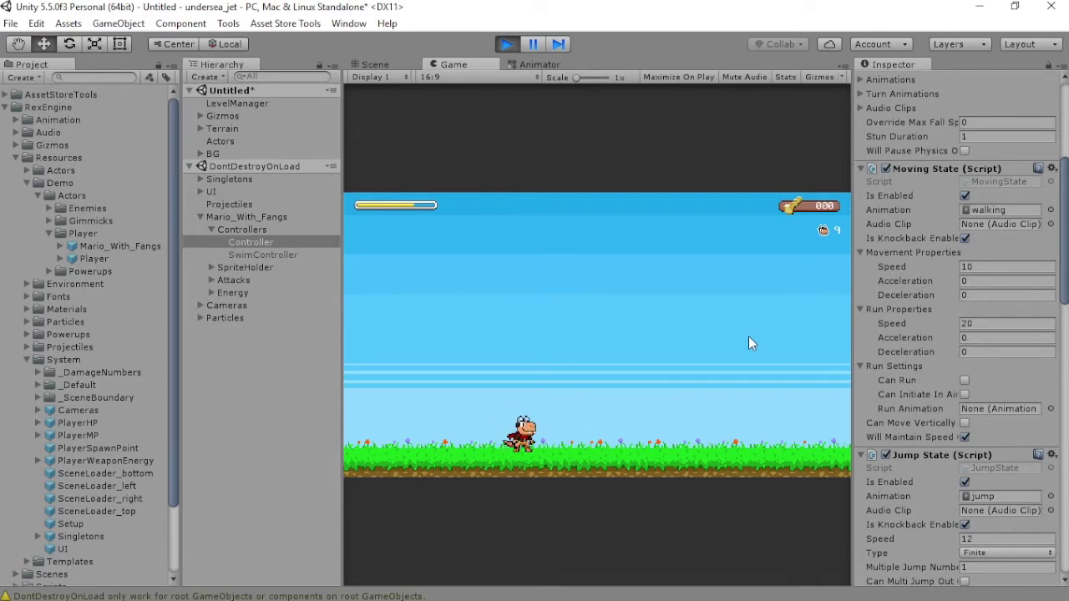
left_click(951, 284)
type("0.1")
key("Tab")
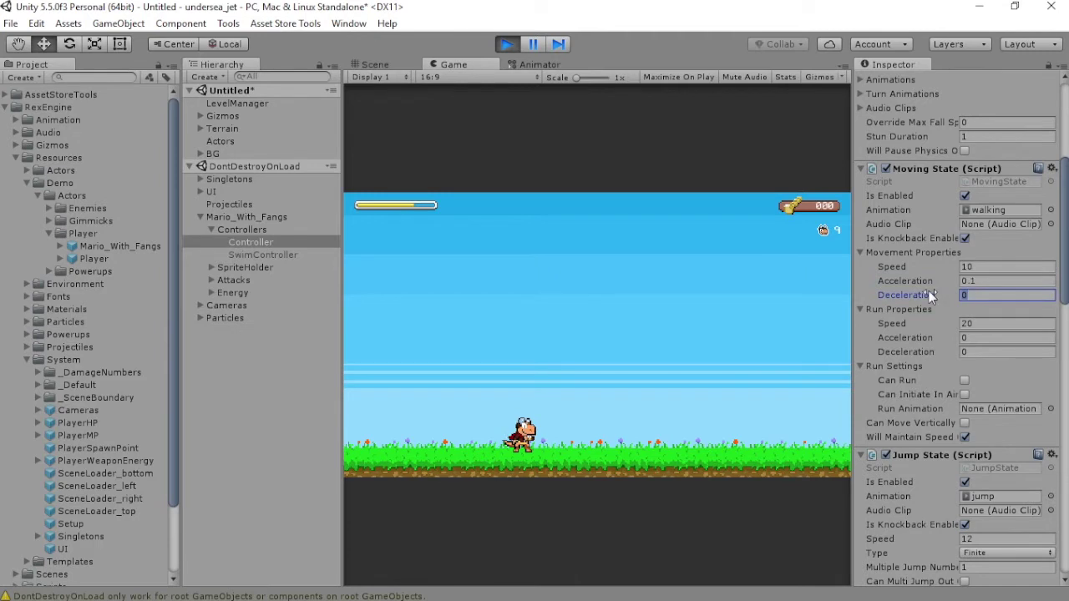
type("0.1")
left_click(785, 314)
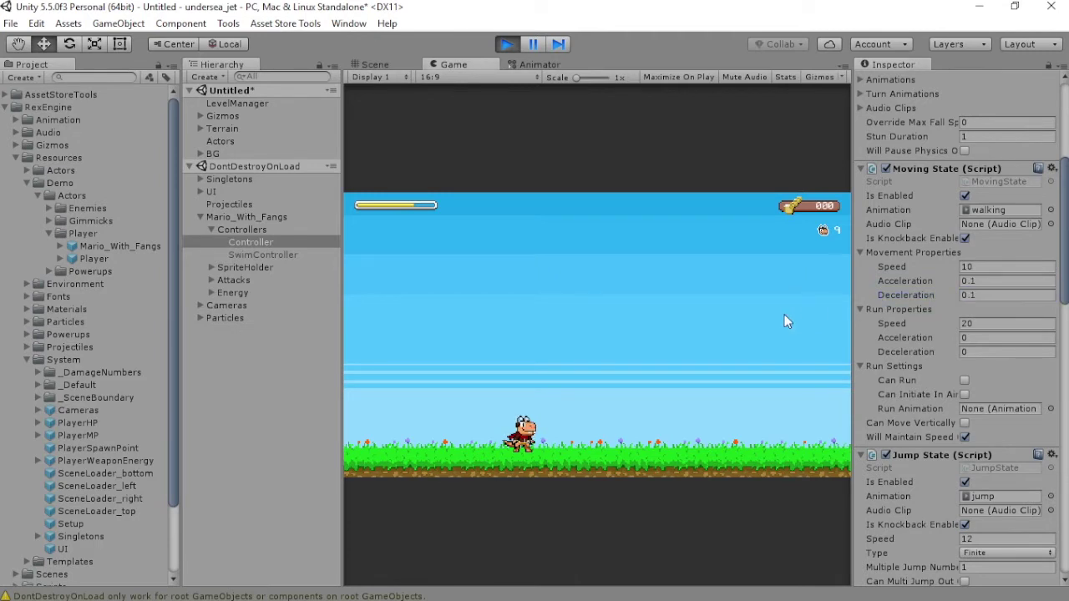
key("Left")
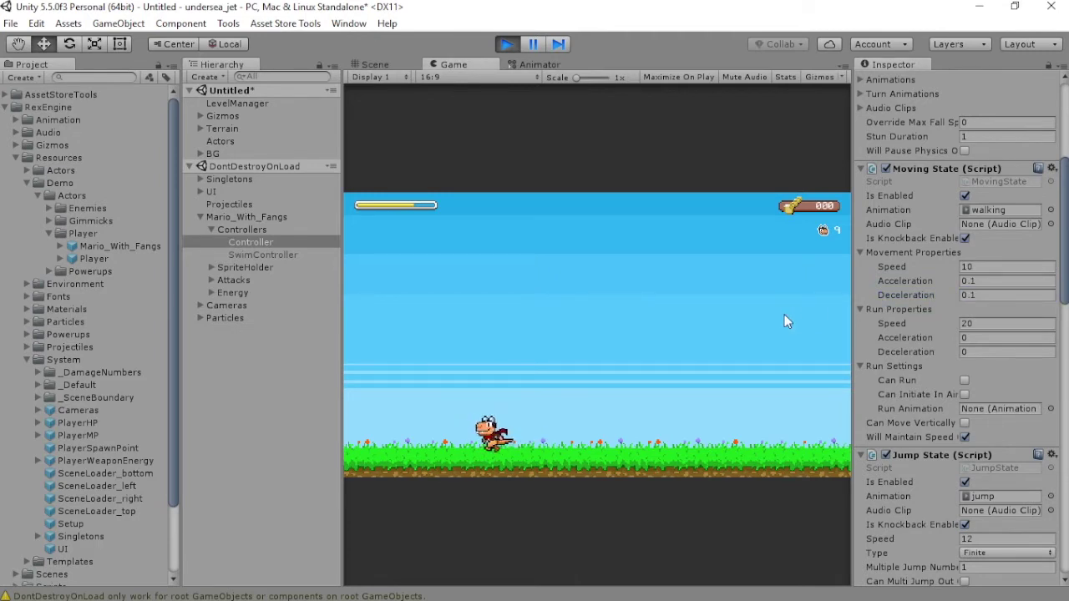
key("Right")
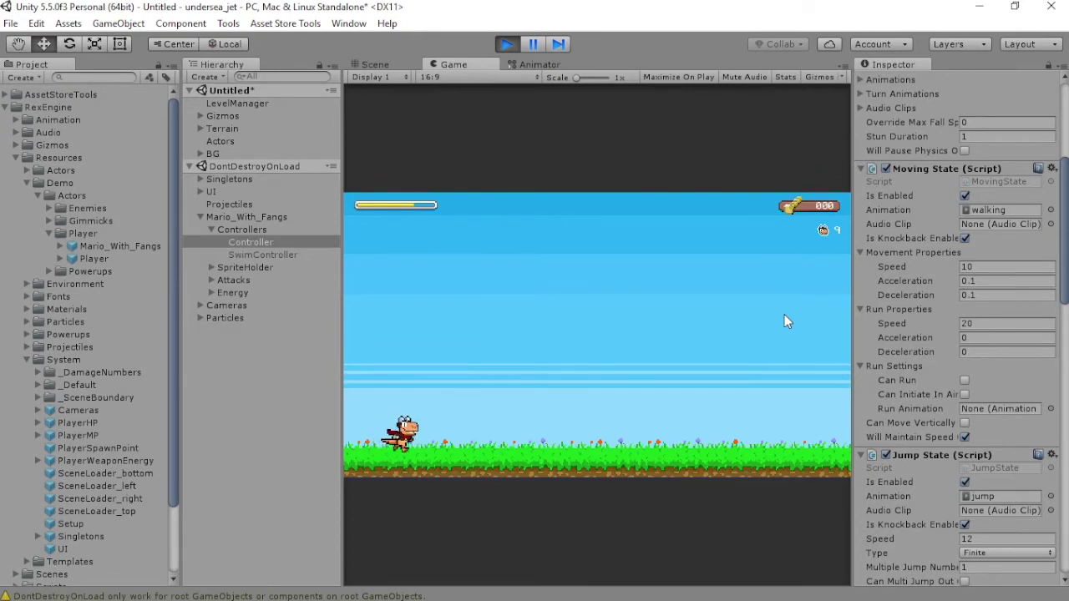
key("Right")
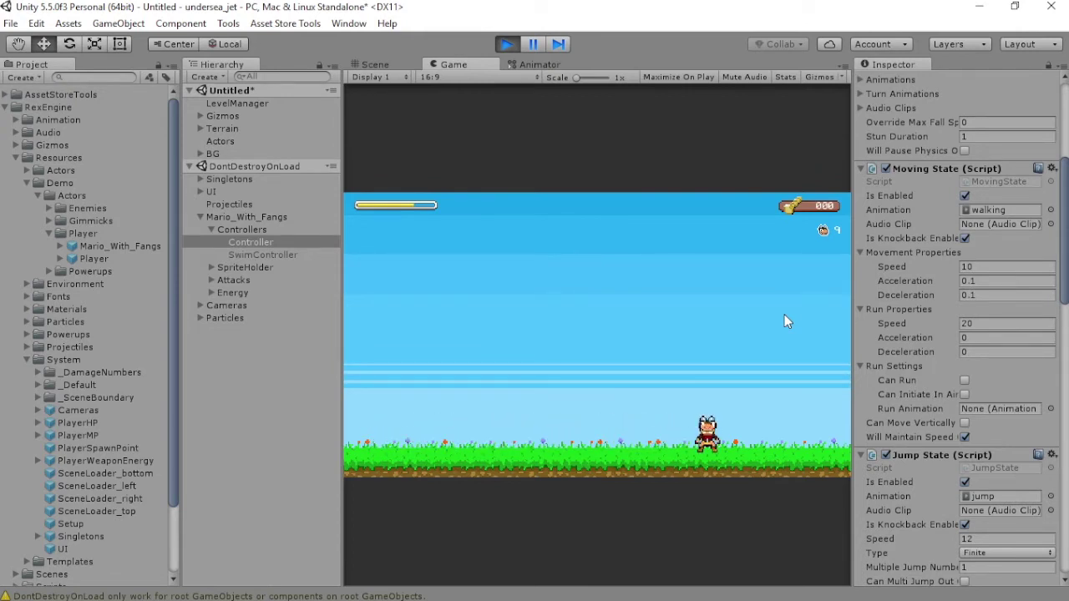
key("Left")
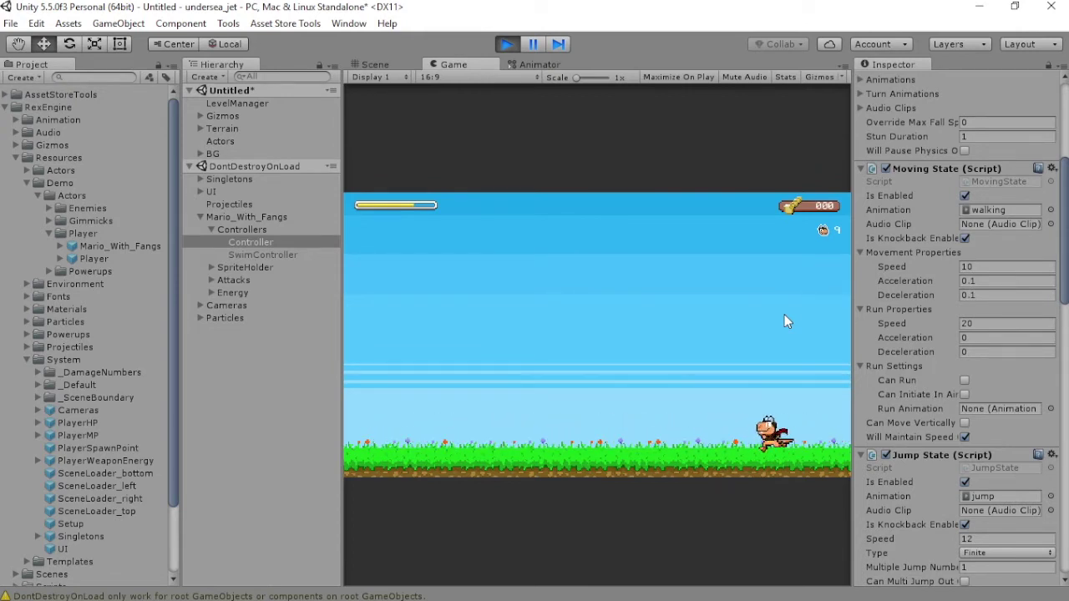
Set the Moving State's movement Acceleration and Deceleration to 0.5 and test walking across the level
left_click(931, 281)
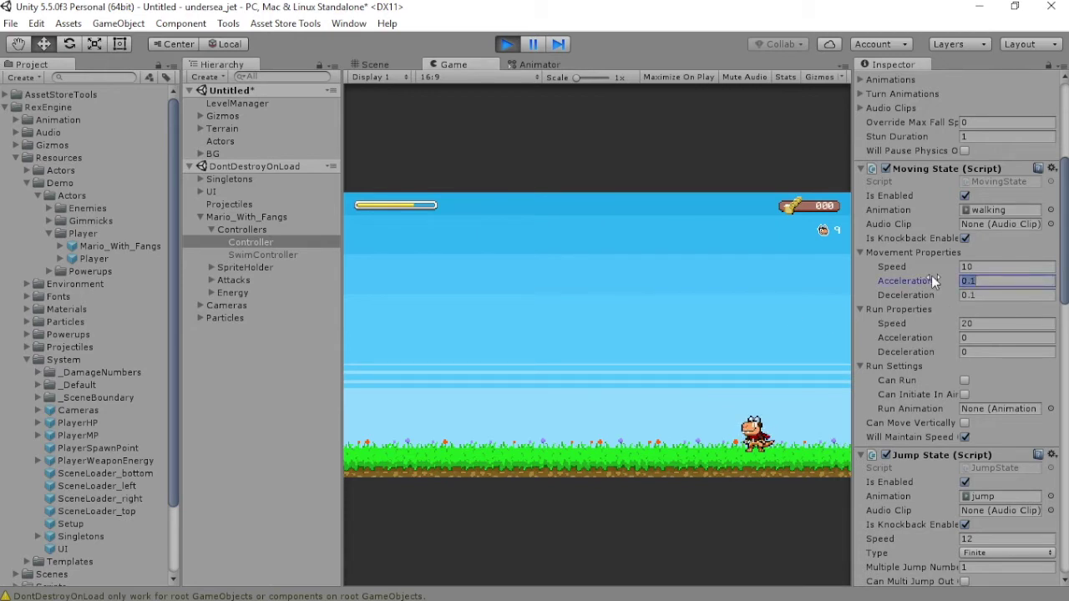
type("0.5")
left_click(903, 294)
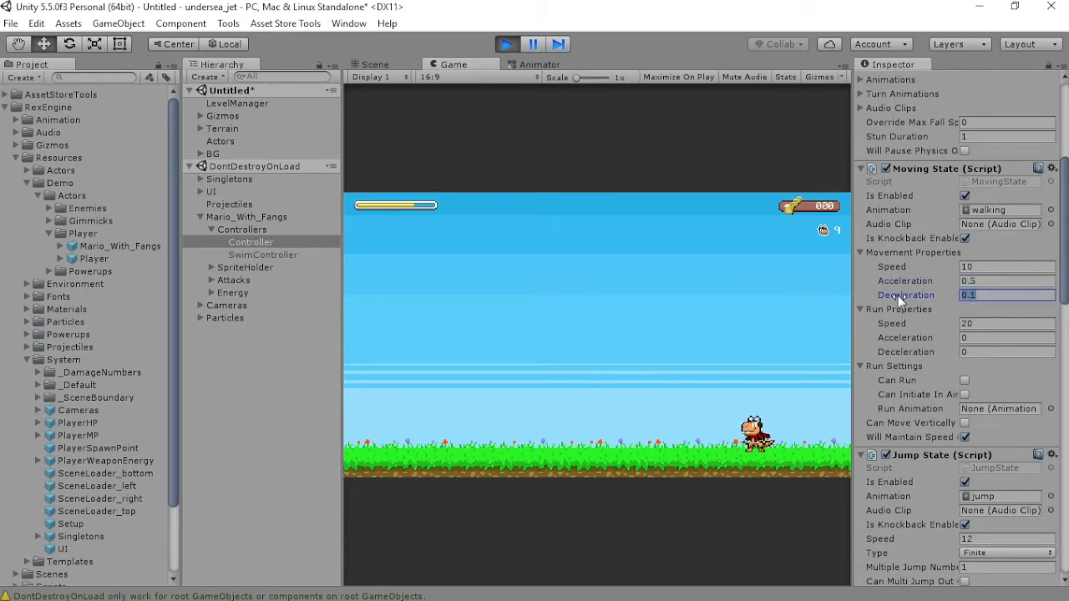
type("0.5")
left_click(789, 338)
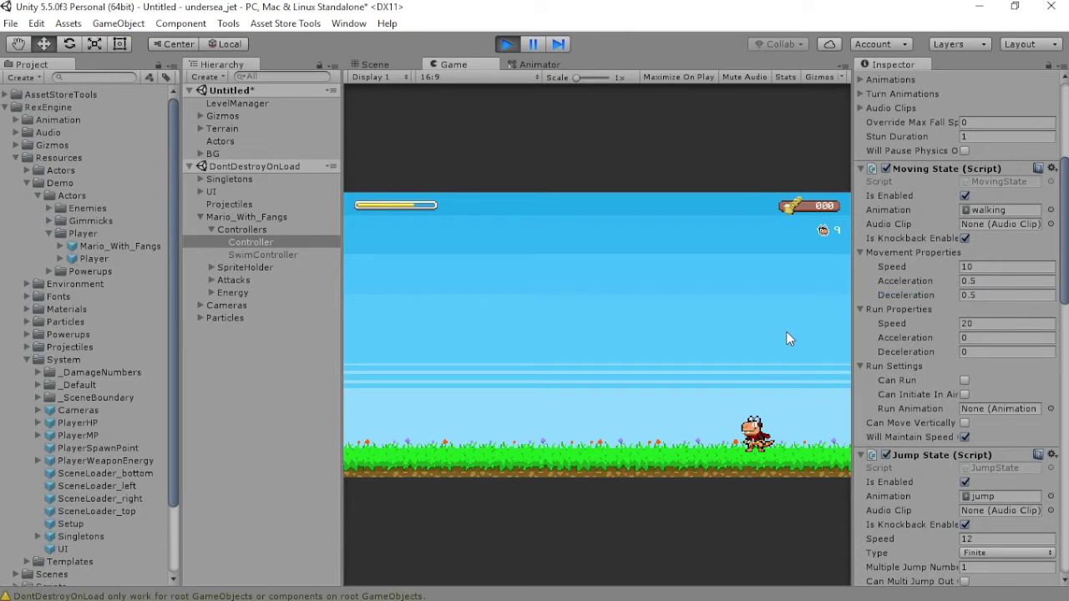
key("Left")
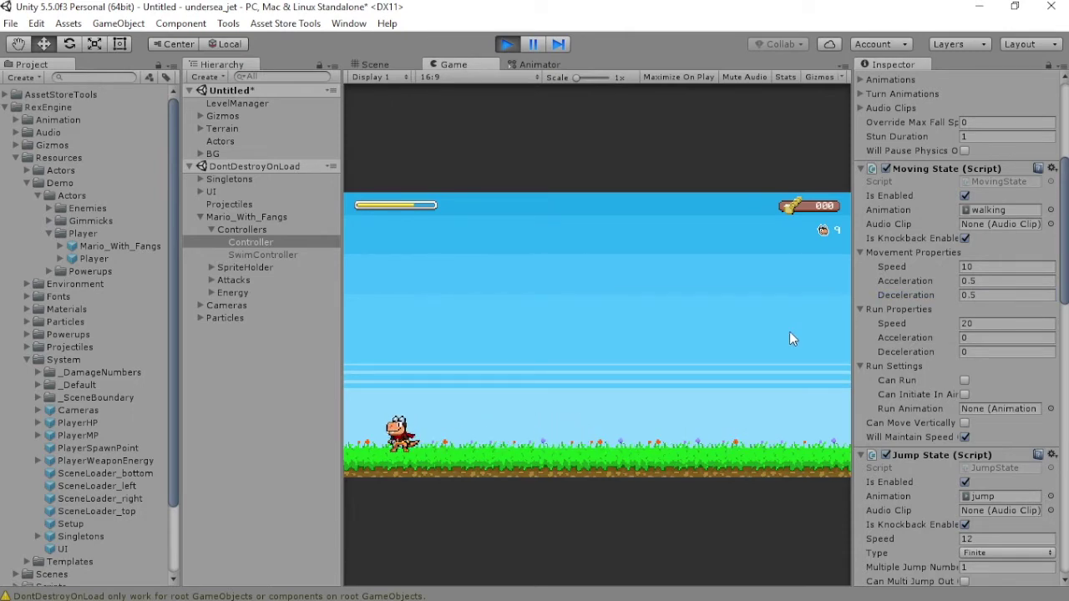
Set the Moving State's movement Acceleration and Deceleration to 0.25 and test walking both ways
left_click(987, 279)
type(".25")
key("Tab")
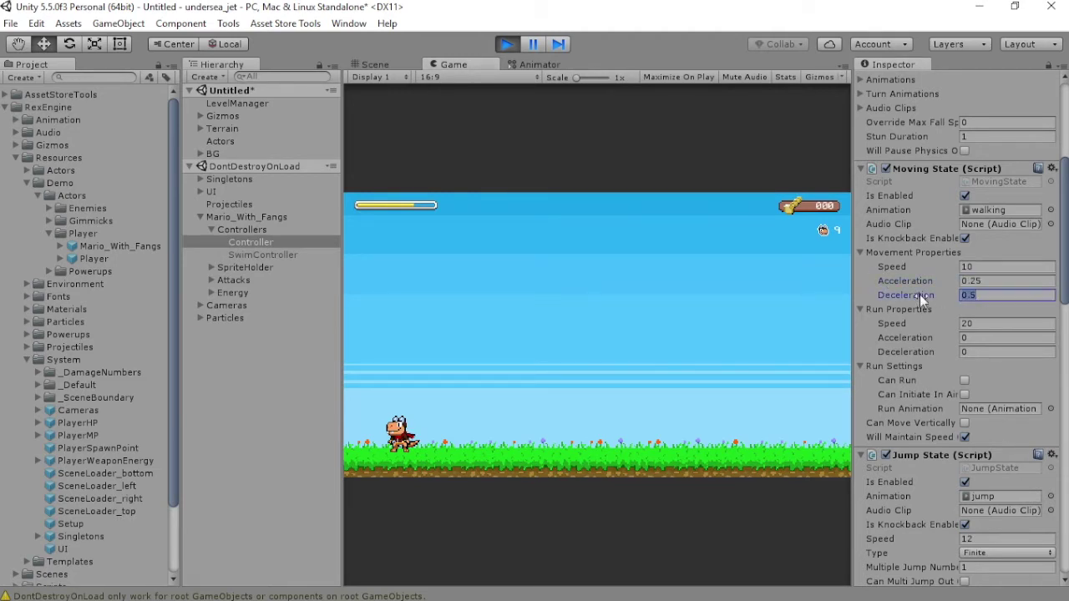
type(".25")
left_click(800, 320)
key("Right")
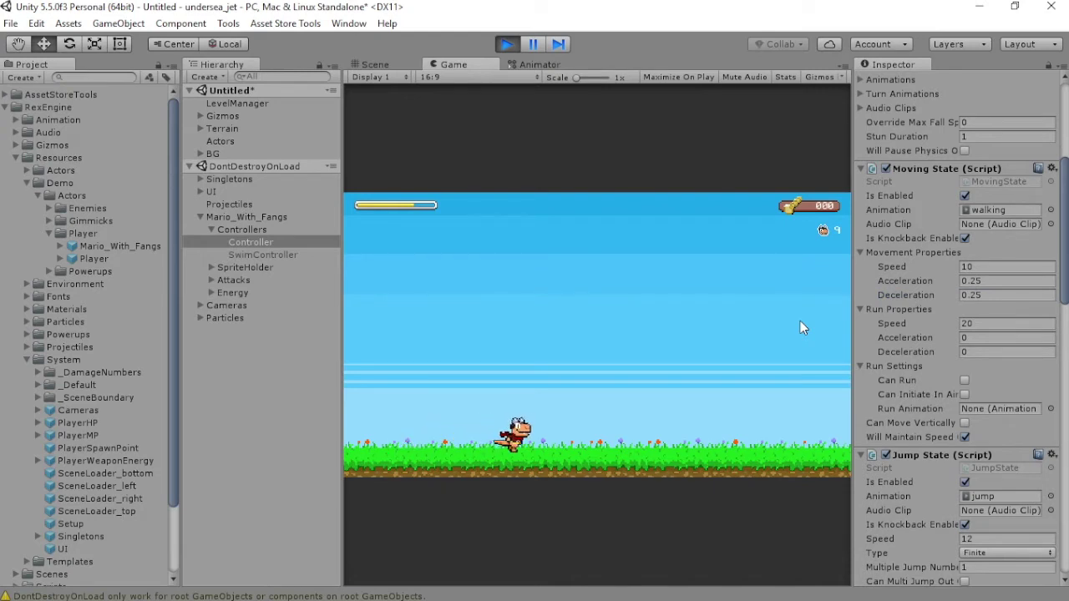
key("Left")
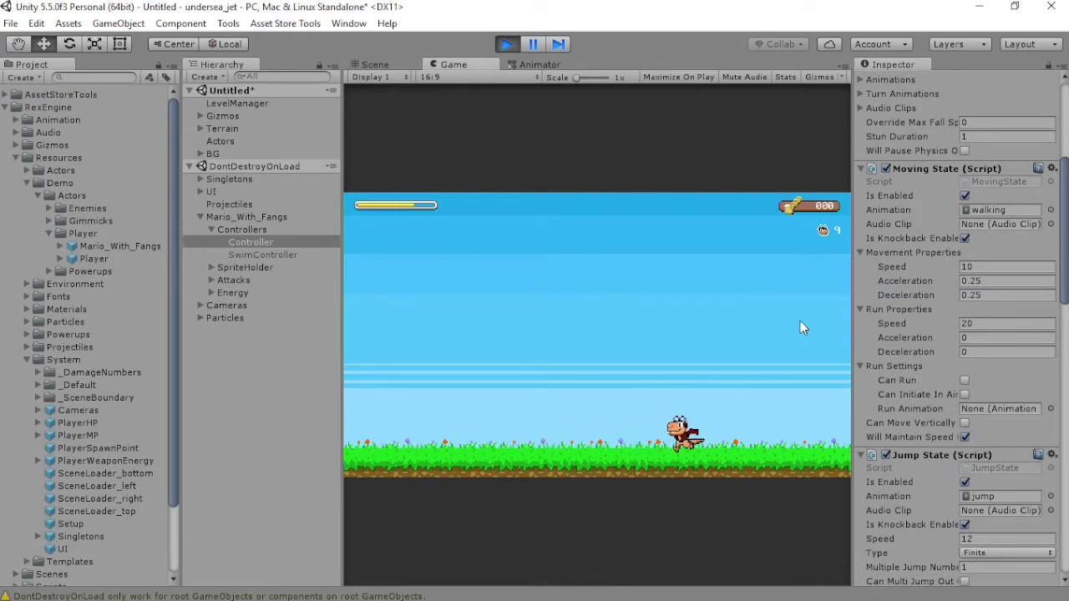
key("Left")
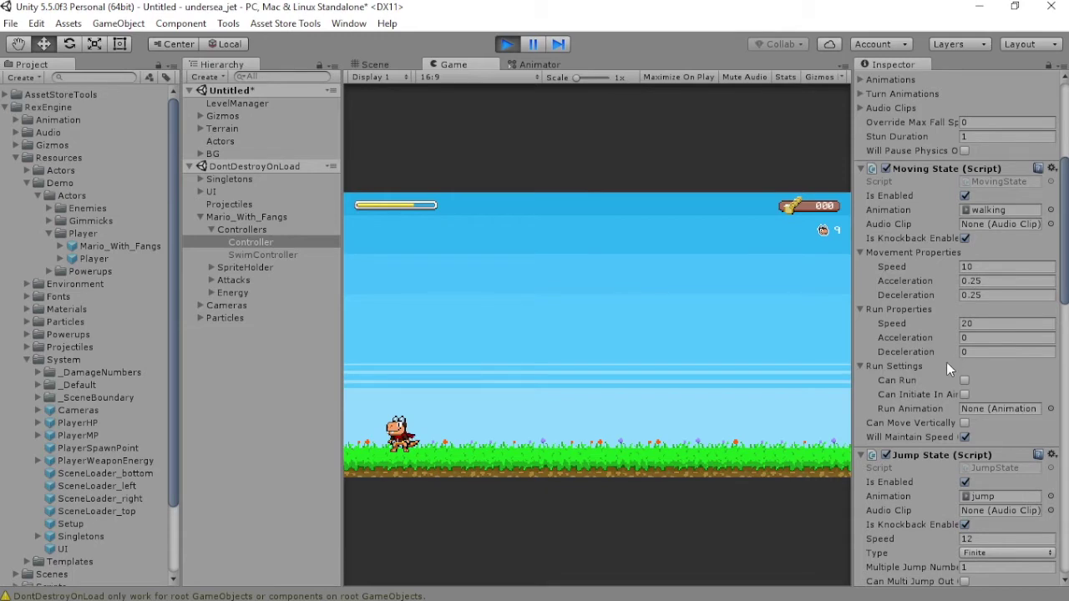
Enable Can Run in the Moving State, set the run speed to 30, and test running both ways
left_click(965, 381)
left_click(979, 323)
type("30")
left_click(769, 337)
key("Right")
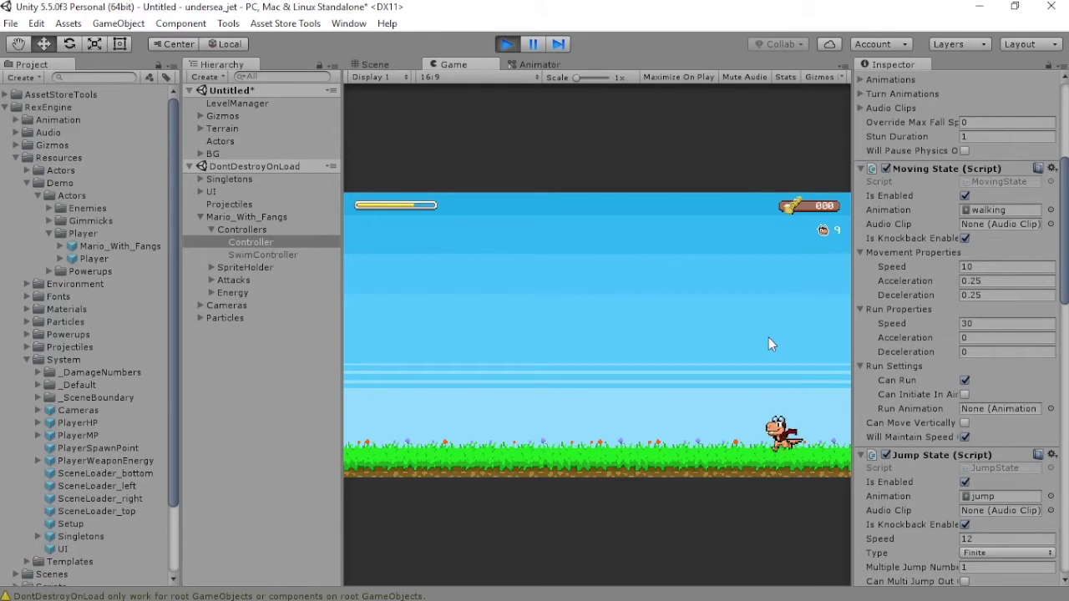
key("Left")
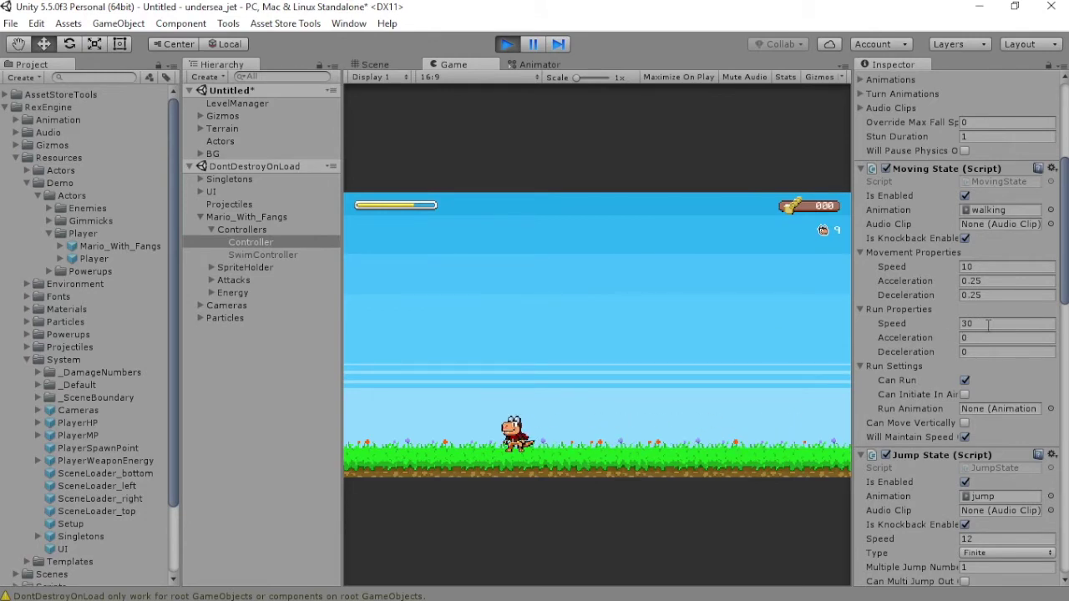
Set the Moving State's run speed to 20 and test running both ways
left_click(914, 323)
type("20")
left_click(746, 357)
key("Left")
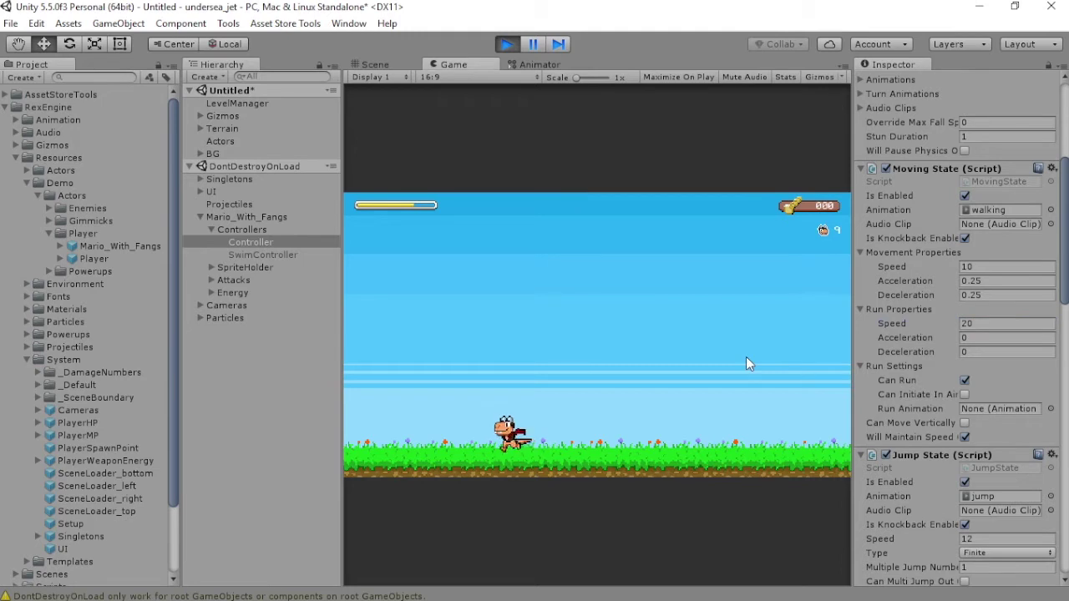
key("Right")
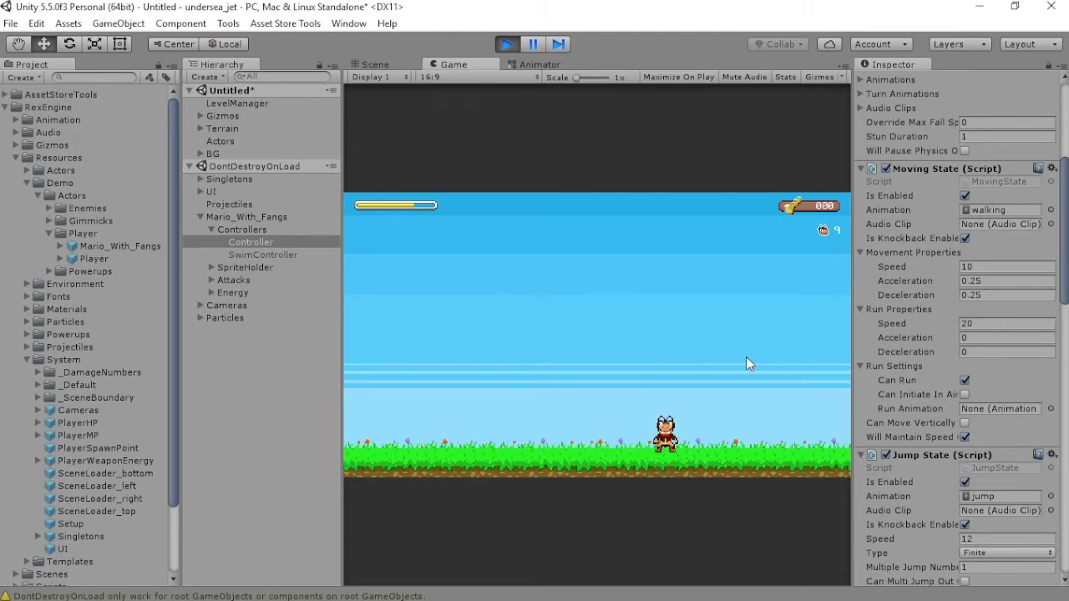
key("Left")
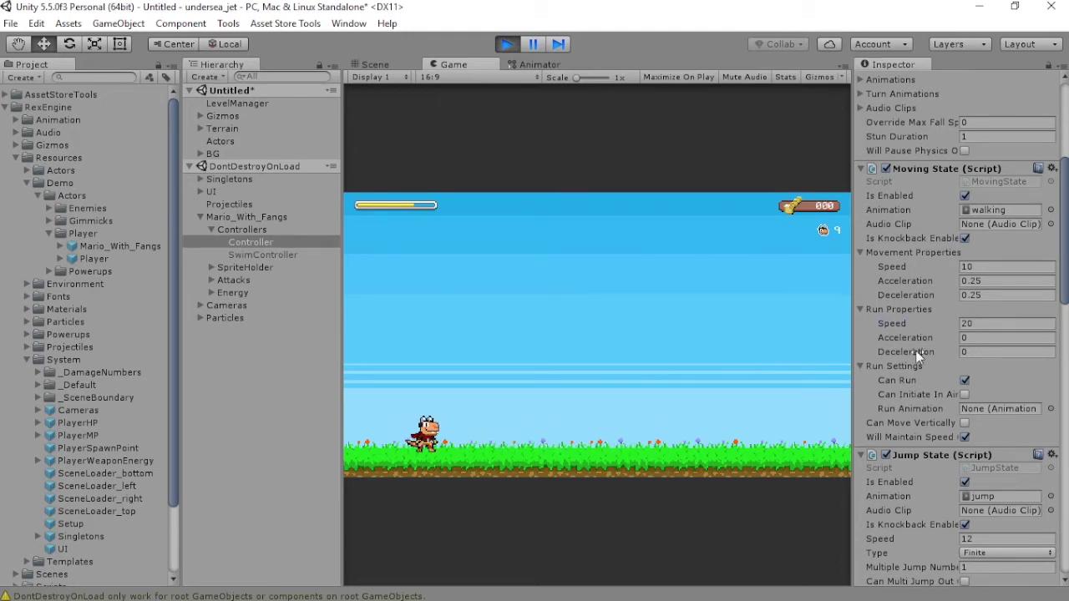
Set the Moving State's run speed to 18 and test running both ways
left_click(979, 325)
type("18")
left_click(711, 357)
key("Right")
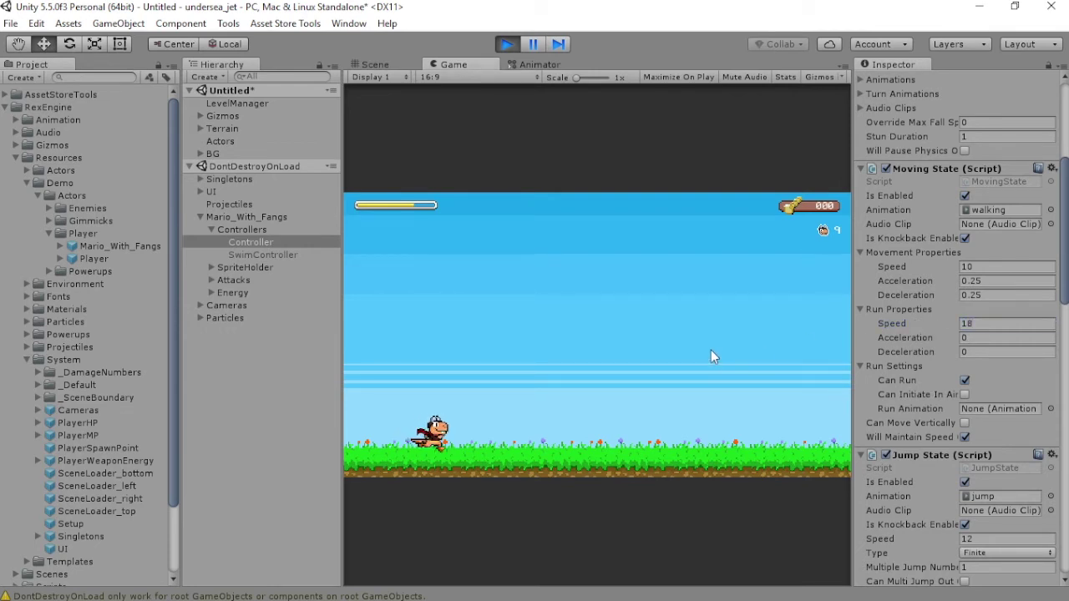
key("Left")
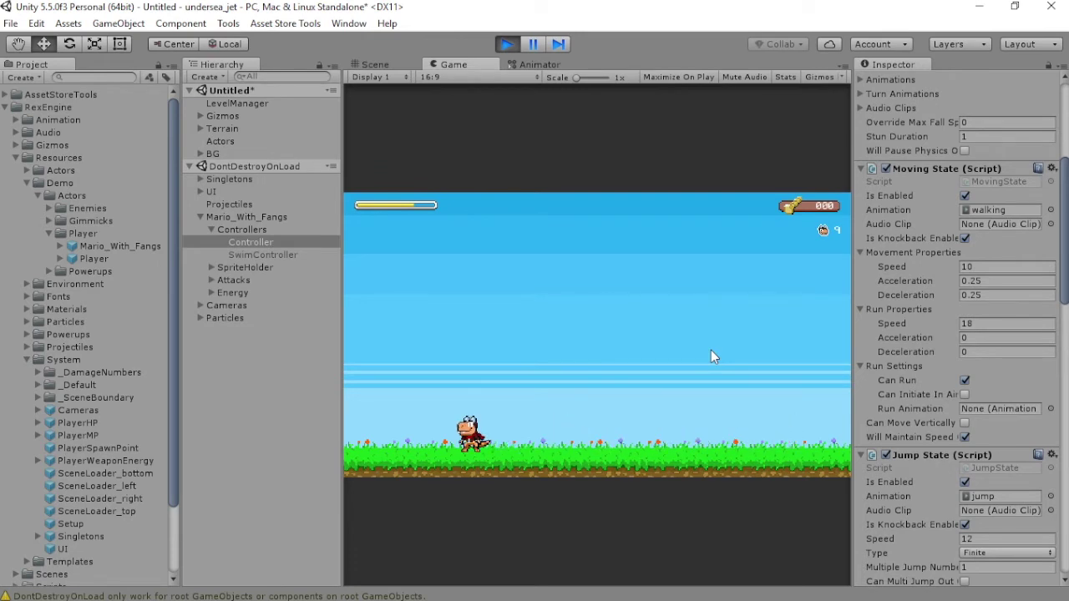
Set the run Acceleration and Deceleration to 0.25 and test running both ways across the level
left_click(975, 339)
type(".25")
left_click(970, 350)
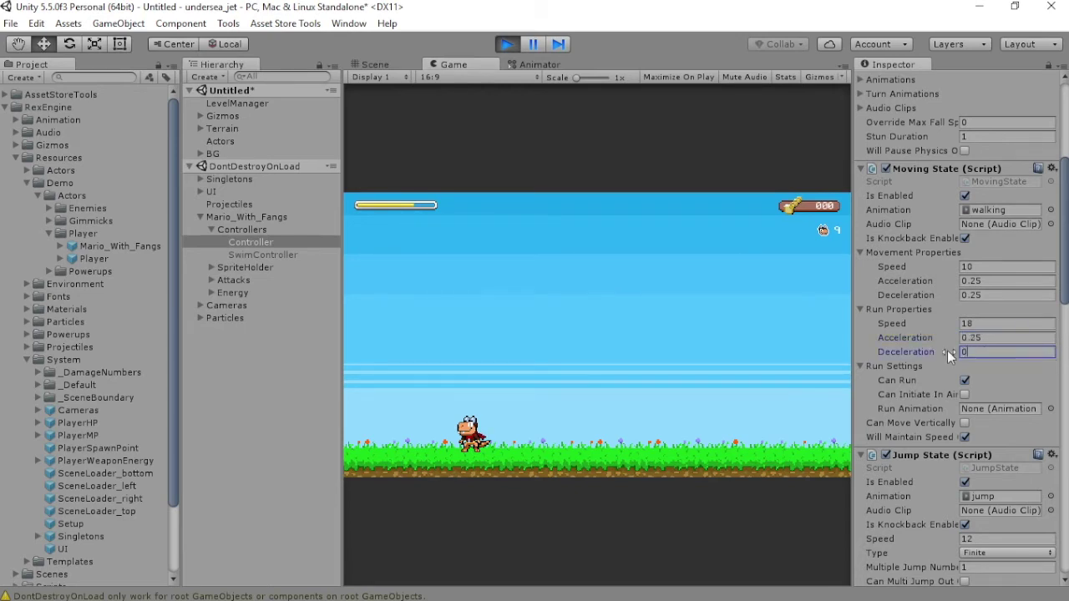
type(".25")
left_click(783, 351)
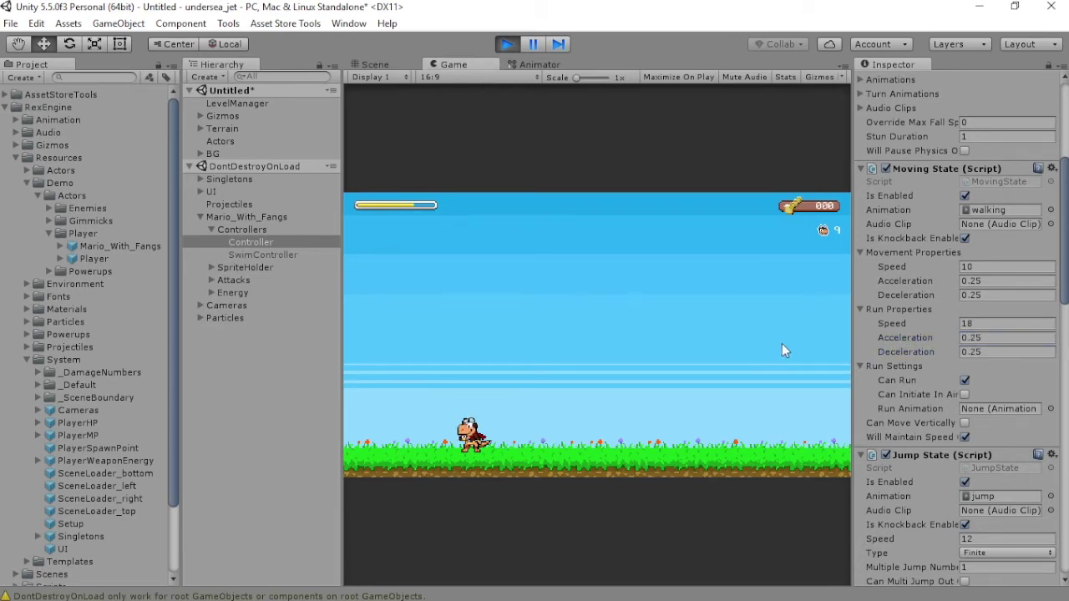
key("Left")
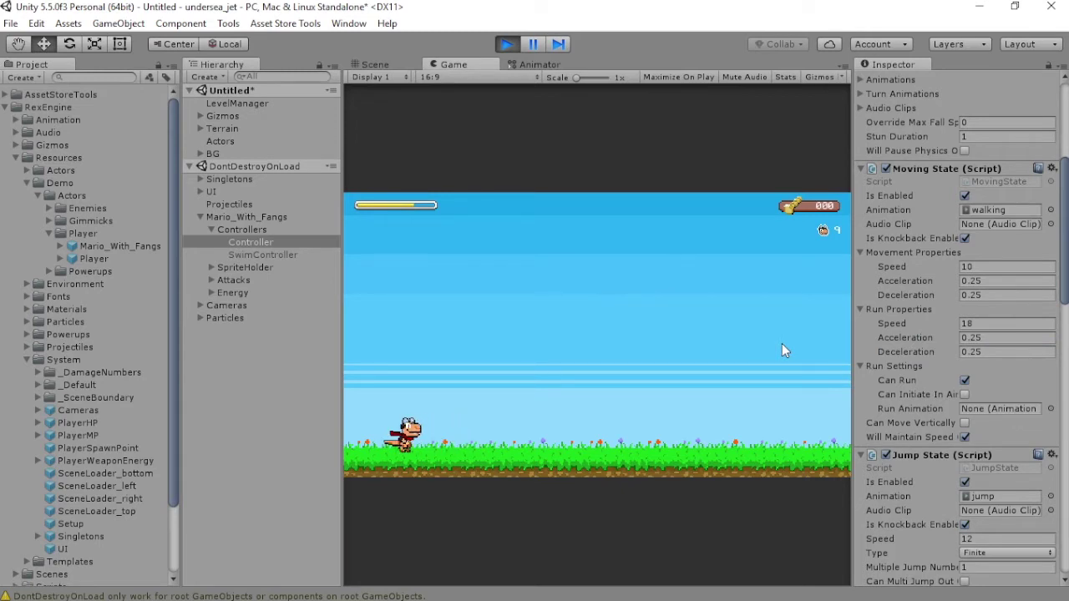
key("Right")
key("Right")
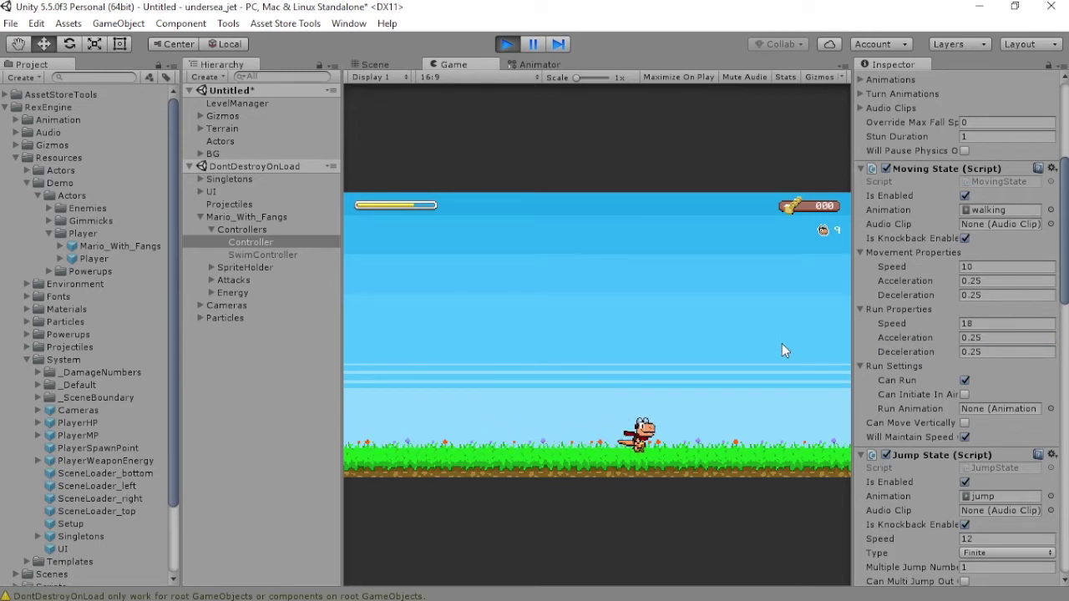
key("Left")
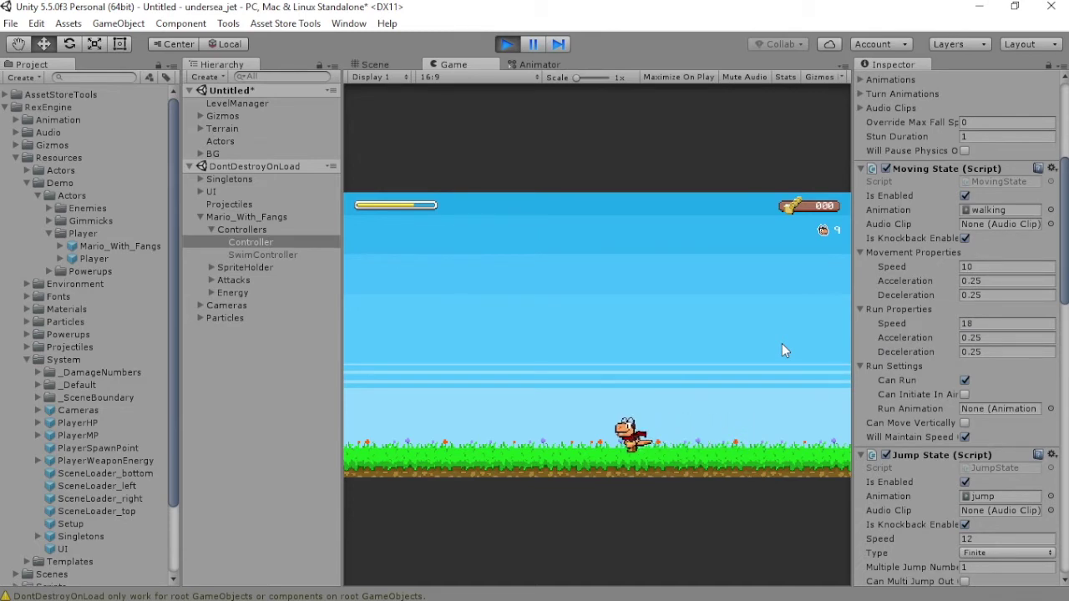
key("Right")
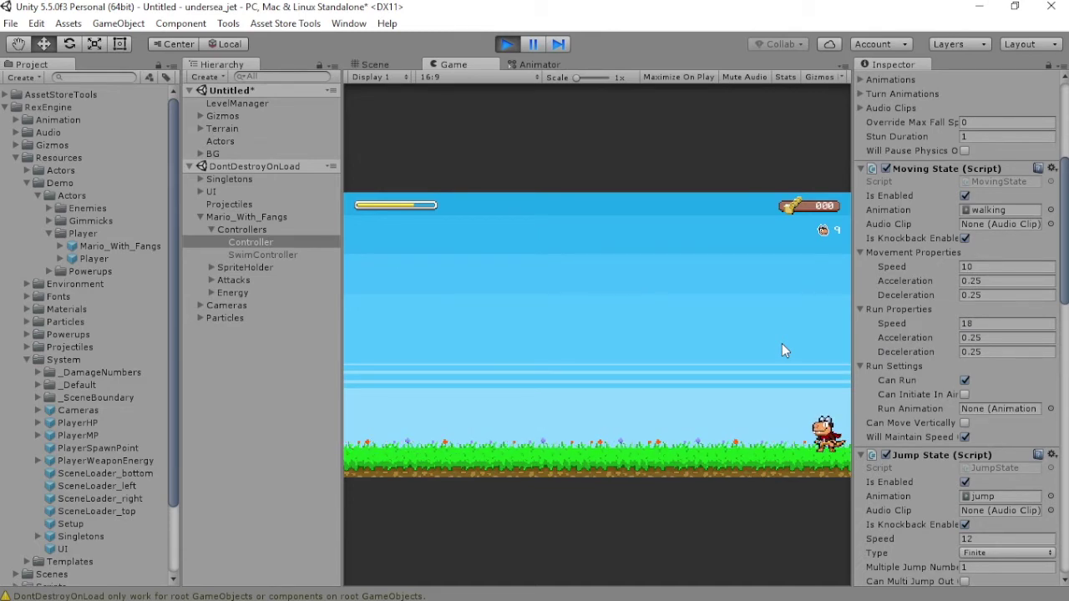
key("Left")
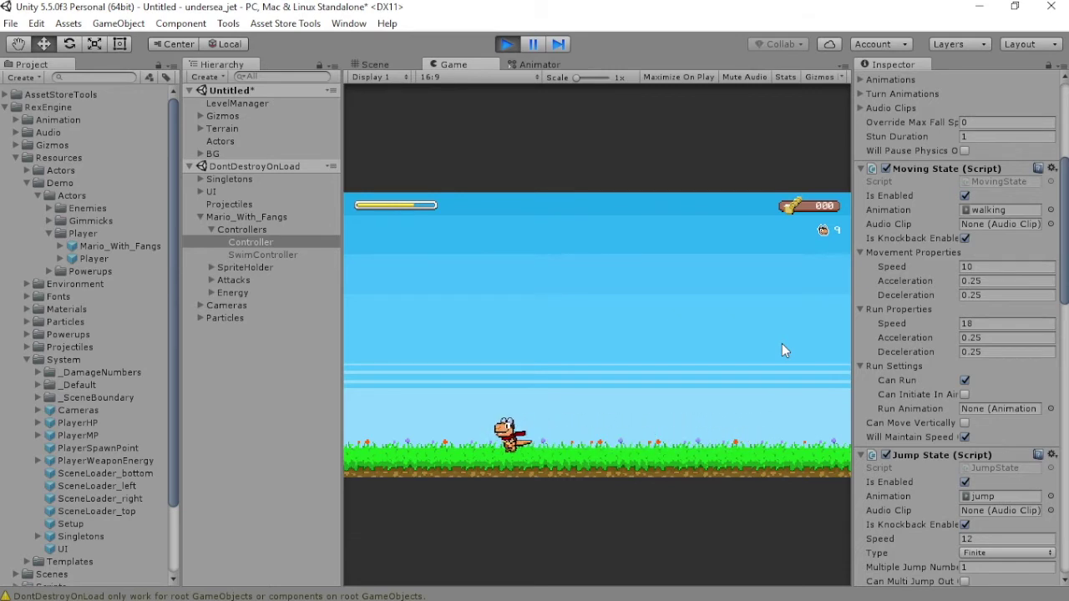
key("Right")
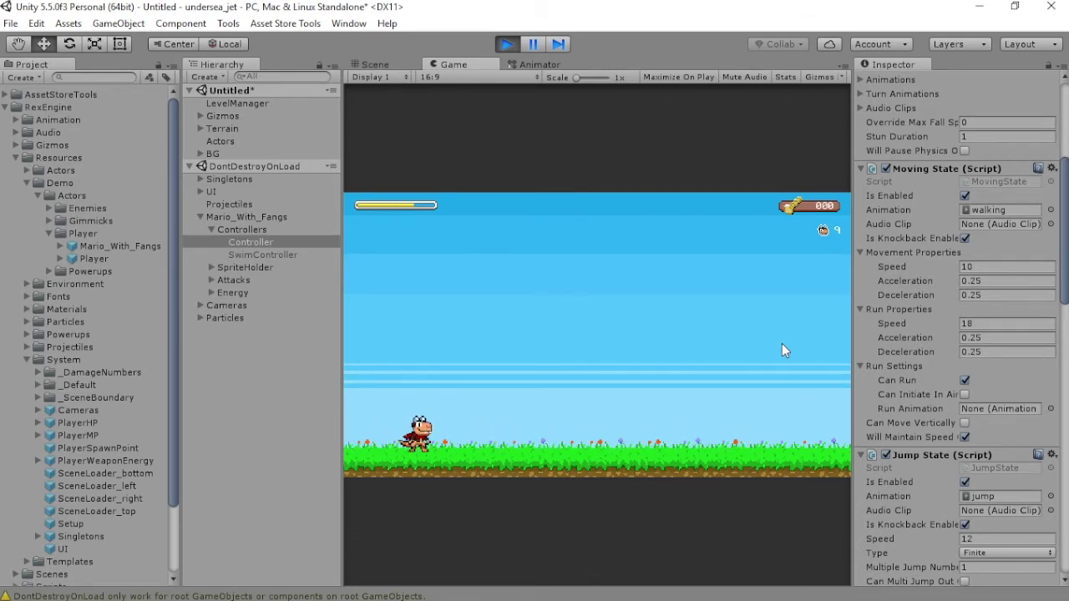
Test the current jump, set the Jump State's speed to 20, and test jumping again
key("space")
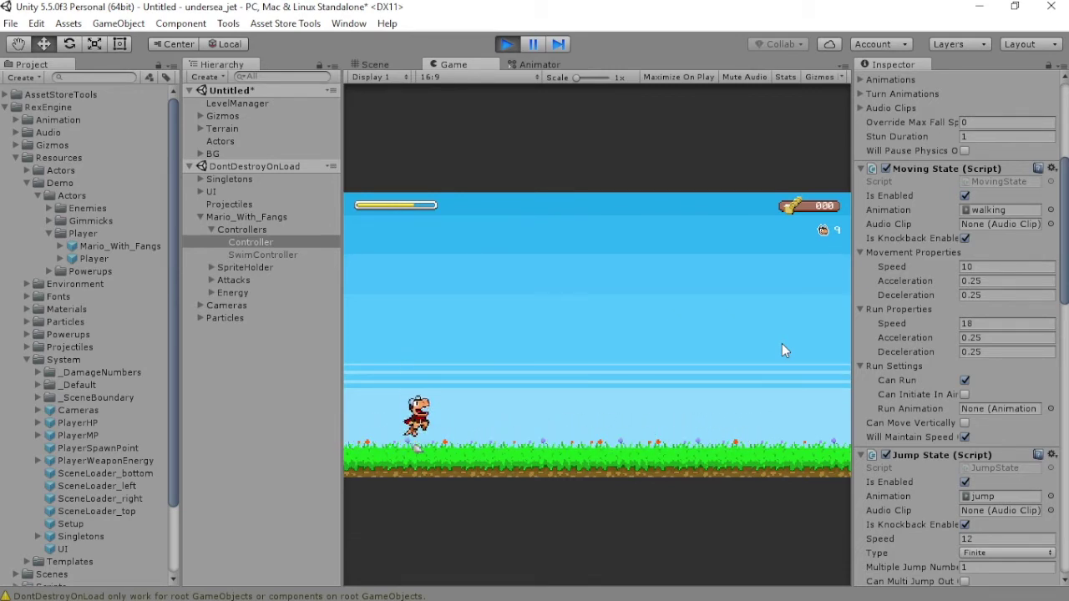
key("space")
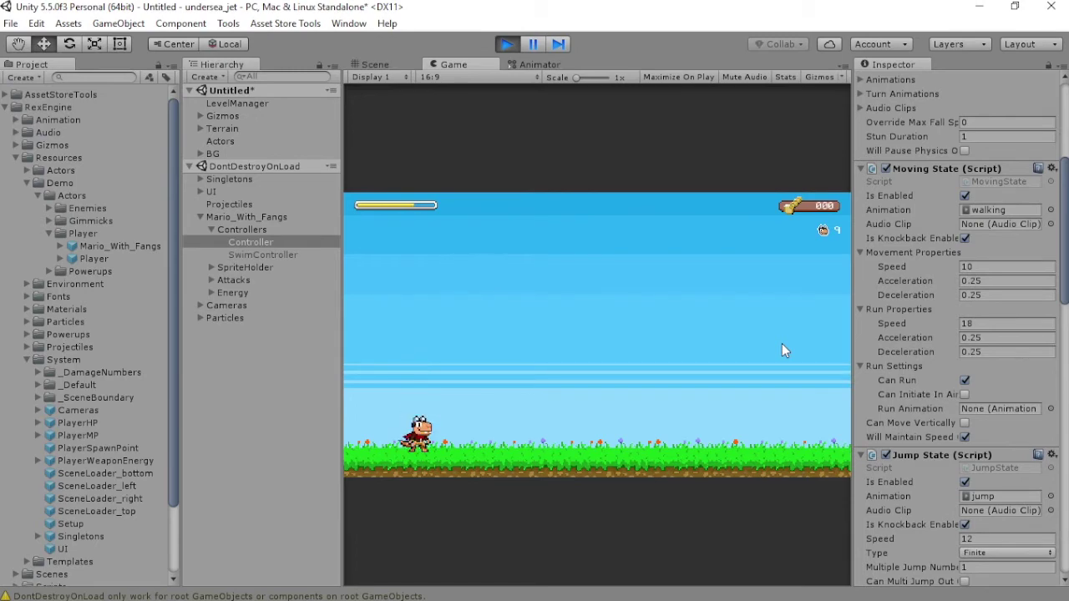
scroll(945, 304, "down", 6)
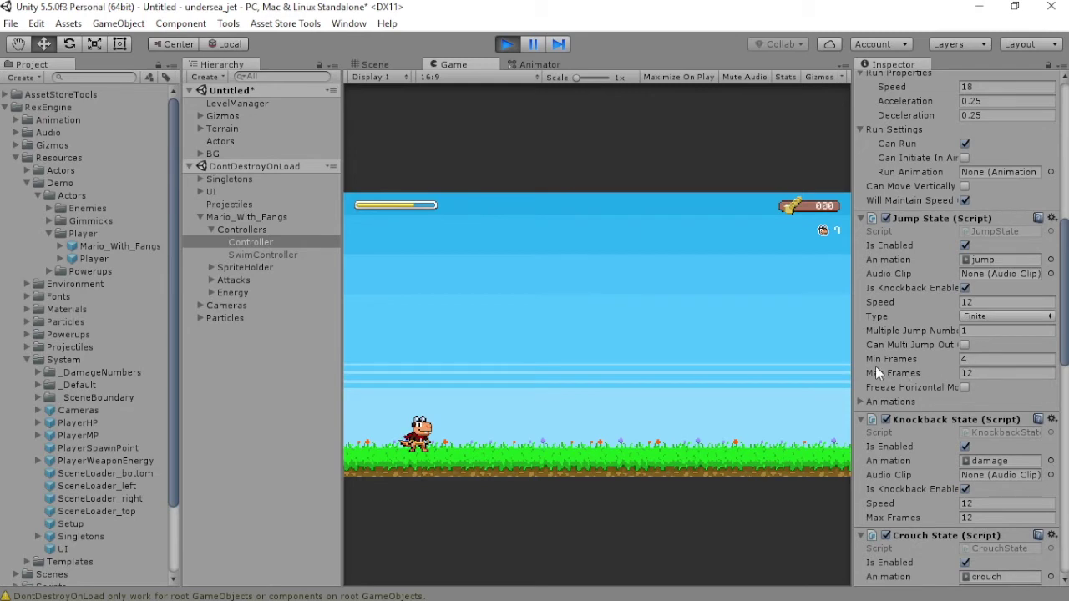
left_click(974, 302)
type("20")
left_click(700, 351)
key("space")
Set the Jump State's speed to 30 and test the jump in the running game
left_click(996, 305)
type("30")
left_click(607, 362)
key("space")
Set the Jump State's speed to 16 and test the jump in the running game
left_click(967, 303)
type("16")
left_click(743, 339)
key("space")
Set the Jump State's Max Frames to 20 and test the jump height in the running game
left_click(975, 373)
type("20")
left_click(710, 376)
key("space")
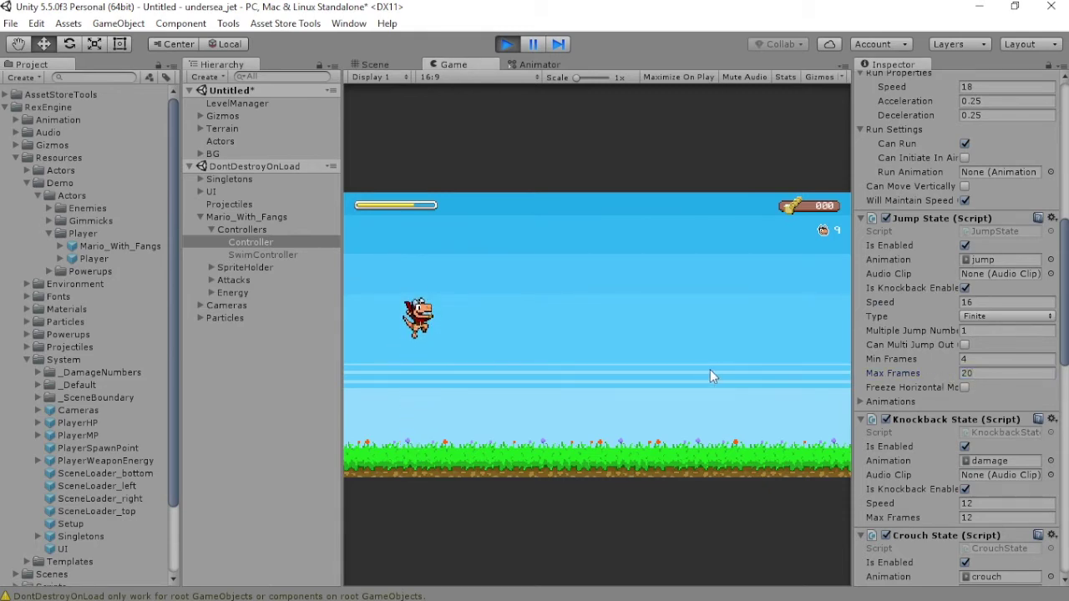
Set the Jump State's Max Frames to 30 and test the jump in the running game
left_click(976, 373)
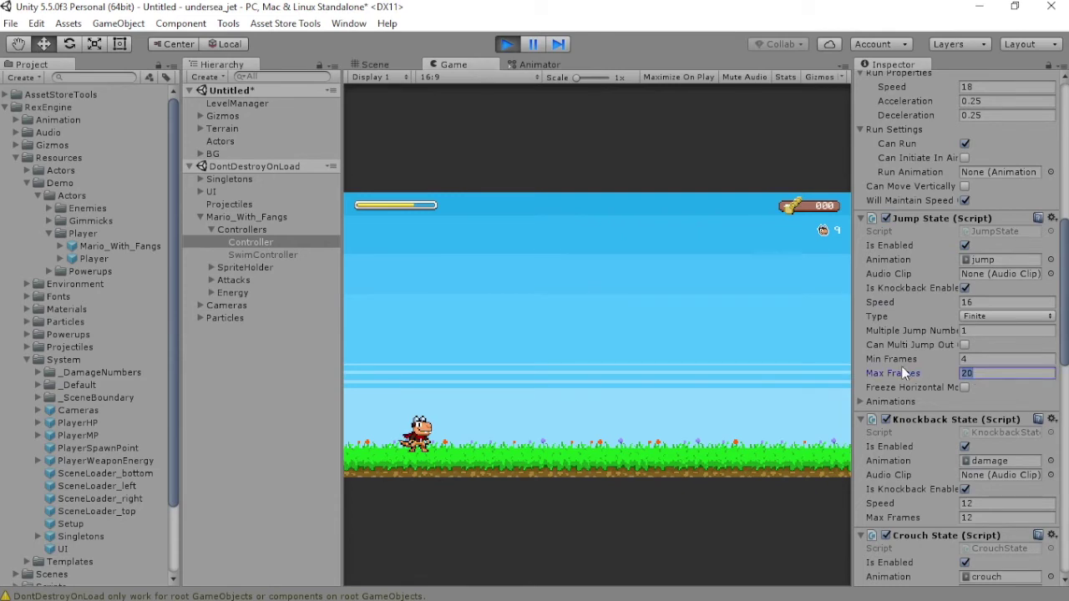
type("30")
left_click(697, 371)
key("space")
key("space")
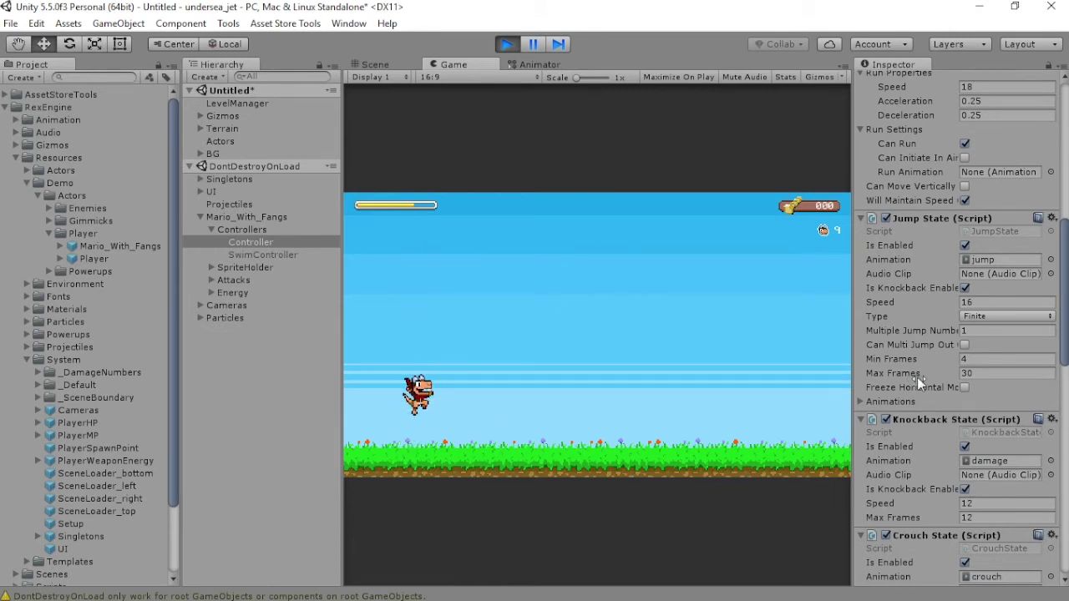
Set the Jump State's Max Frames to 18 and test the jump in the running game
left_click(960, 373)
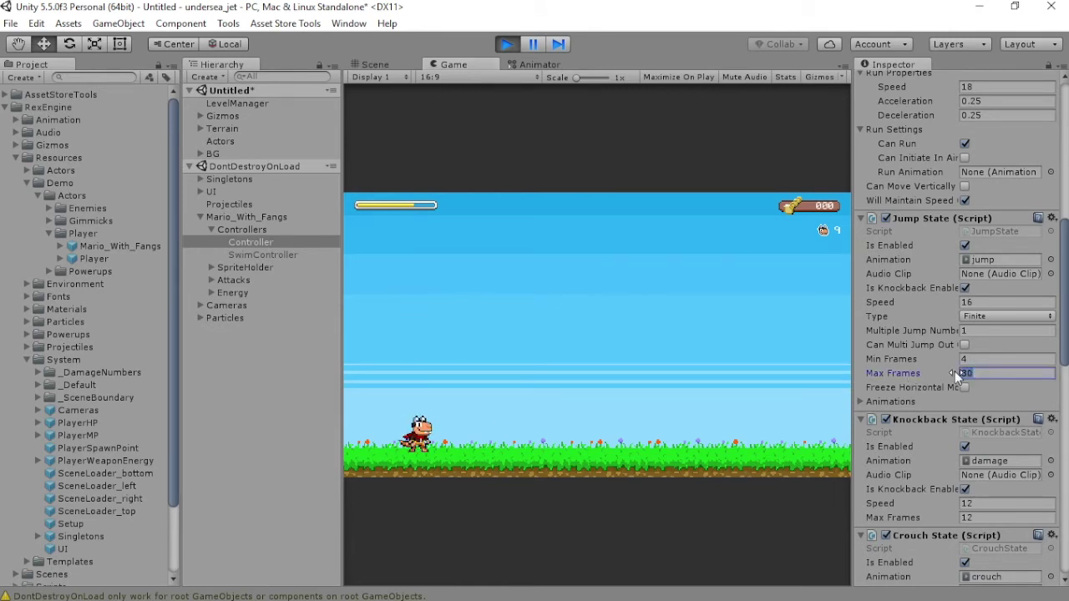
type("18")
left_click(754, 370)
key("space")
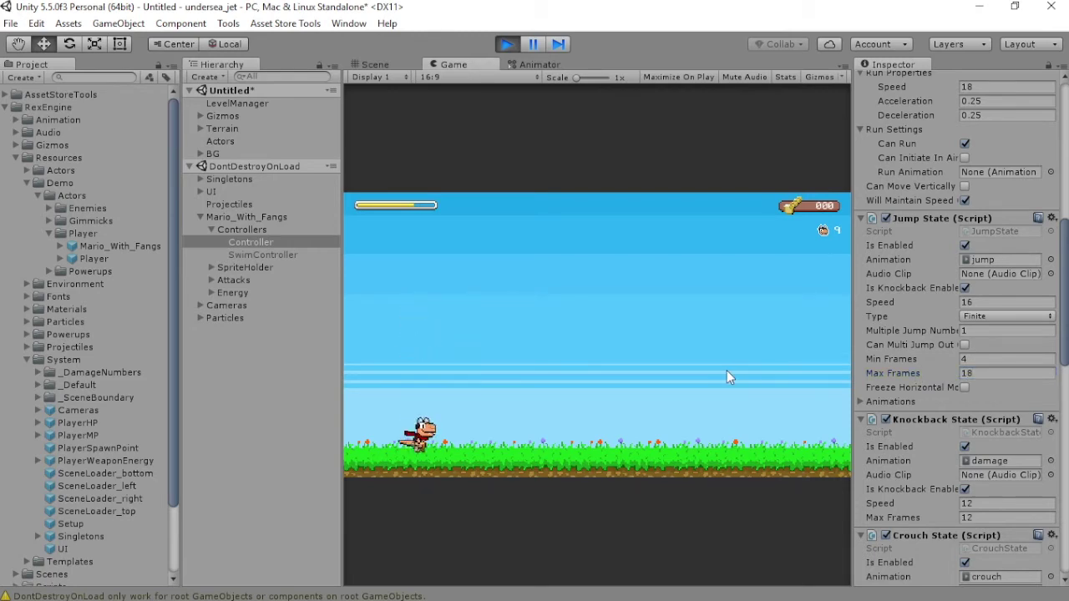
Test jumping while moving the character in both directions, review the Moving State values and stop the game
key("Right")
key("space")
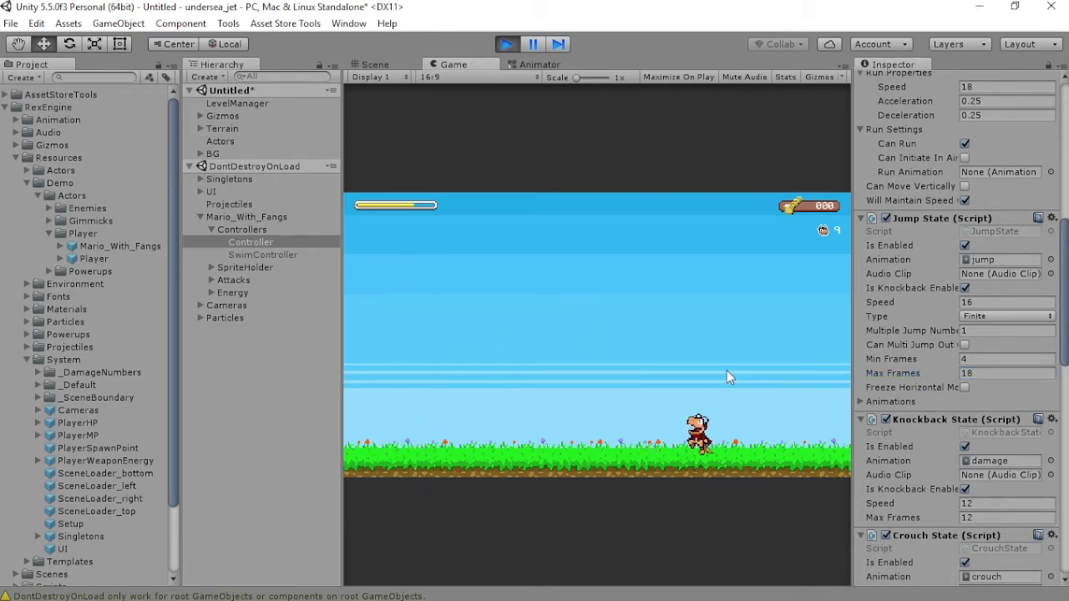
key("space")
key("Left")
key("space")
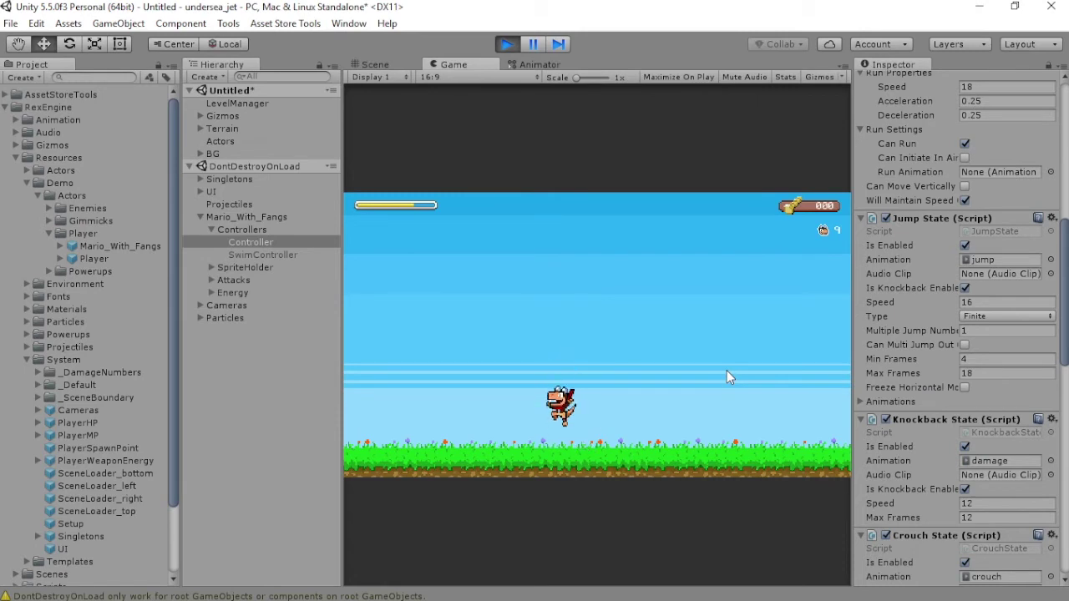
key("space")
key("Right")
key("space")
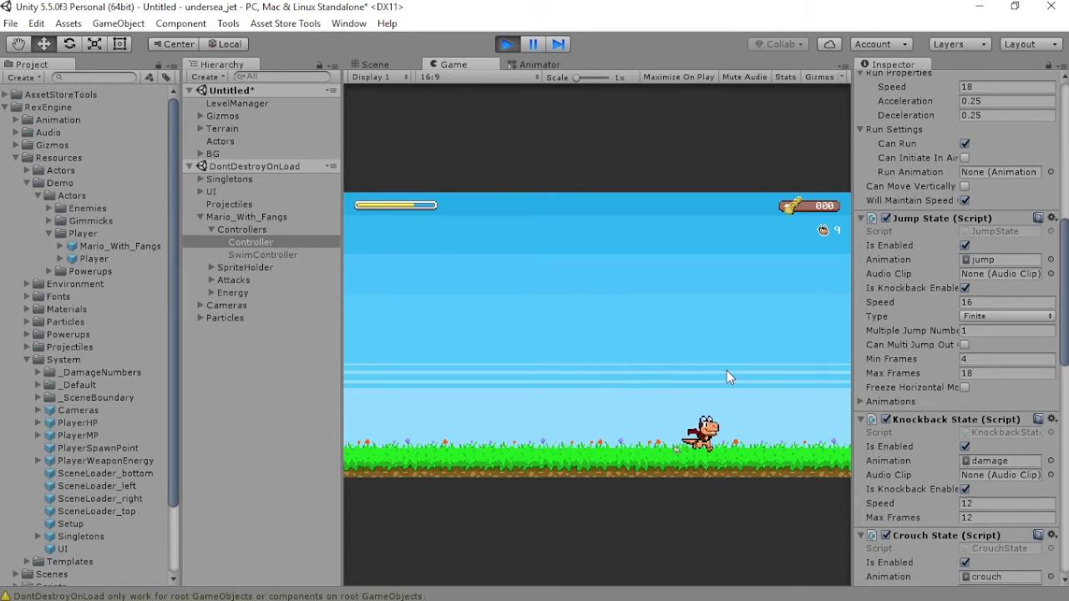
key("space")
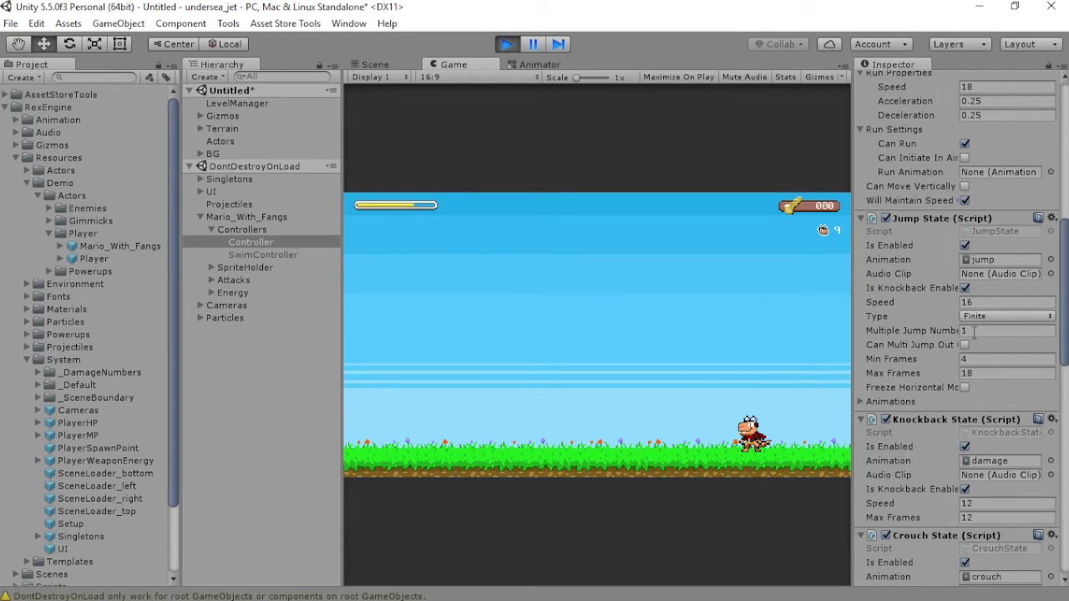
scroll(1005, 374, "up", 6)
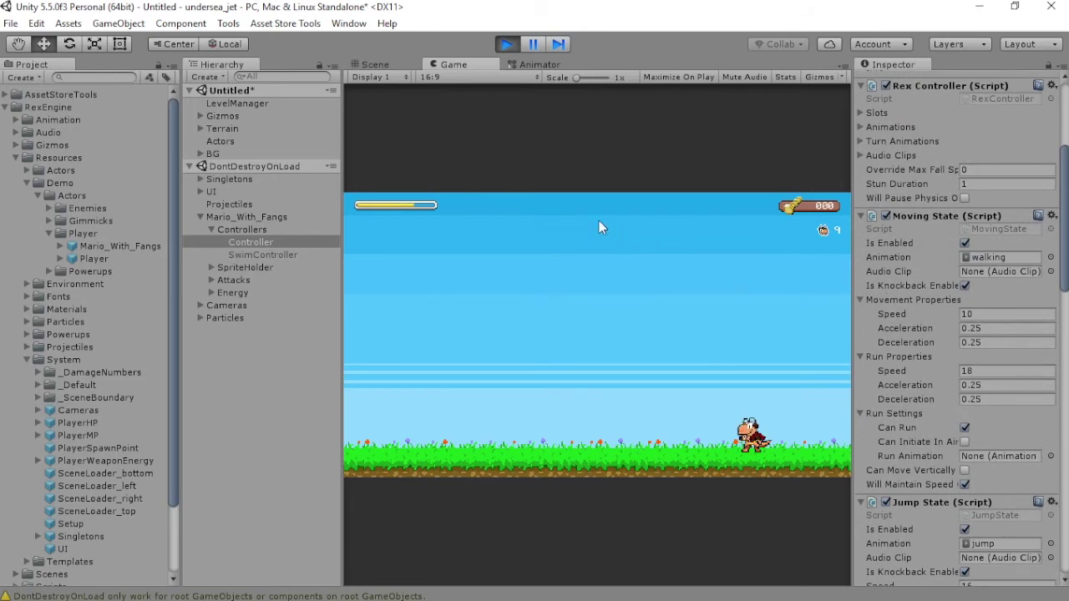
left_click(502, 48)
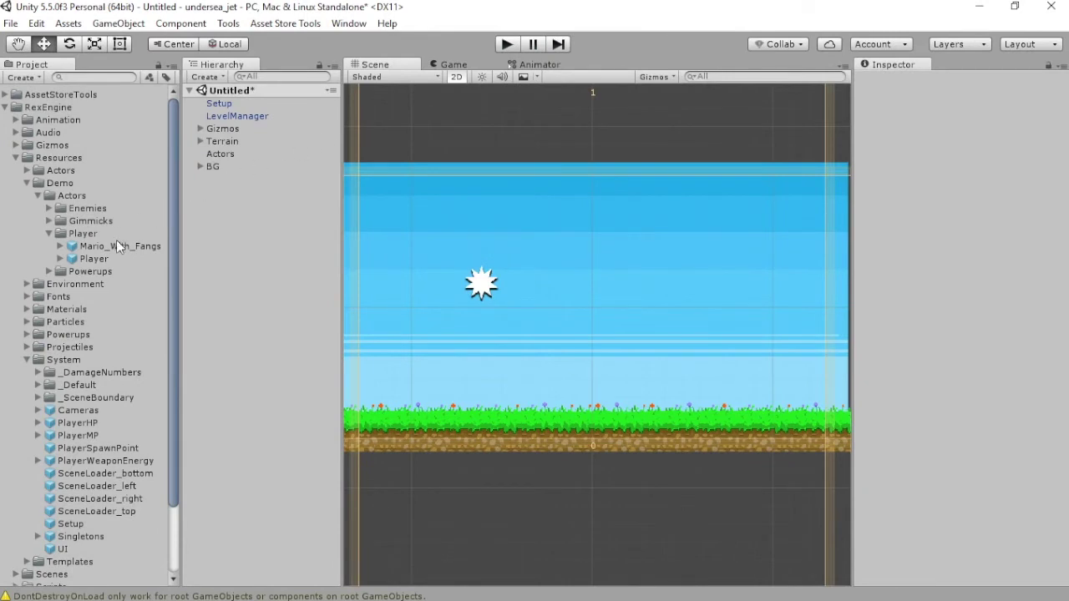
Place the Mario_With_Fangs prefab in the scene and select the Controller object under its Controllers
left_click_drag(113, 247, 210, 209)
left_click(201, 178)
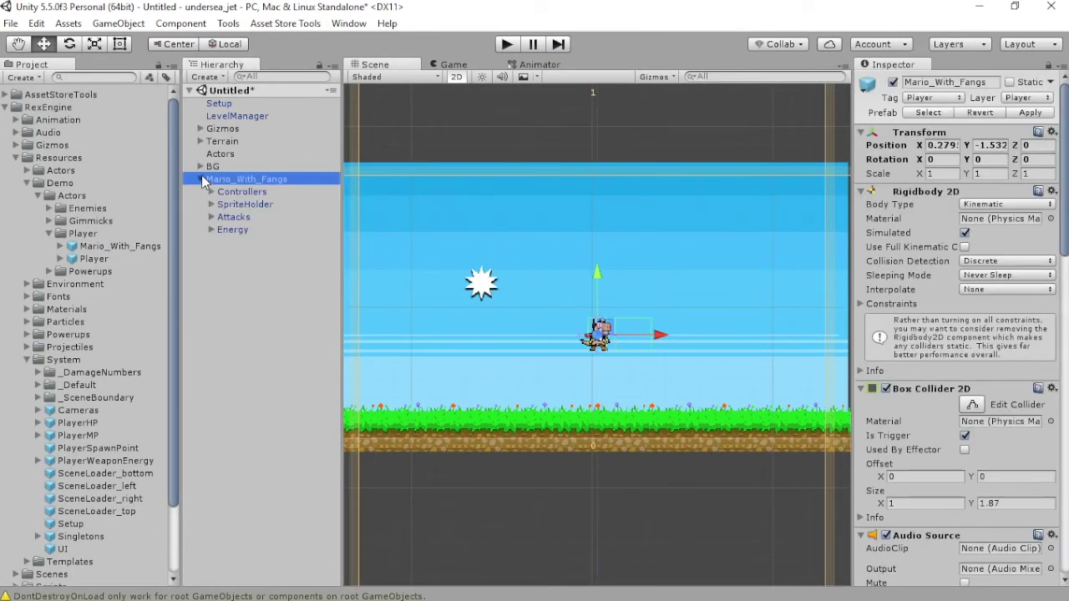
left_click(211, 191)
left_click(242, 204)
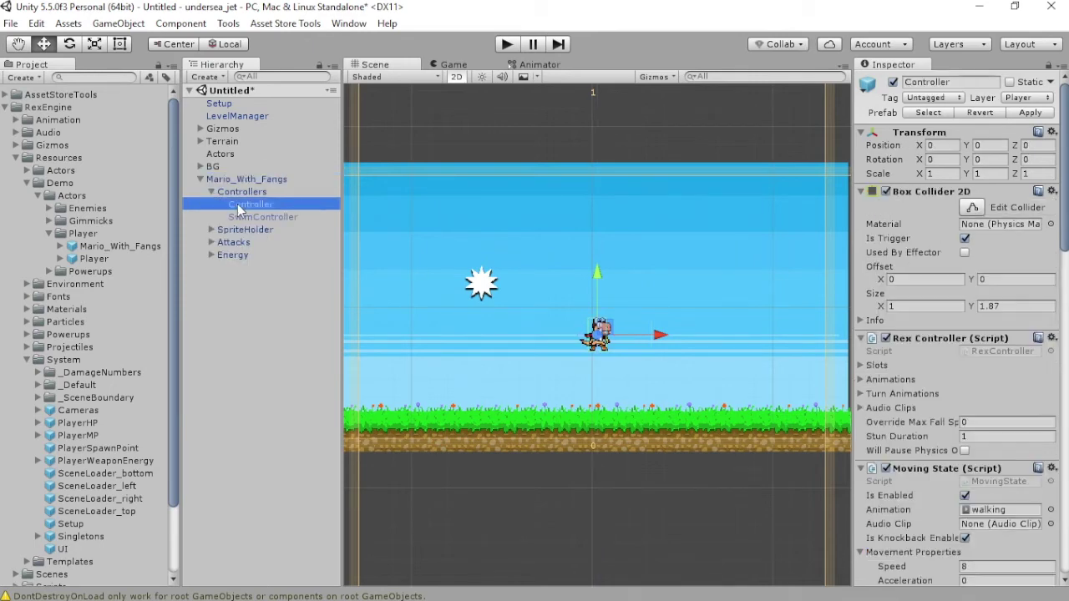
Set the Moving State's movement speed to 10, with acceleration and deceleration both at 0.25
scroll(982, 318, "down", 8)
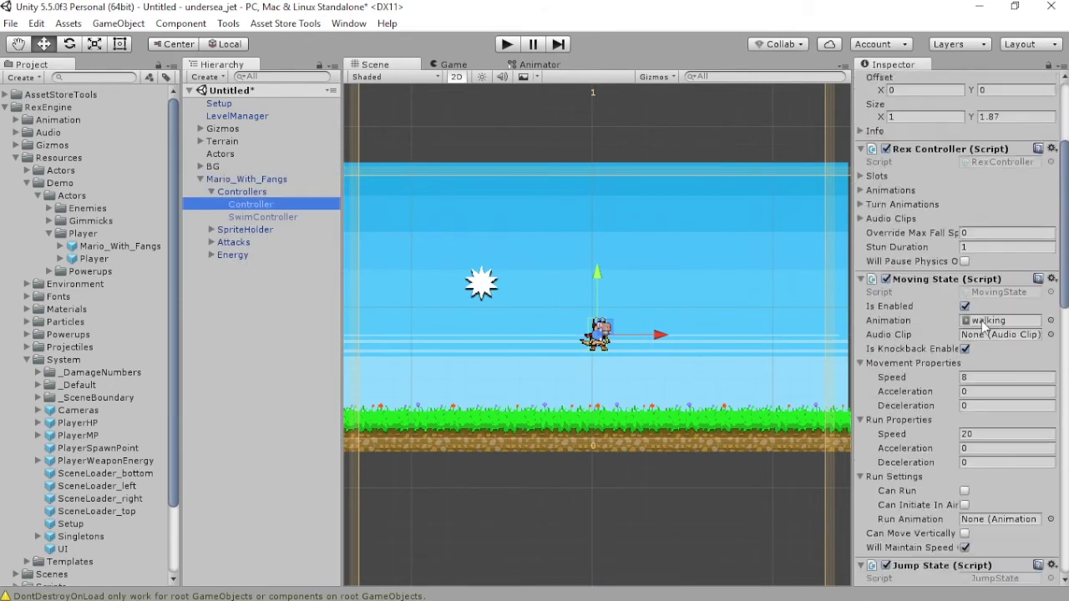
left_click(978, 236)
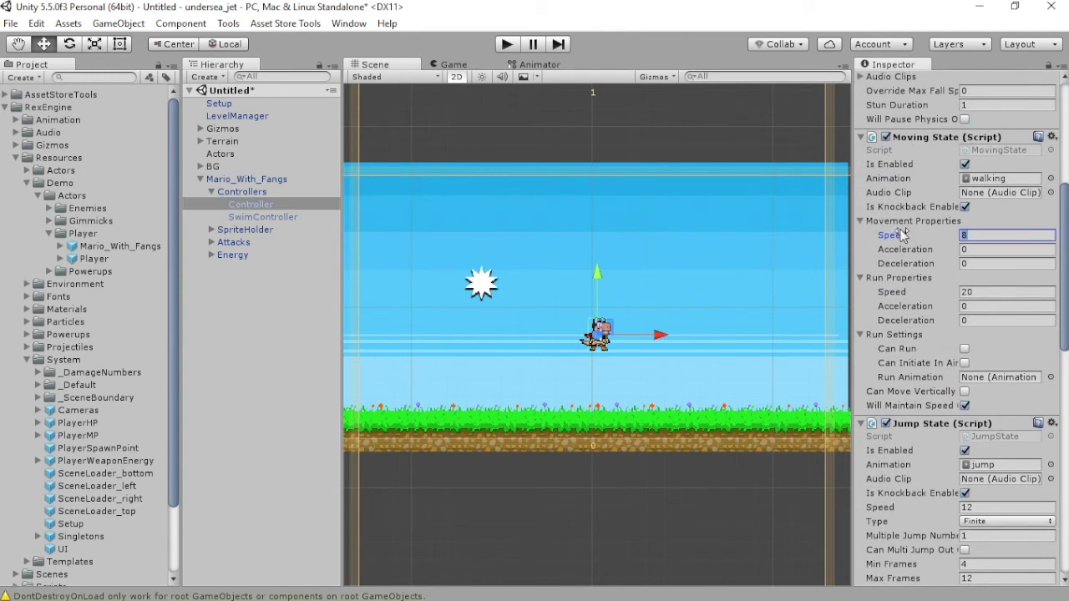
type("10")
key("Tab")
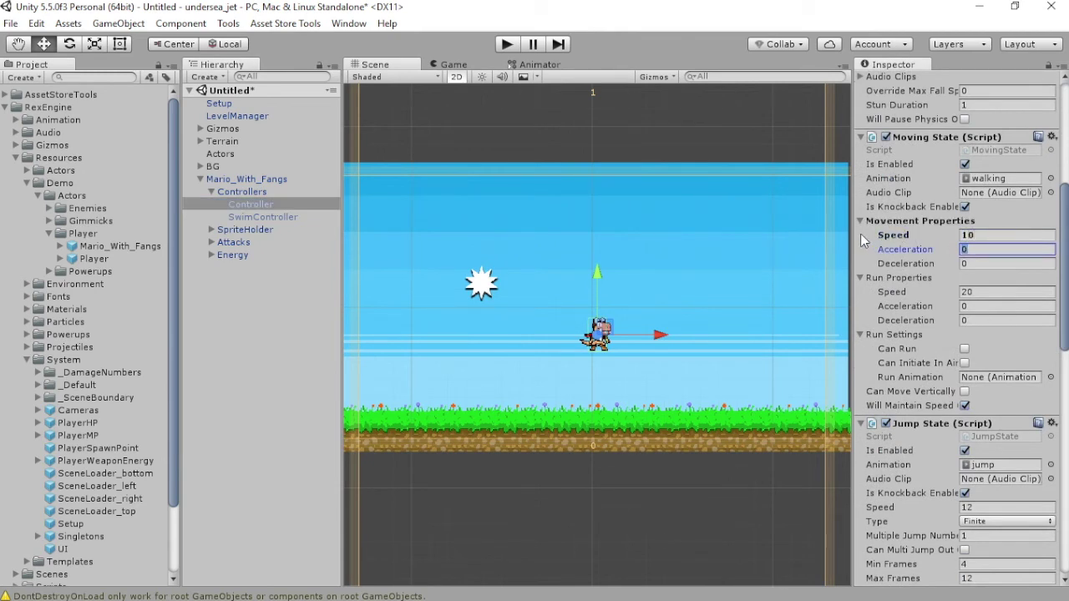
type(".25")
key("Tab")
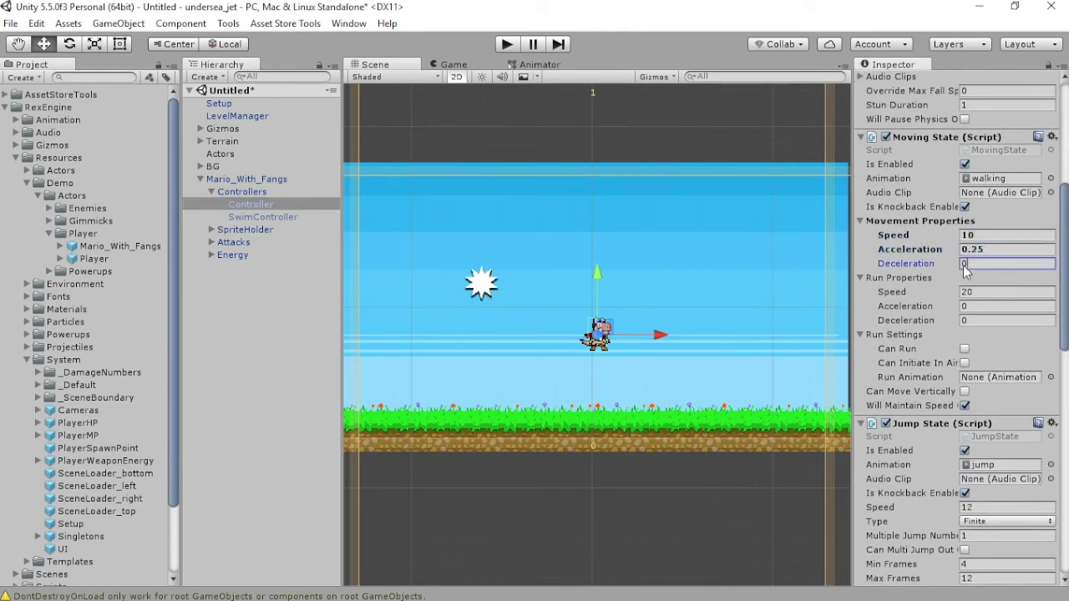
type(".25")
key("Tab")
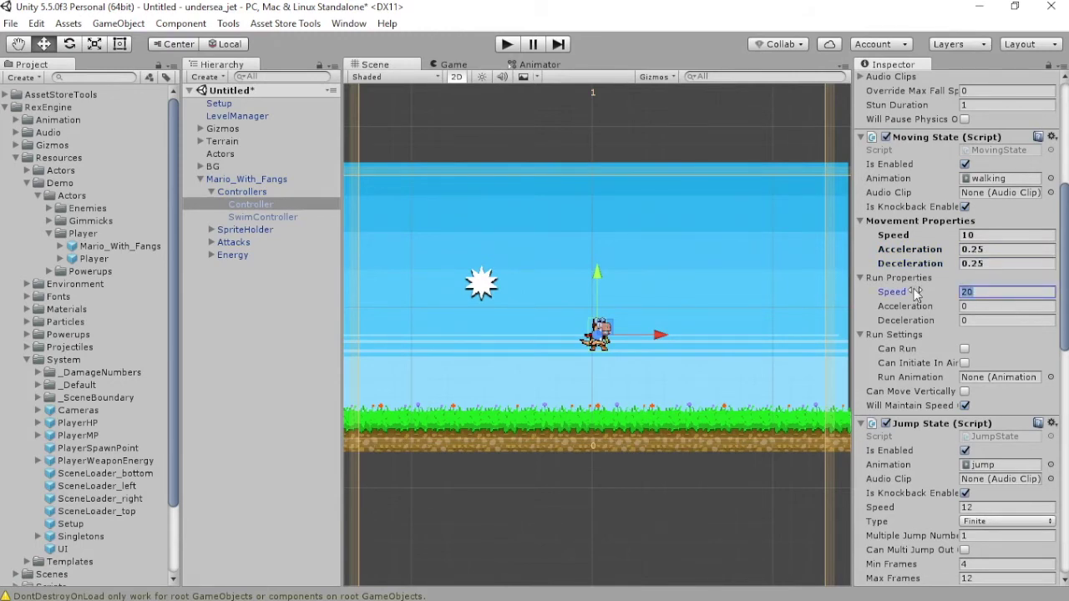
Set the Moving State's run speed to 18, run acceleration and deceleration to 0.25, and enable Can Run
type("18")
key("Tab")
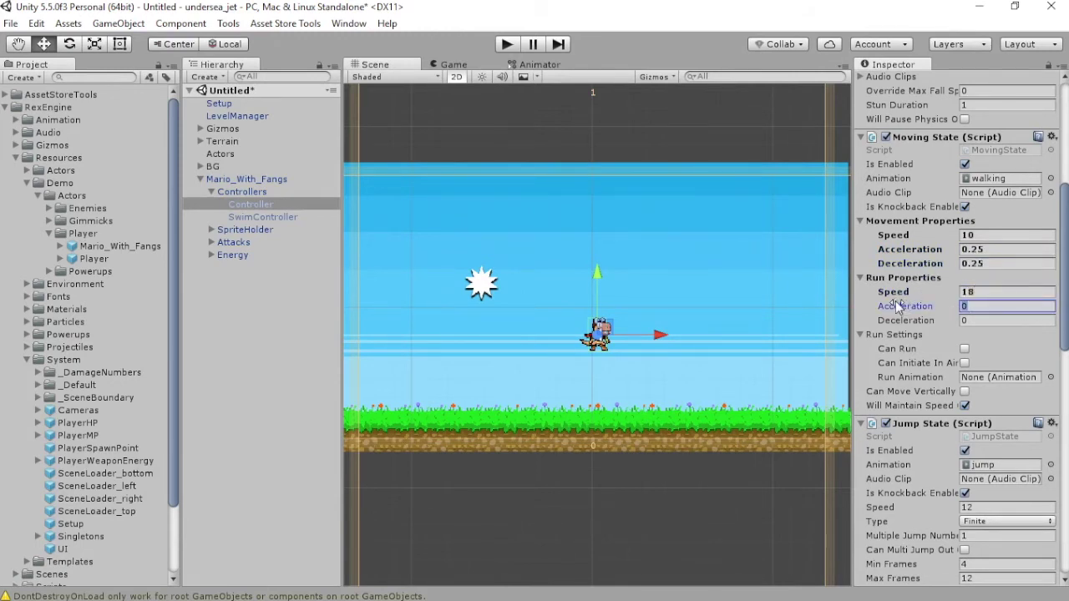
type(".25")
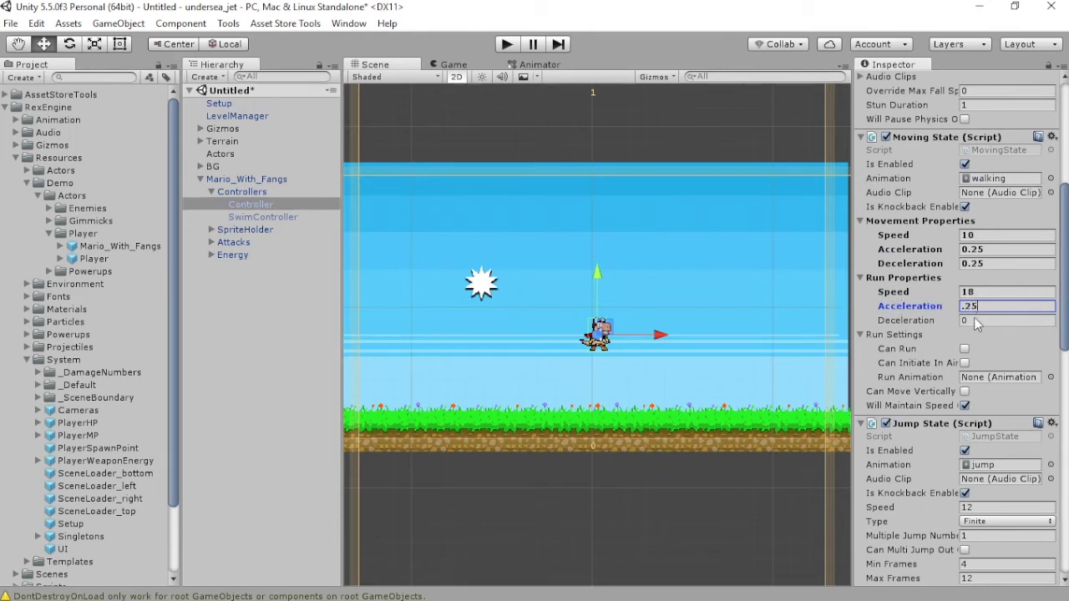
key("Tab")
type(".25")
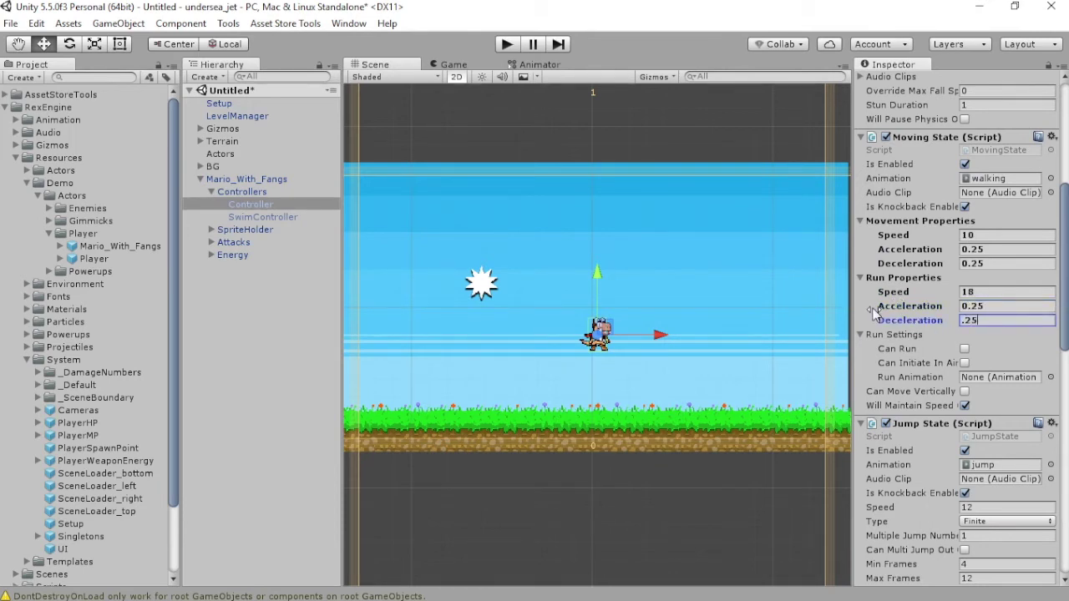
left_click(965, 349)
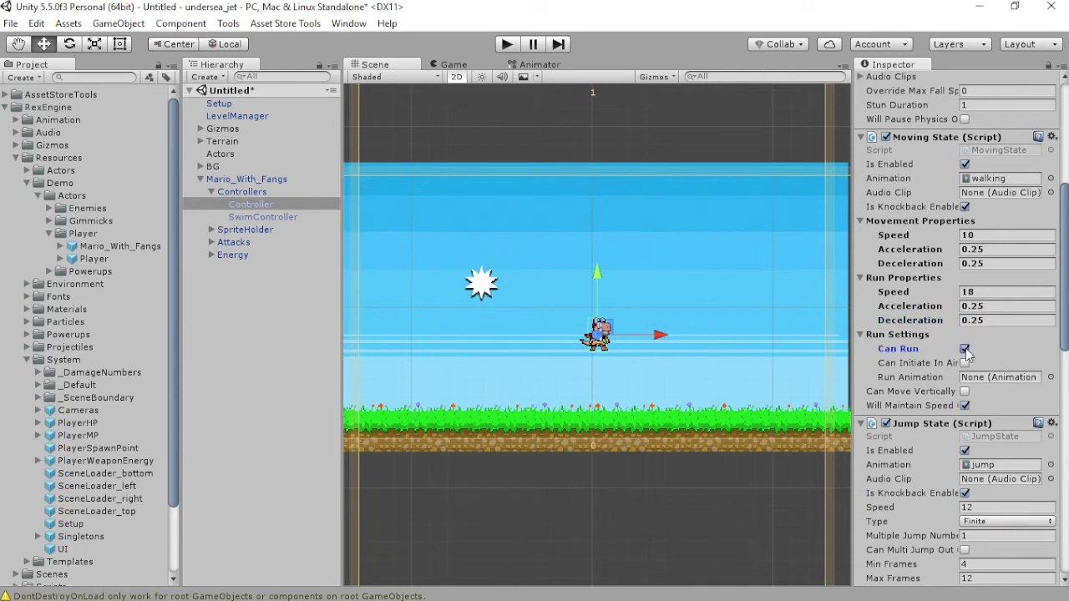
Set the Jump State's speed to 16 and its Max Frames to 18 on the Controller
scroll(985, 346, "down", 5)
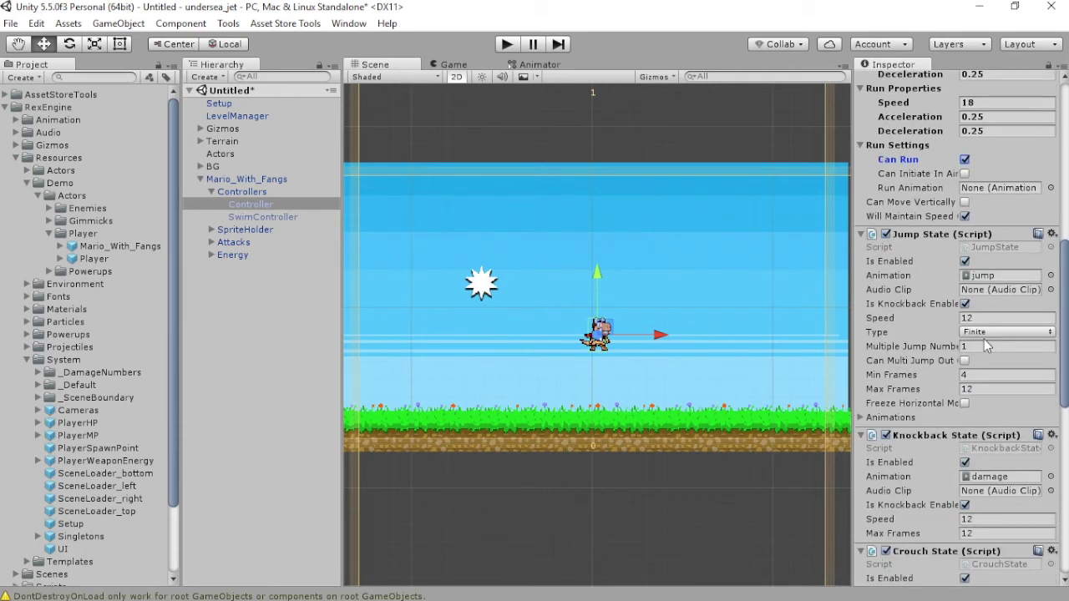
left_click(983, 318)
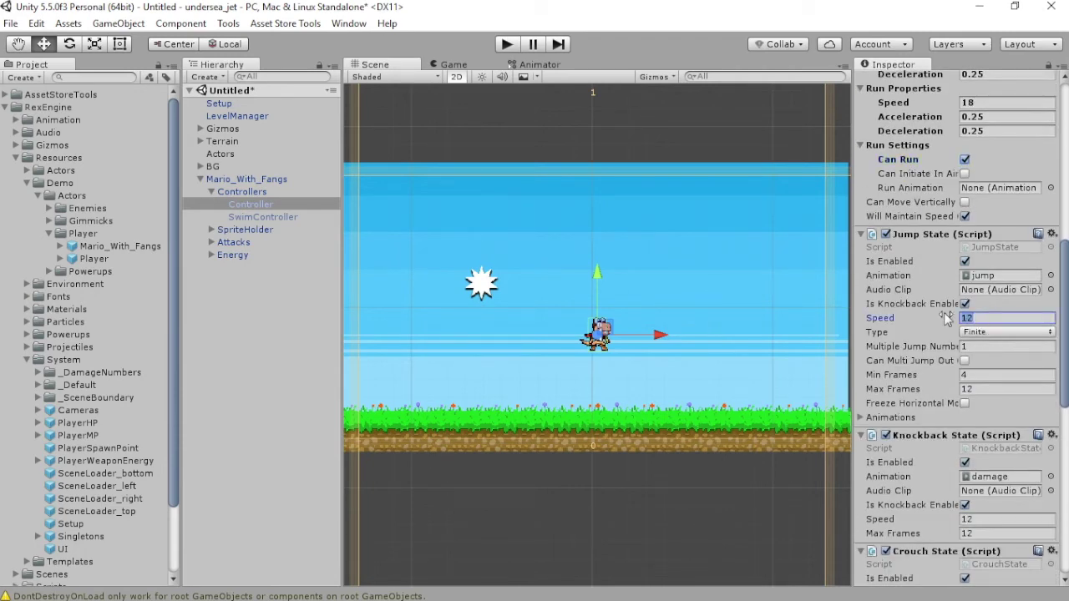
type("16")
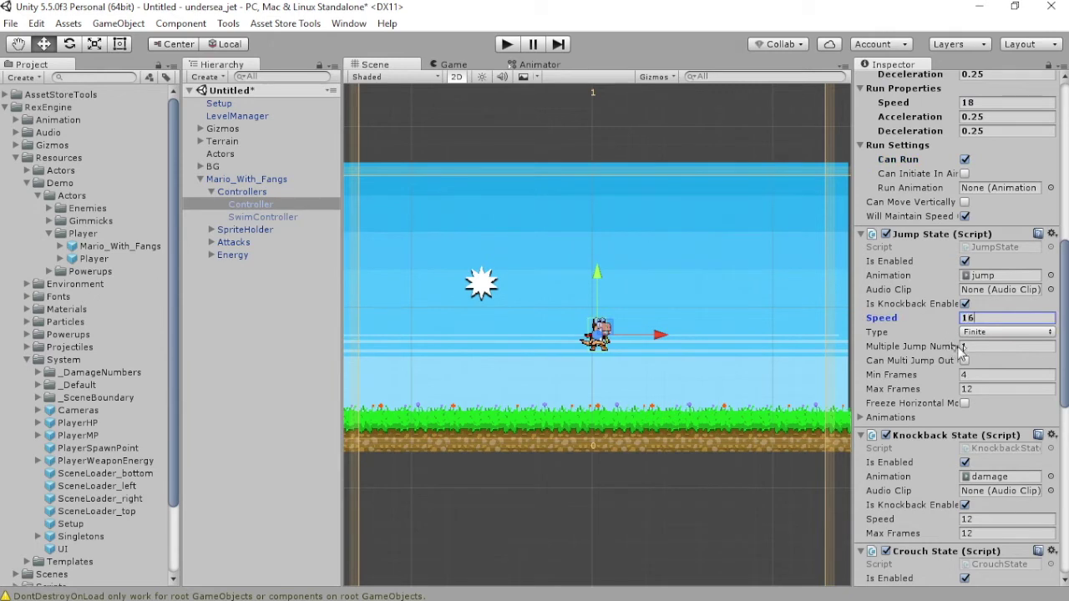
left_click(935, 389)
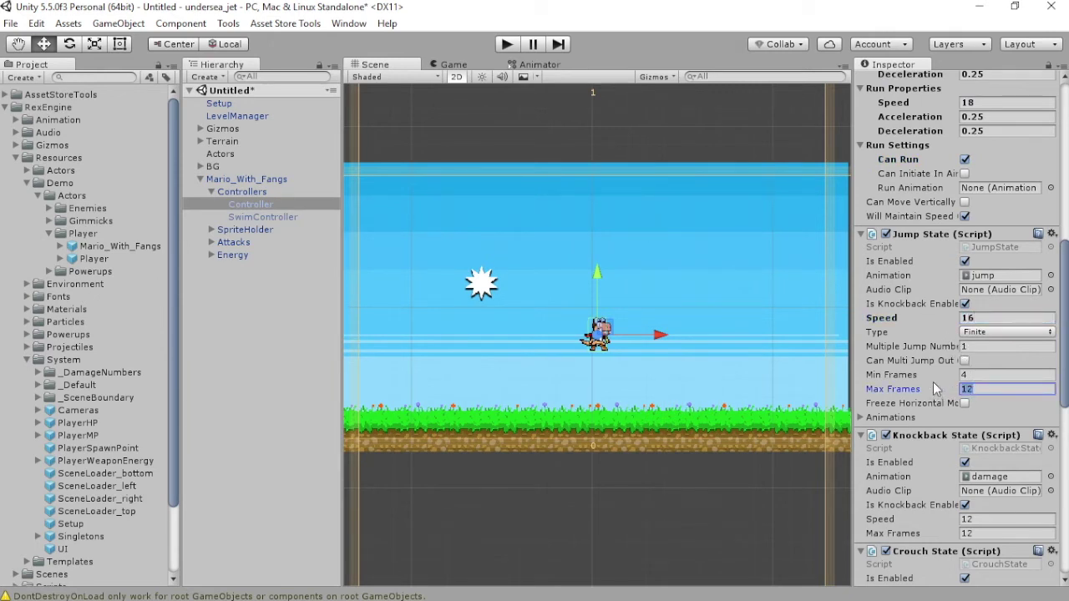
type("18")
Apply the Controller changes to the prefab and delete the Mario_With_Fangs instance from the scene
scroll(971, 216, "up", 10)
scroll(971, 216, "up", 5)
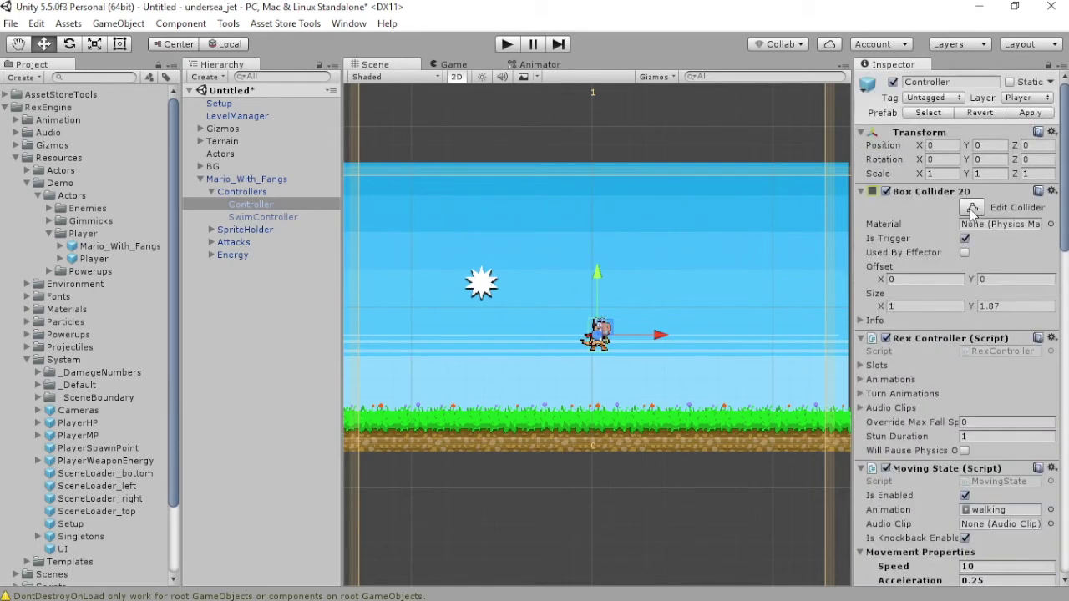
left_click(1021, 113)
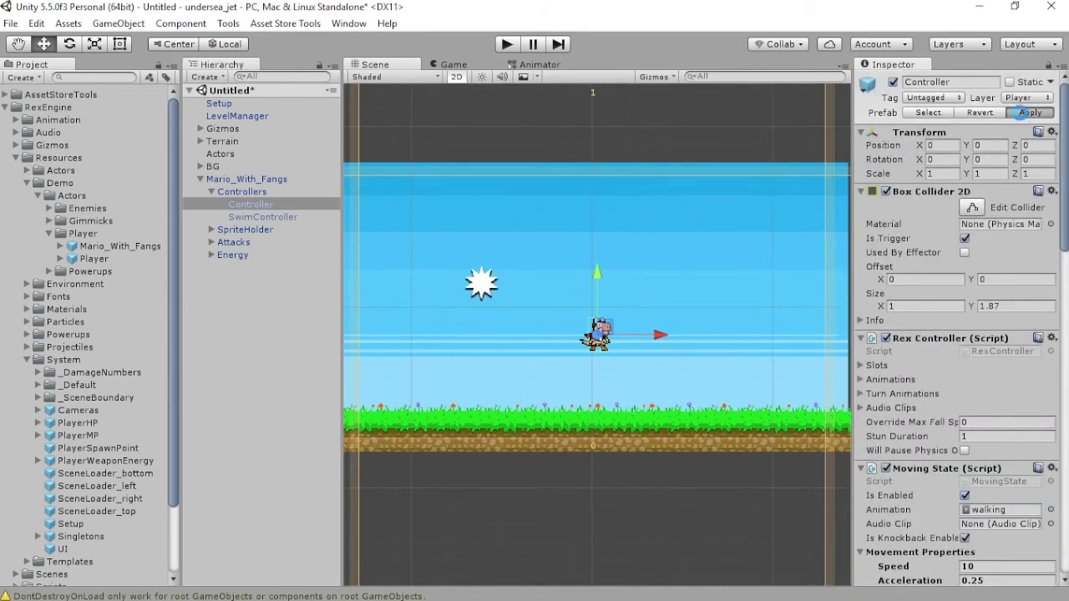
left_click(282, 180)
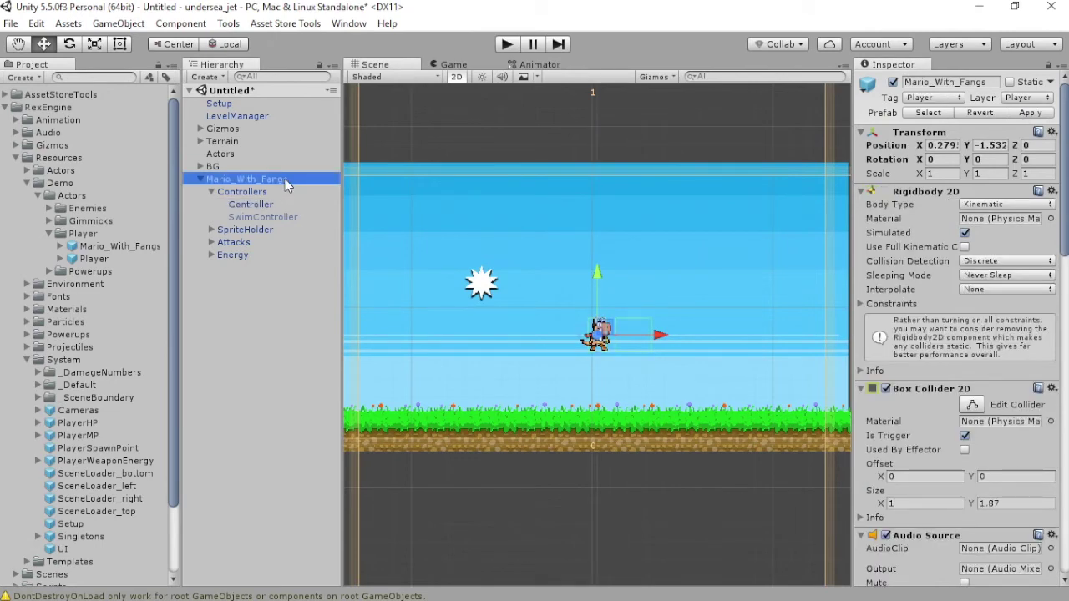
key("Delete")
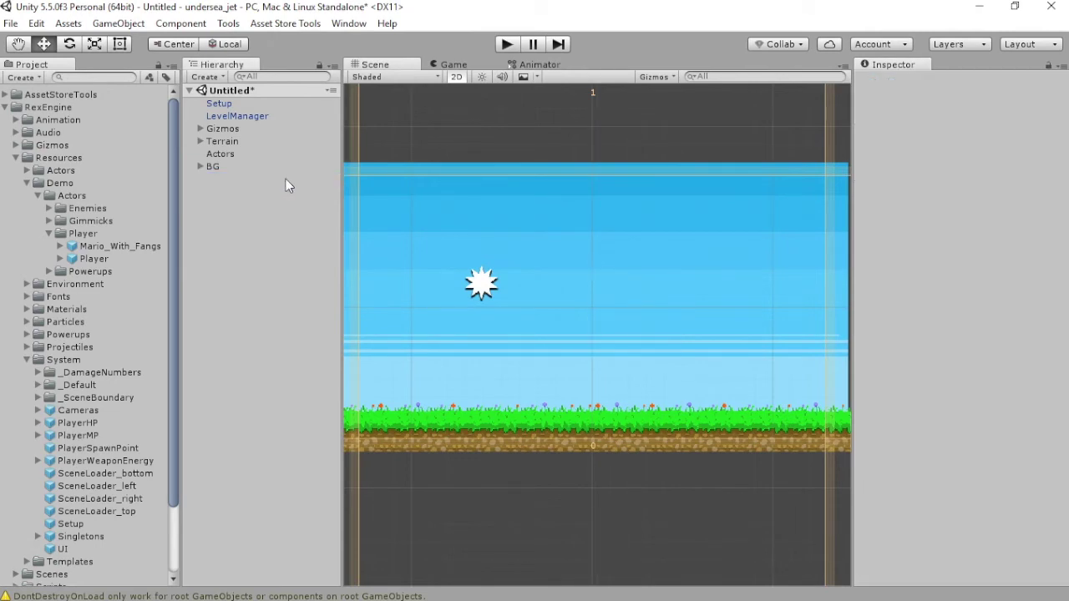
Run the game, test the character's movement and jumps in both directions, and stop the game
left_click(508, 44)
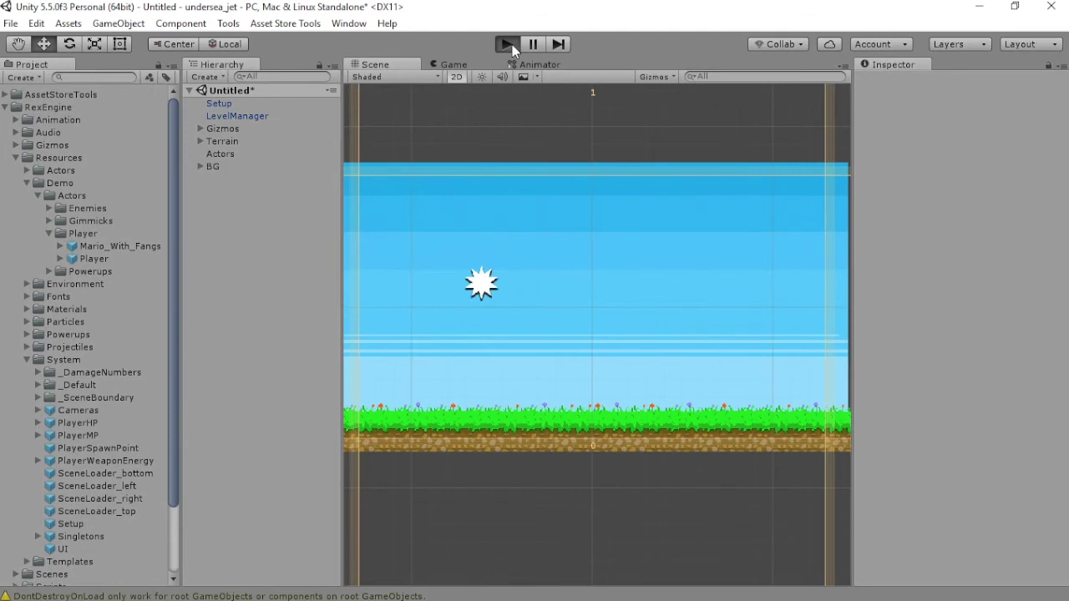
key("Right")
key("space")
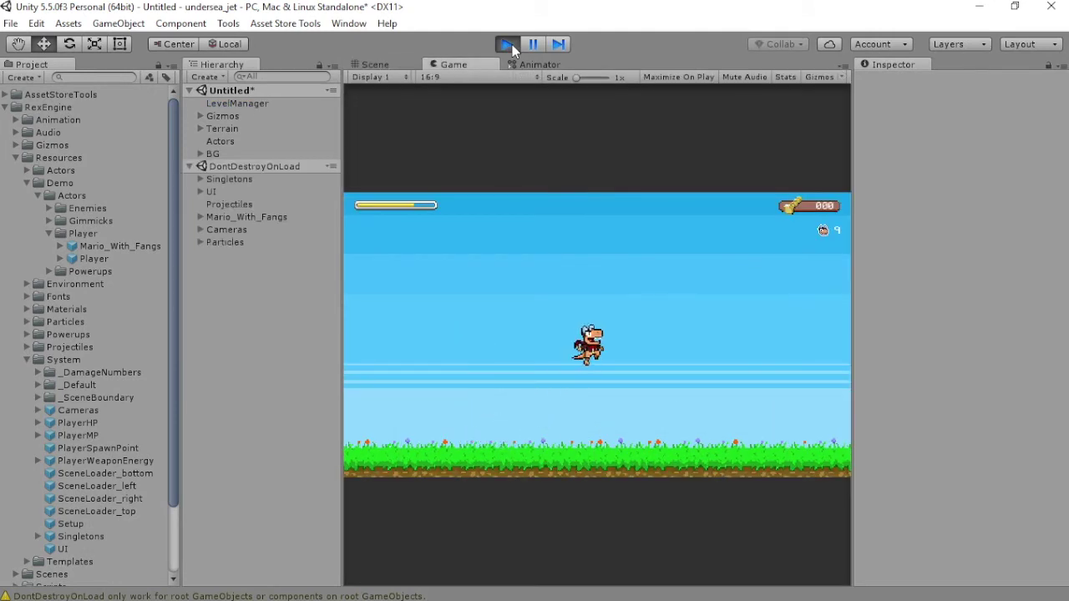
key("Left")
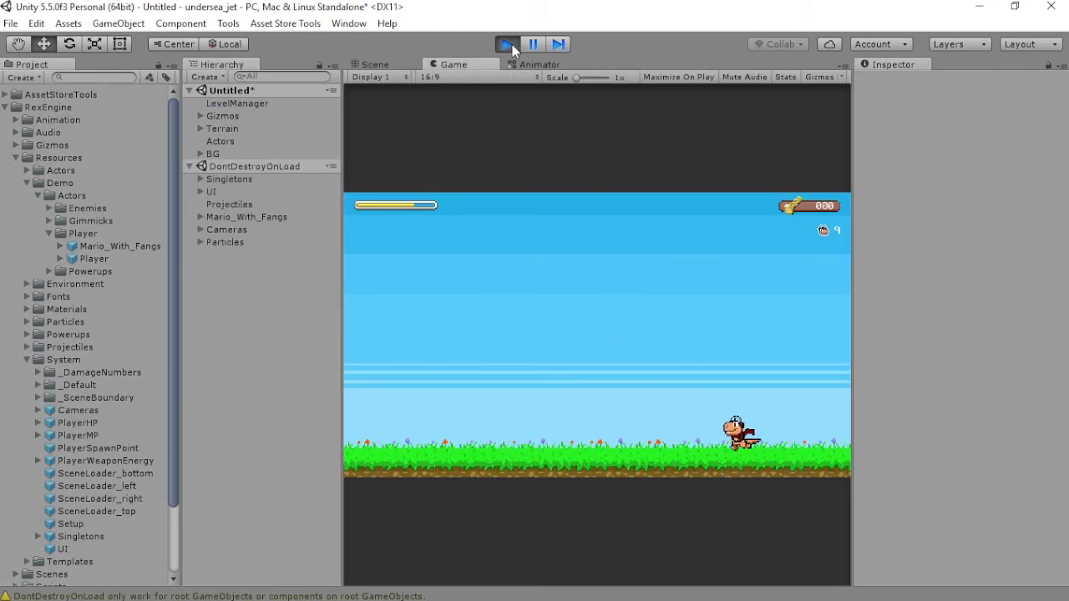
key("space")
key("Right")
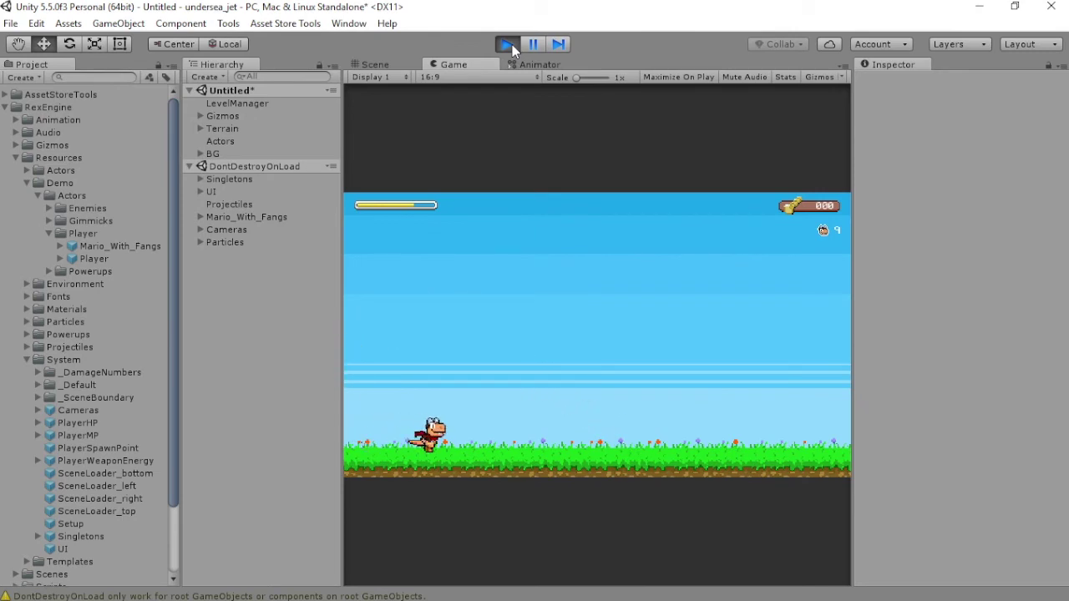
key("space")
key("Left")
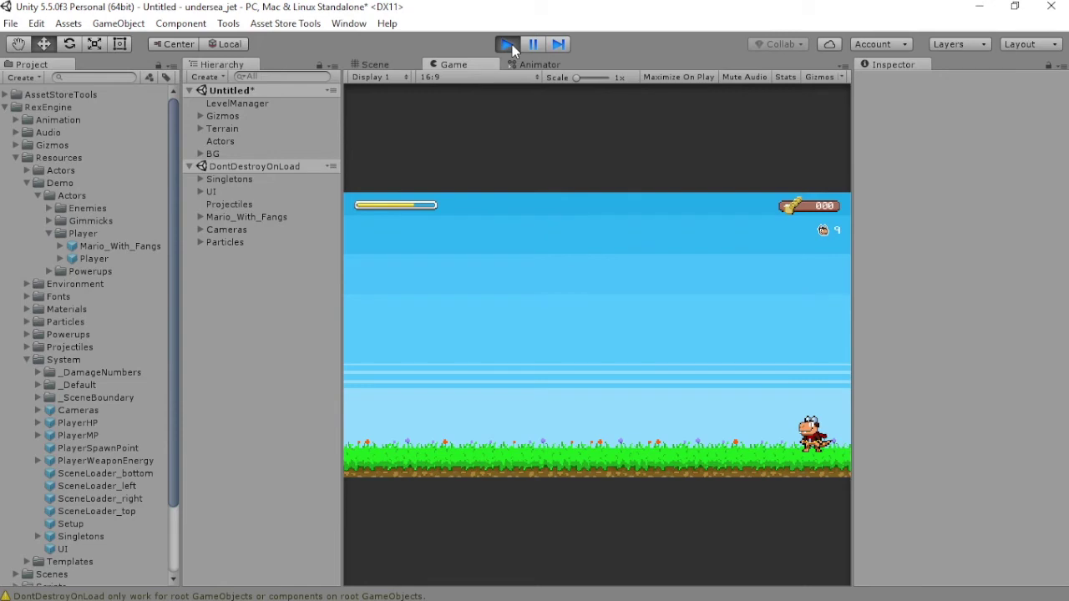
left_click(508, 44)
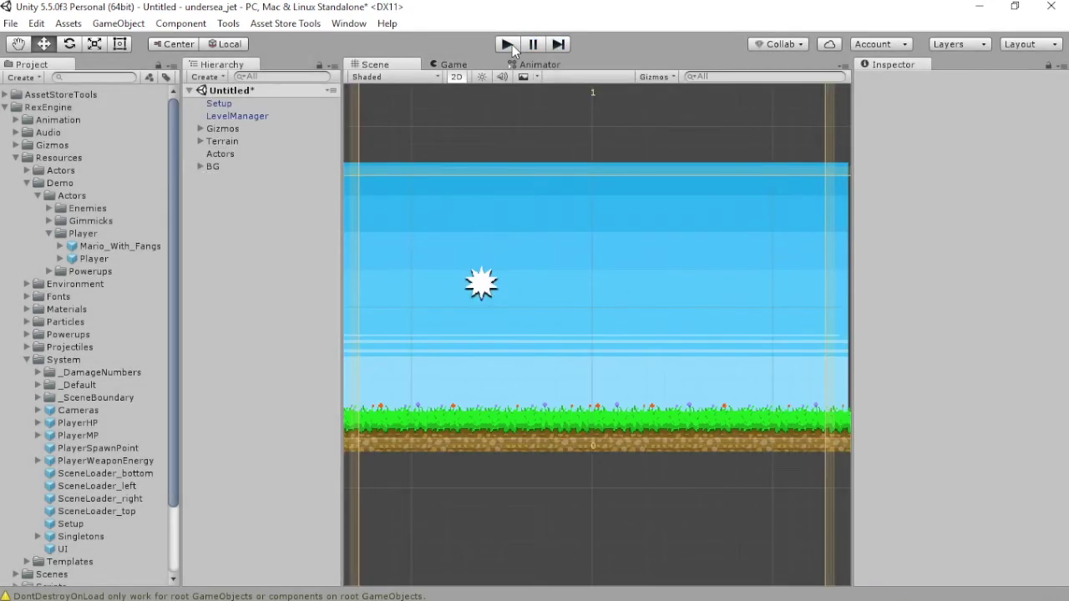
Add a Mario_With_Fangs instance to the scene and remove the Crouch State and Bounce State components from its Controller
left_click_drag(124, 243, 201, 206)
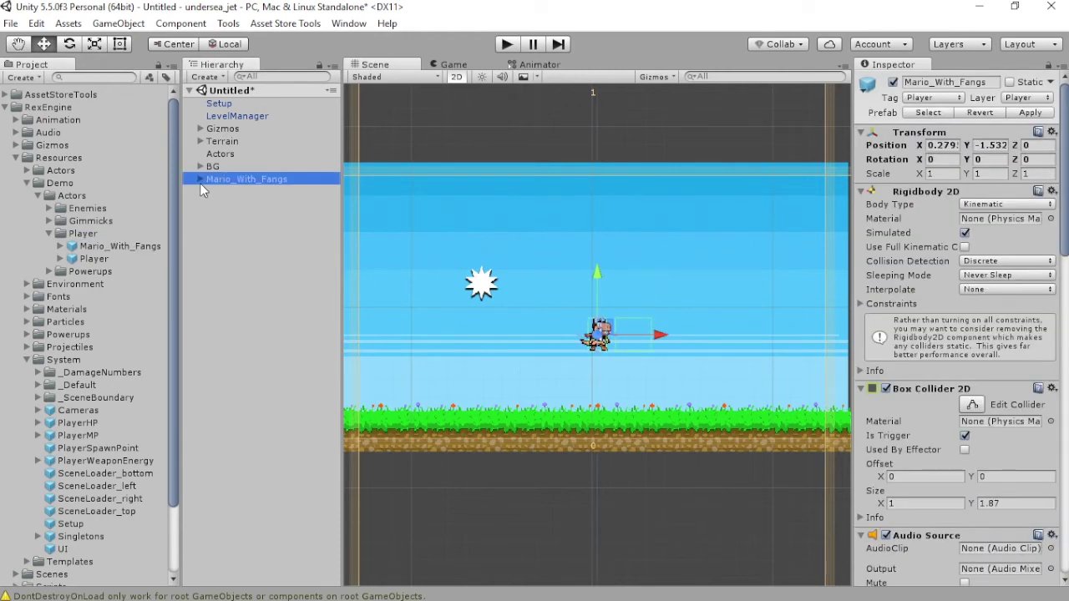
left_click(211, 192)
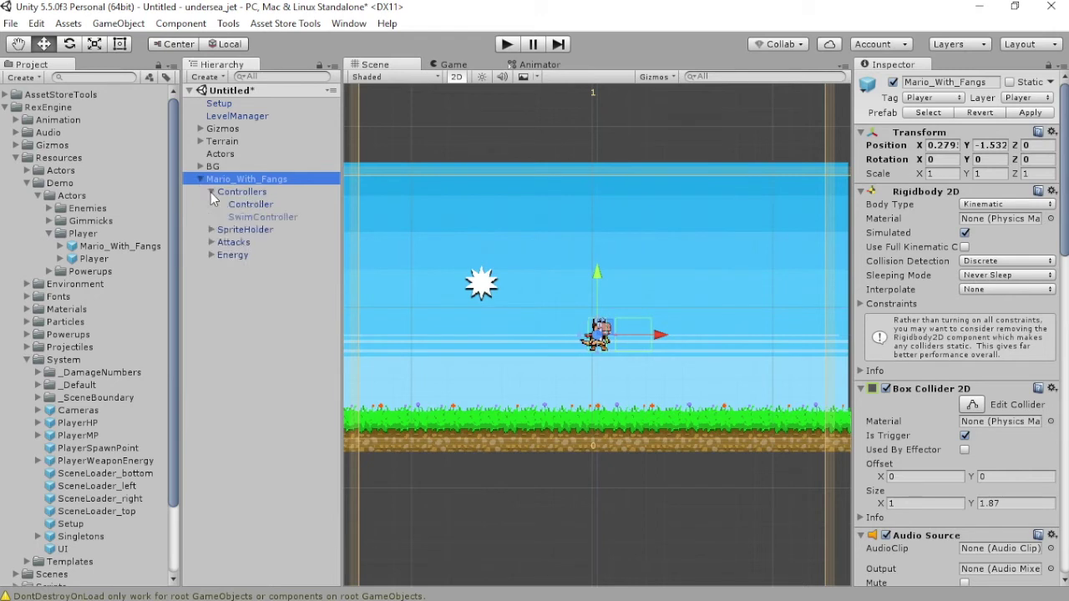
left_click(236, 204)
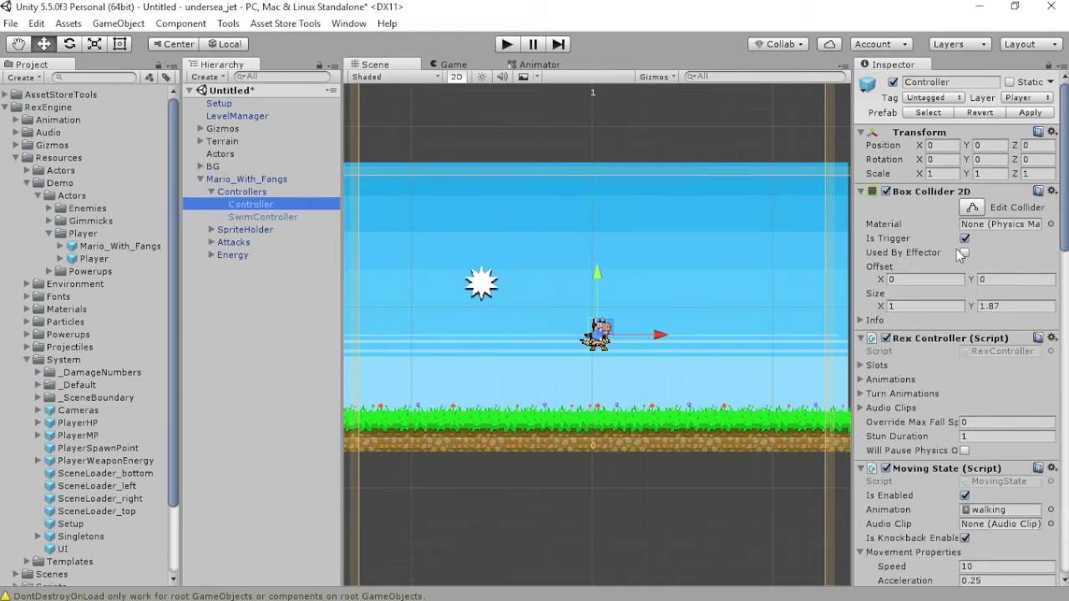
scroll(960, 256, "down", 15)
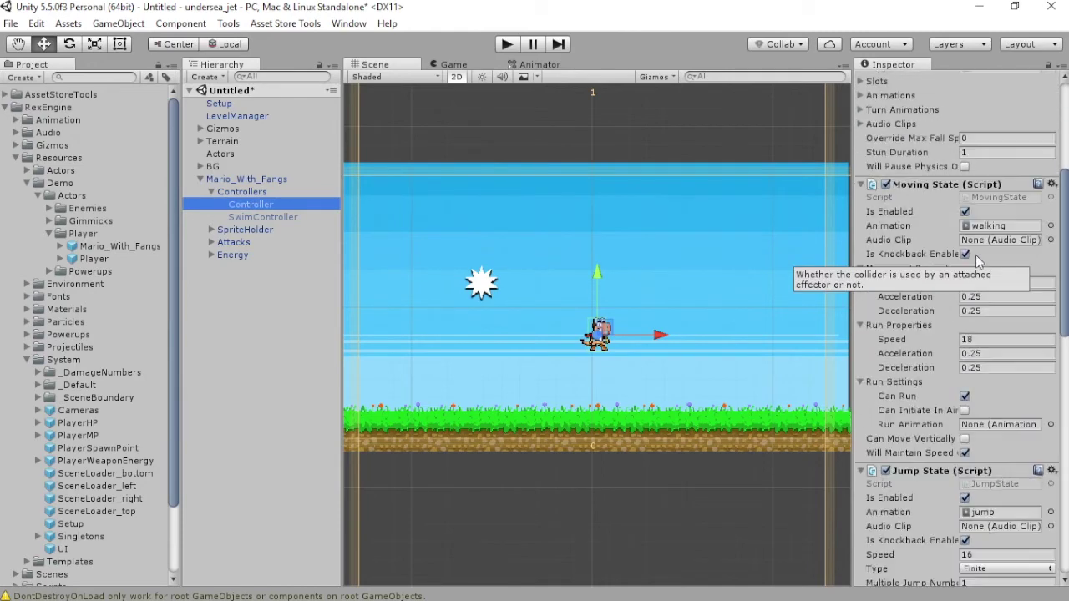
scroll(1016, 288, "down", 6)
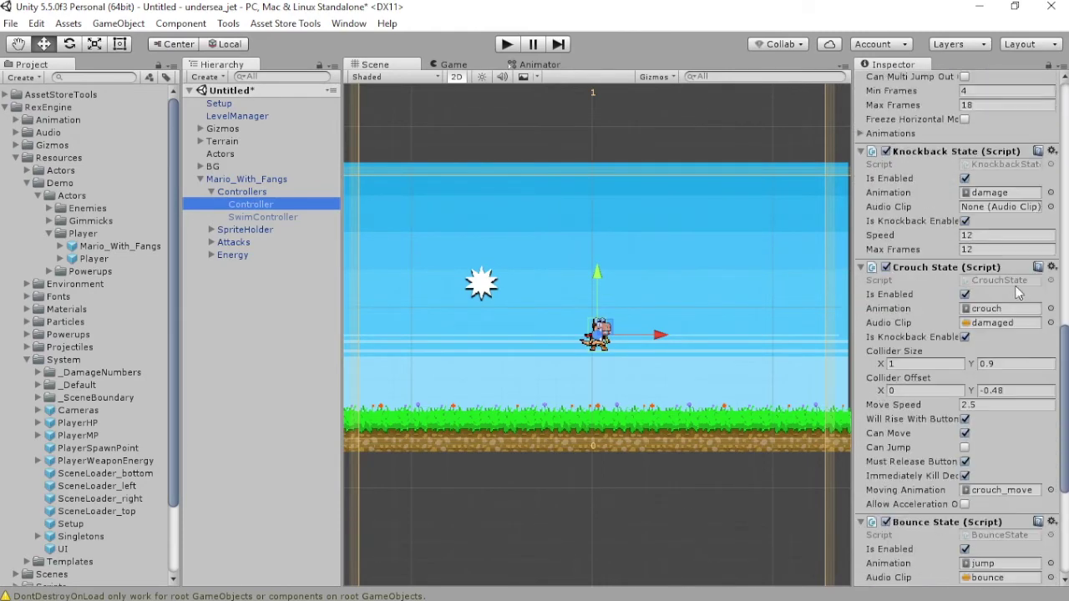
right_click(930, 274)
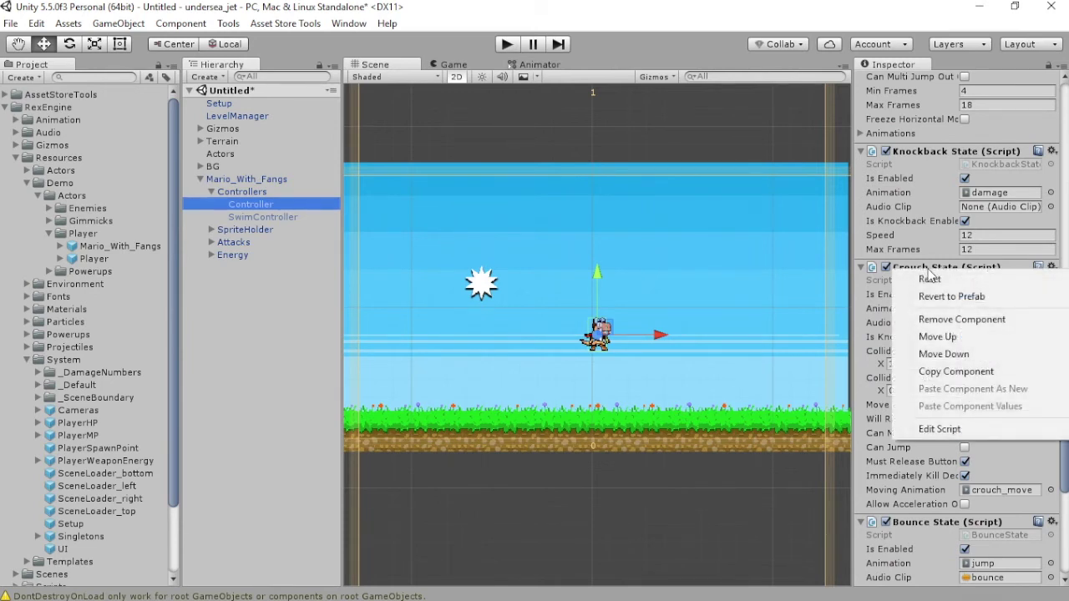
left_click(964, 322)
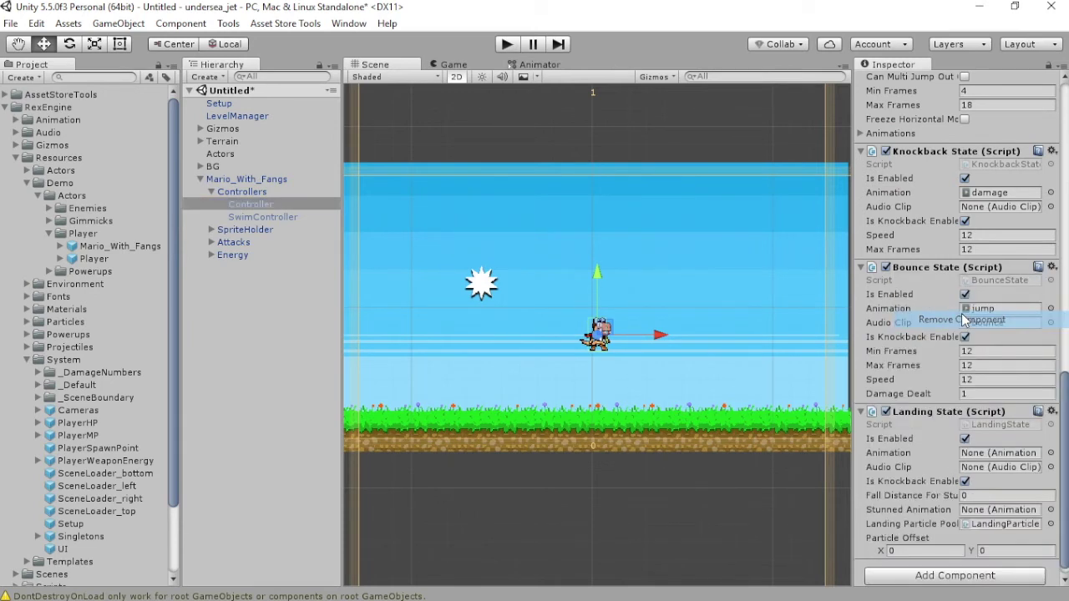
right_click(922, 272)
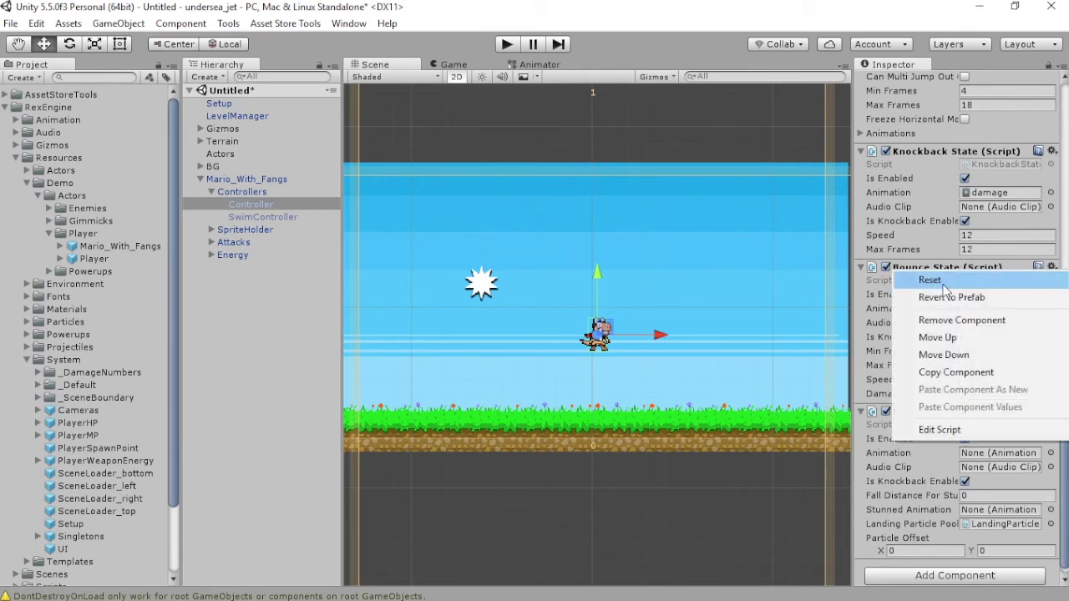
left_click(954, 319)
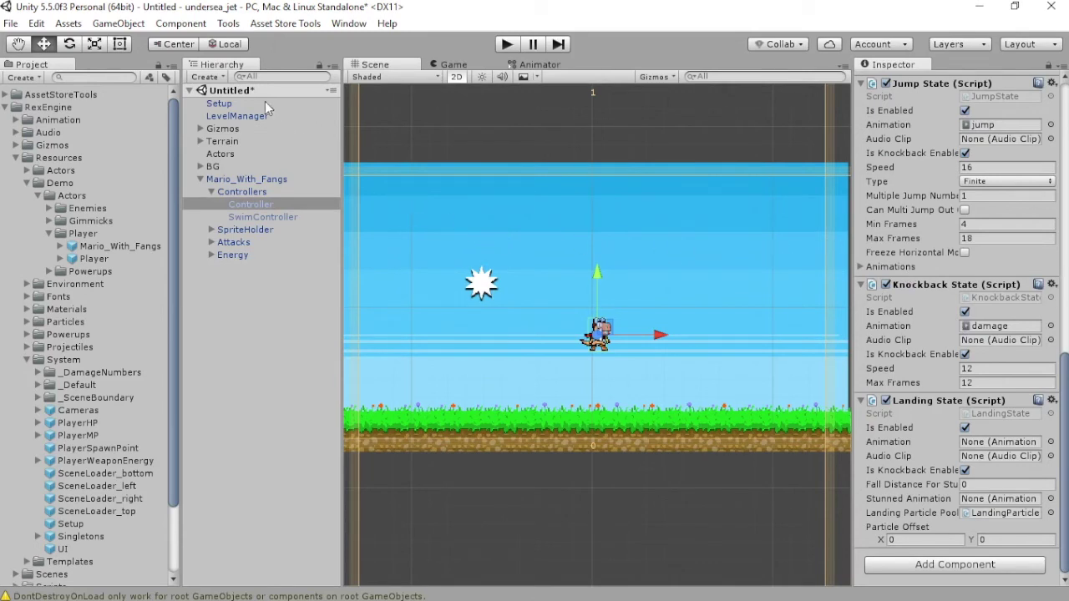
Add the Rex Engine Crouching ability to the Mario_With_Fangs Controller
left_click(226, 24)
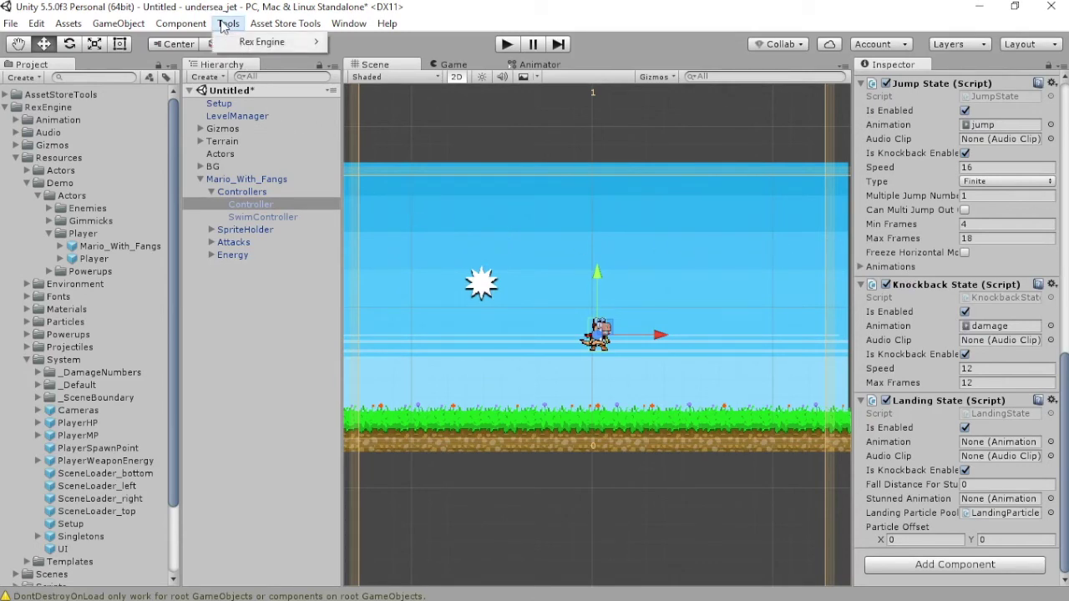
mouse_move(251, 42)
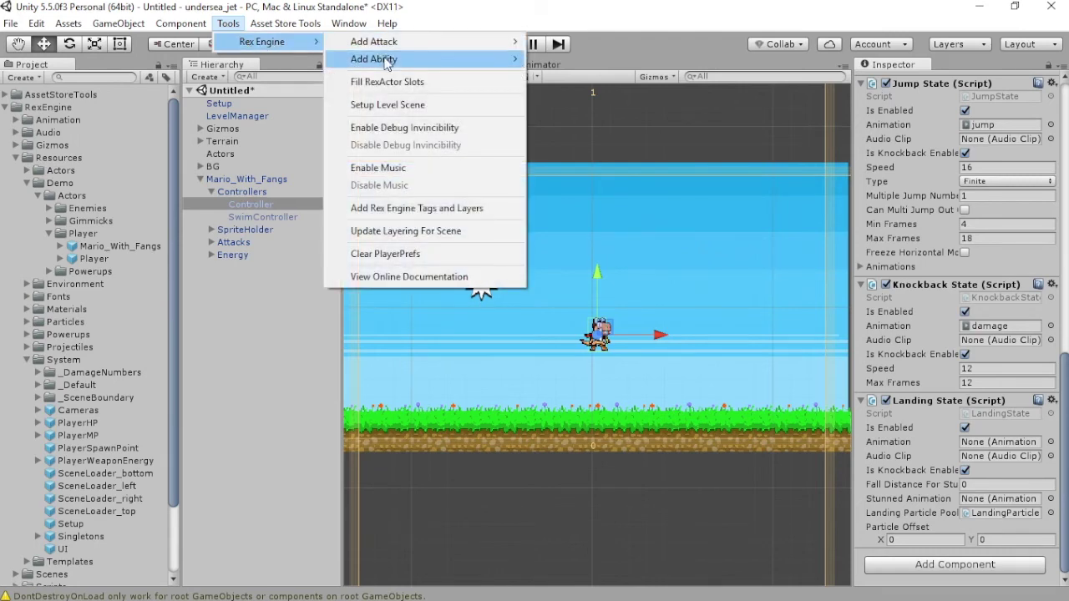
mouse_move(385, 63)
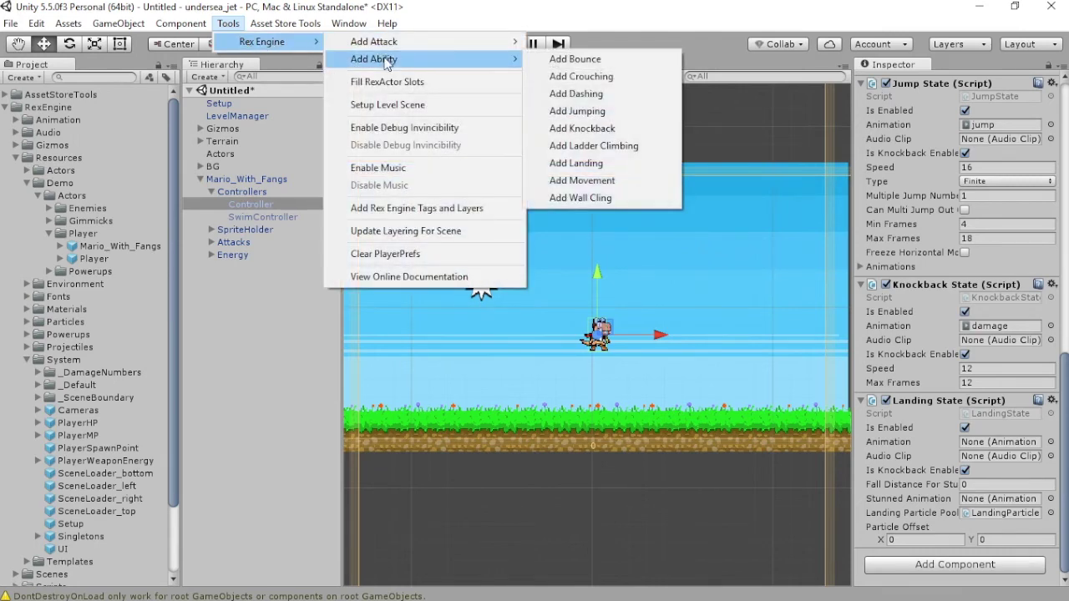
left_click(567, 77)
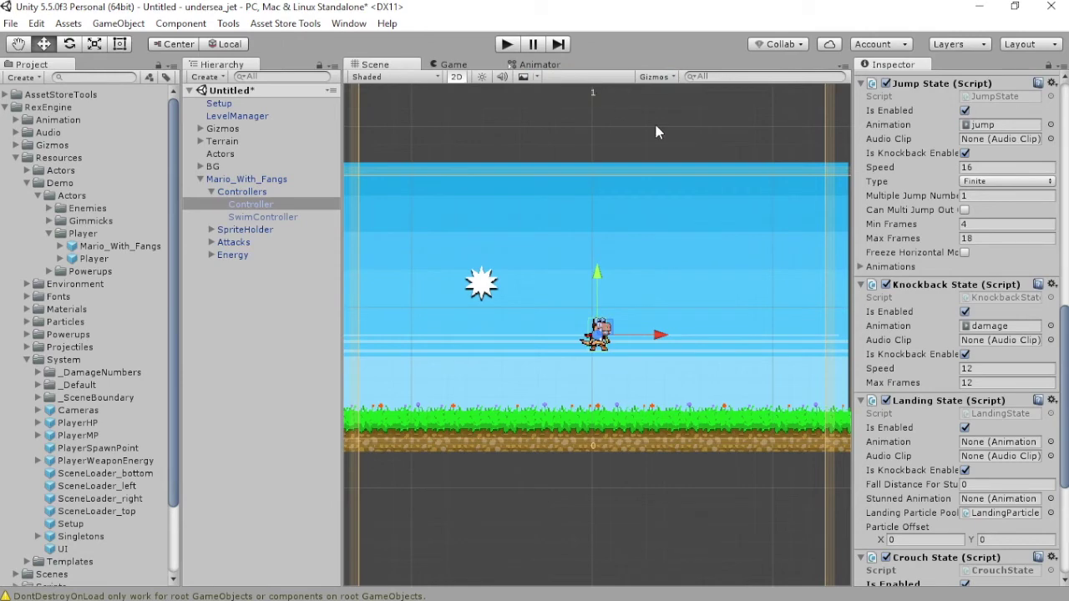
scroll(927, 204, "down", 5)
scroll(927, 208, "up", 1)
scroll(926, 217, "down", 1)
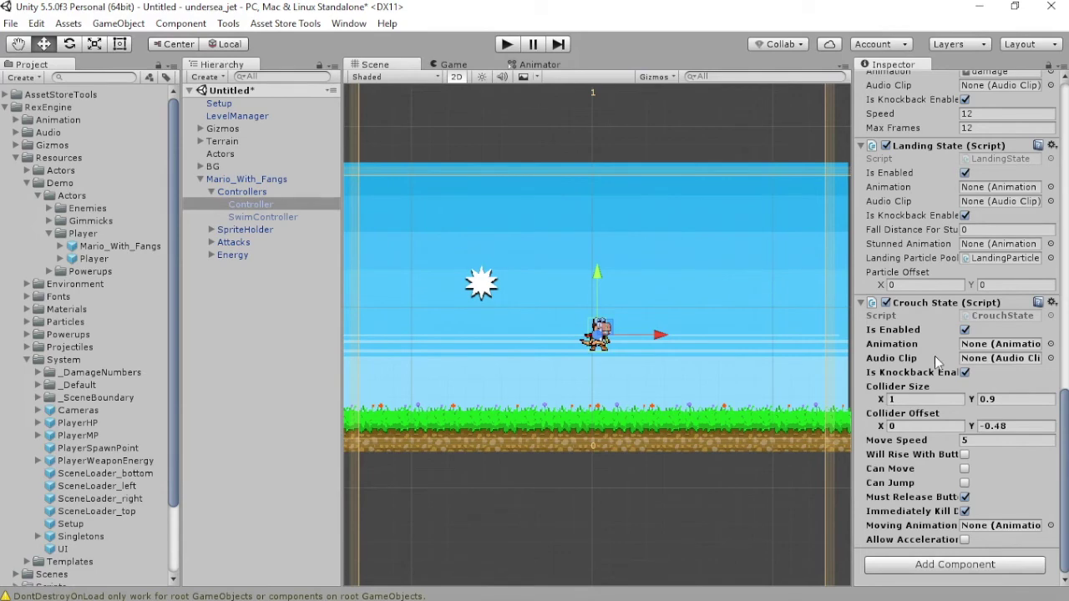
Apply the Controller's component changes to the prefab and delete the Mario_With_Fangs instance from the scene
scroll(960, 238, "up", 10)
scroll(961, 238, "up", 10)
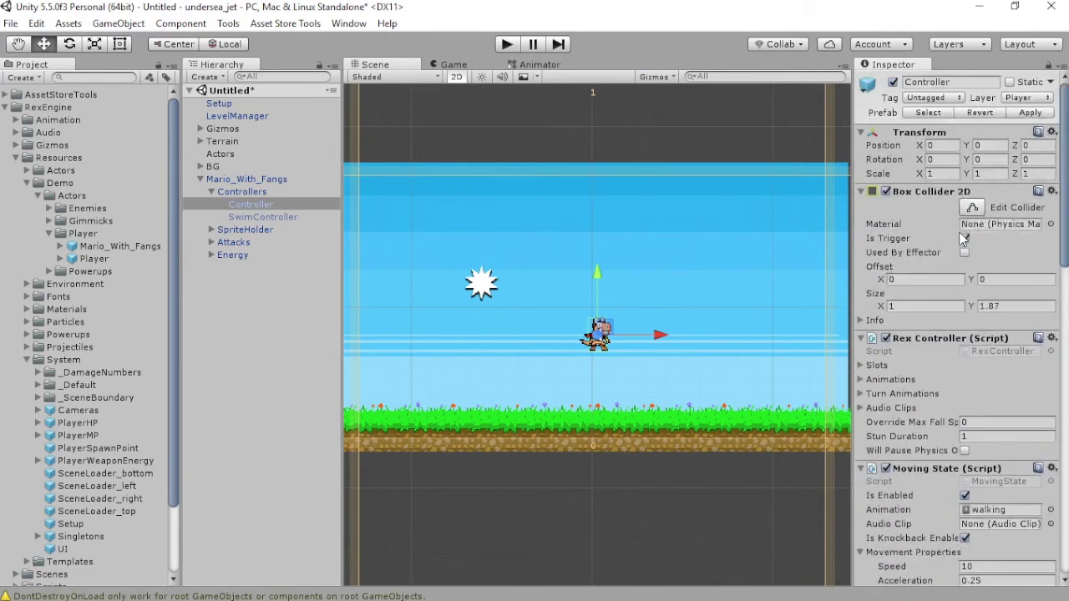
left_click(1026, 114)
left_click(275, 179)
key("Delete")
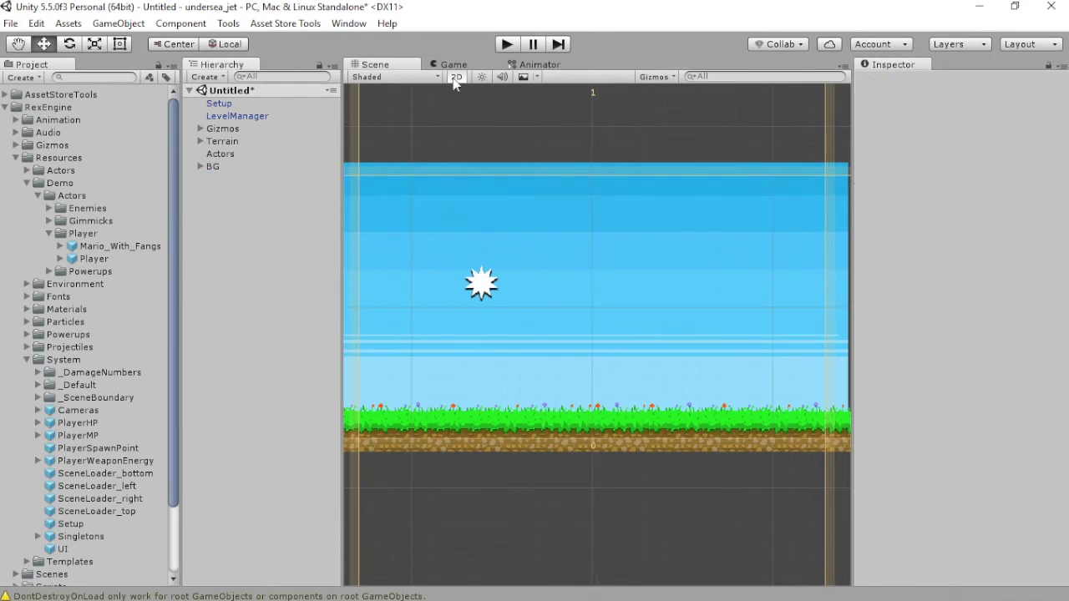
Run the game to test the character's movement with the changed abilities, and stop the game
left_click(506, 45)
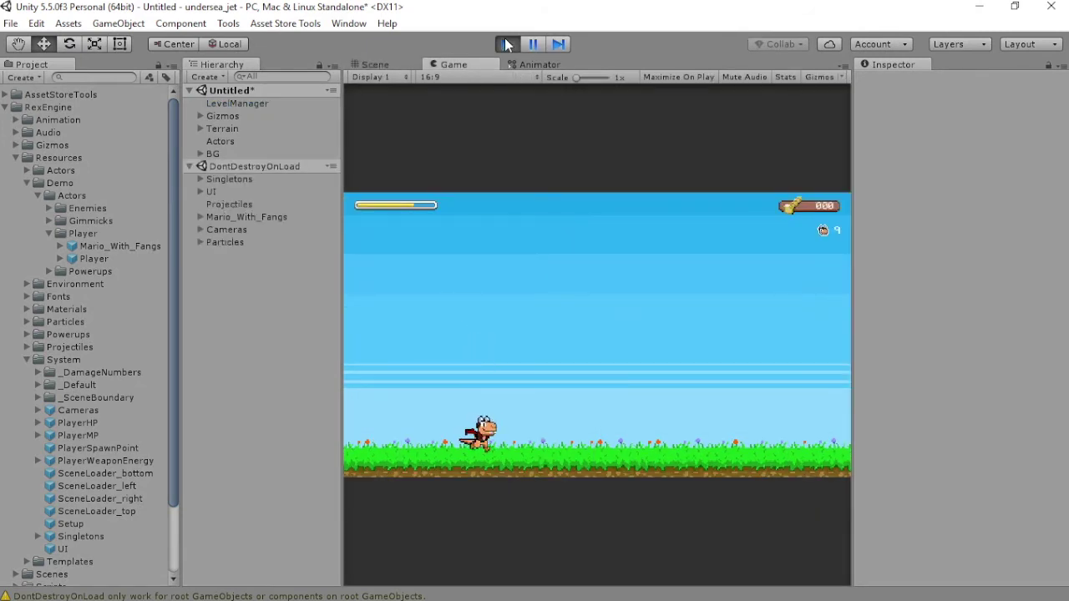
key("Right")
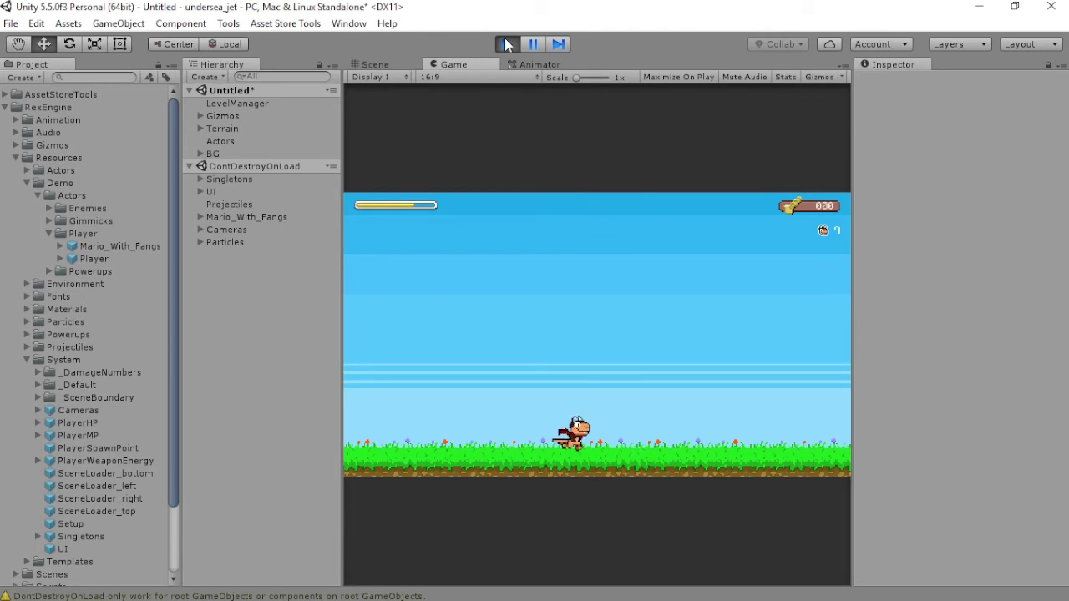
left_click(507, 44)
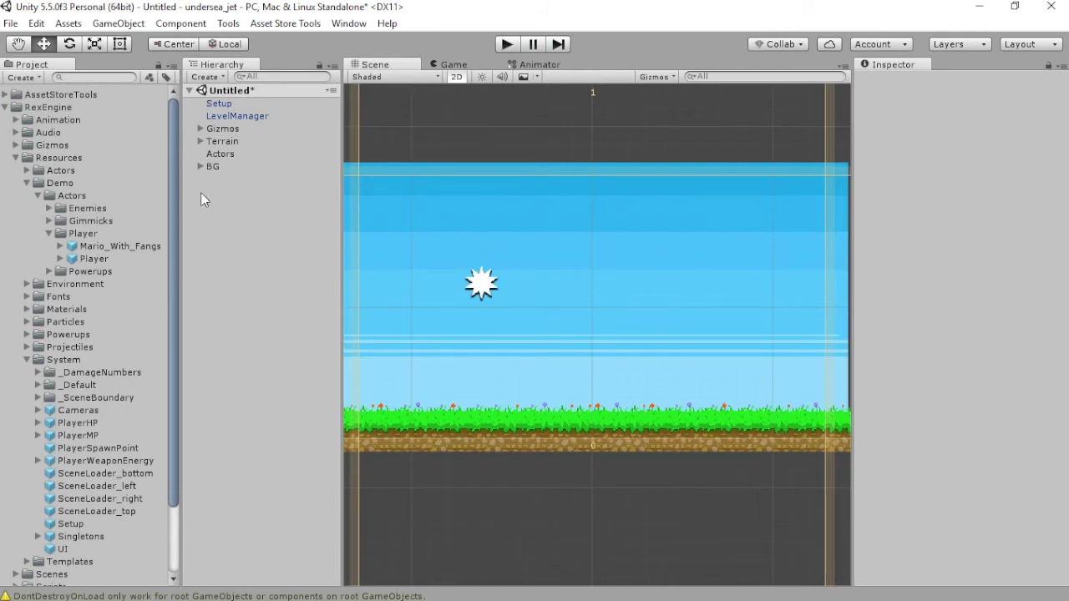
Add the Mario_With_Fangs prefab back to the scene and bring up the Crouch State settings of its Controller
left_click_drag(128, 247, 211, 221)
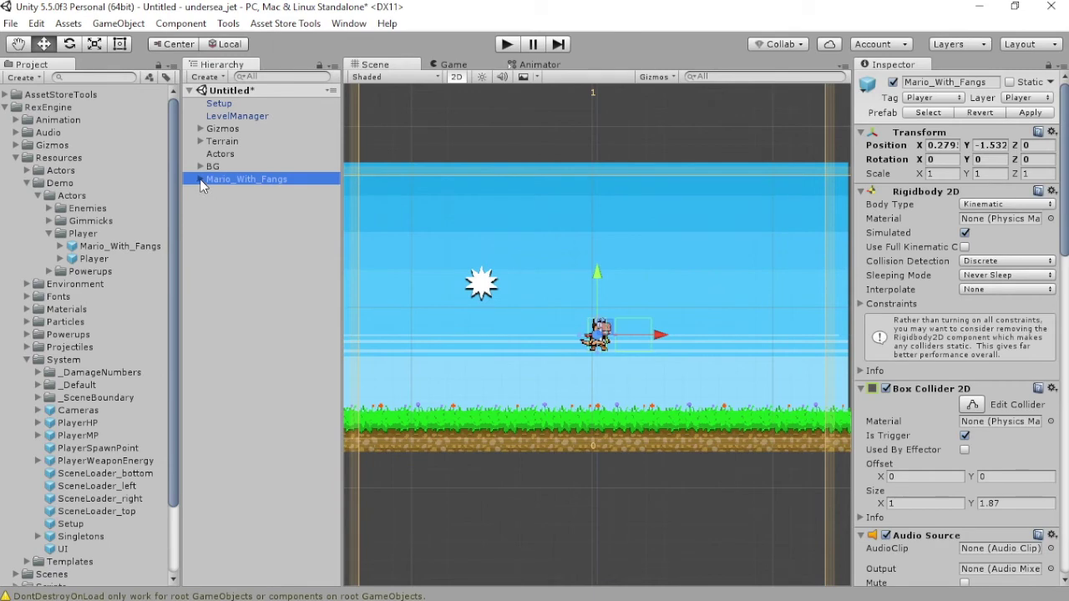
left_click(199, 179)
left_click(210, 192)
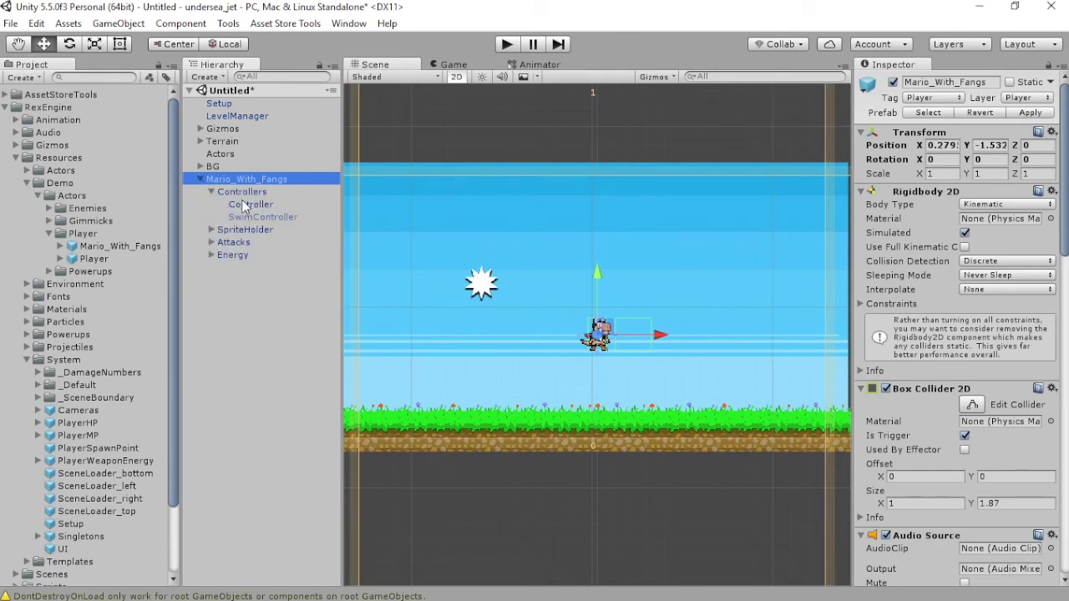
left_click(246, 204)
scroll(994, 284, "down", 12)
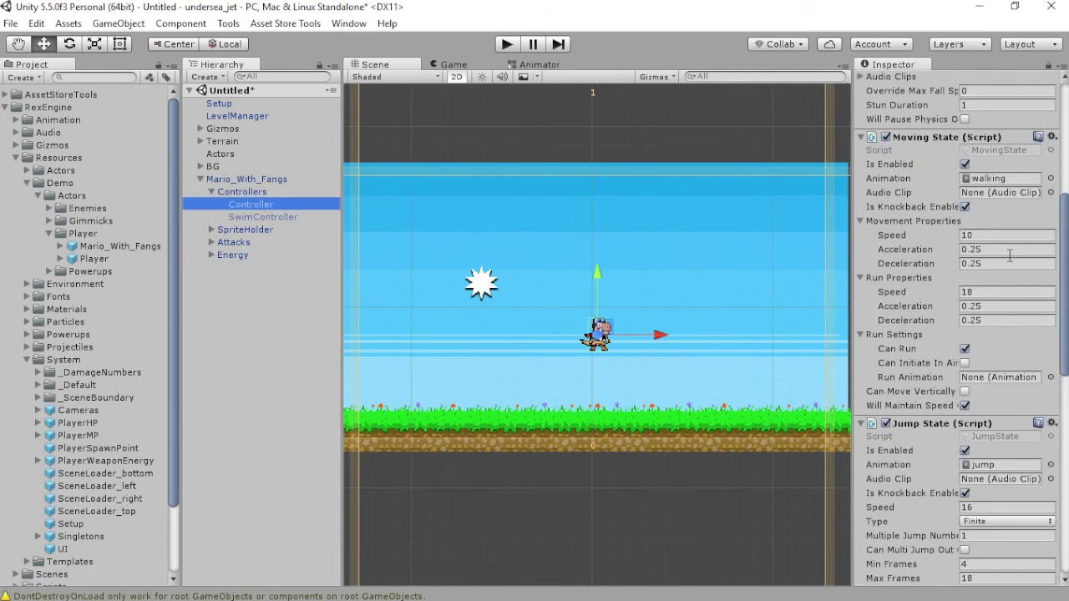
scroll(1009, 256, "down", 10)
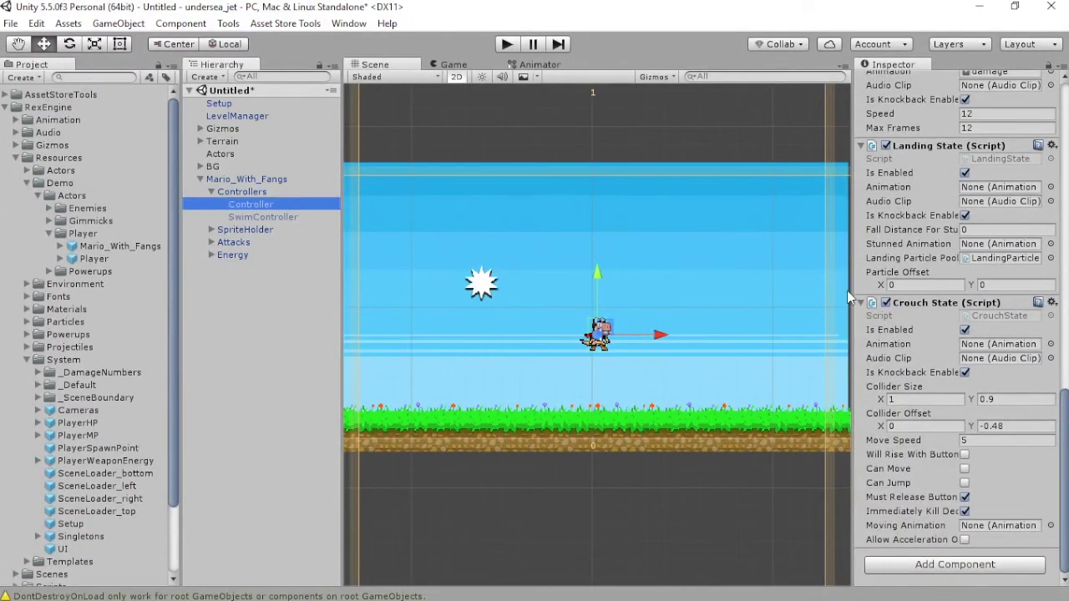
Assign Booster's crouch clip to the Crouch State's Animation and Moving Animation, enable Will Rise With Button Release, and disable Immediately Kill Deceleration On Crouch
left_click_drag(849, 297, 476, 288)
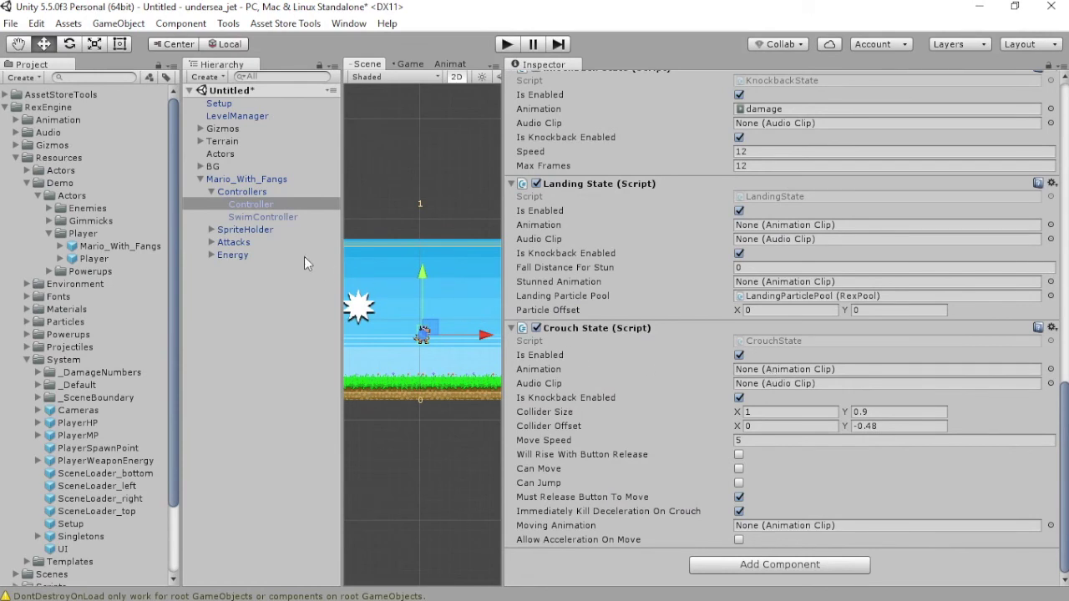
left_click(14, 121)
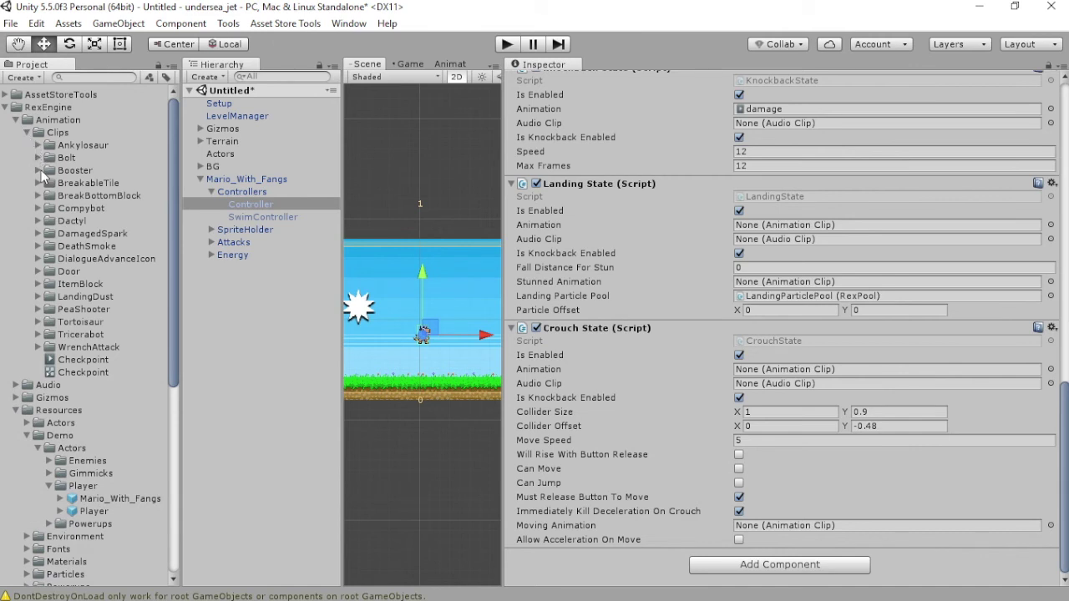
left_click(38, 171)
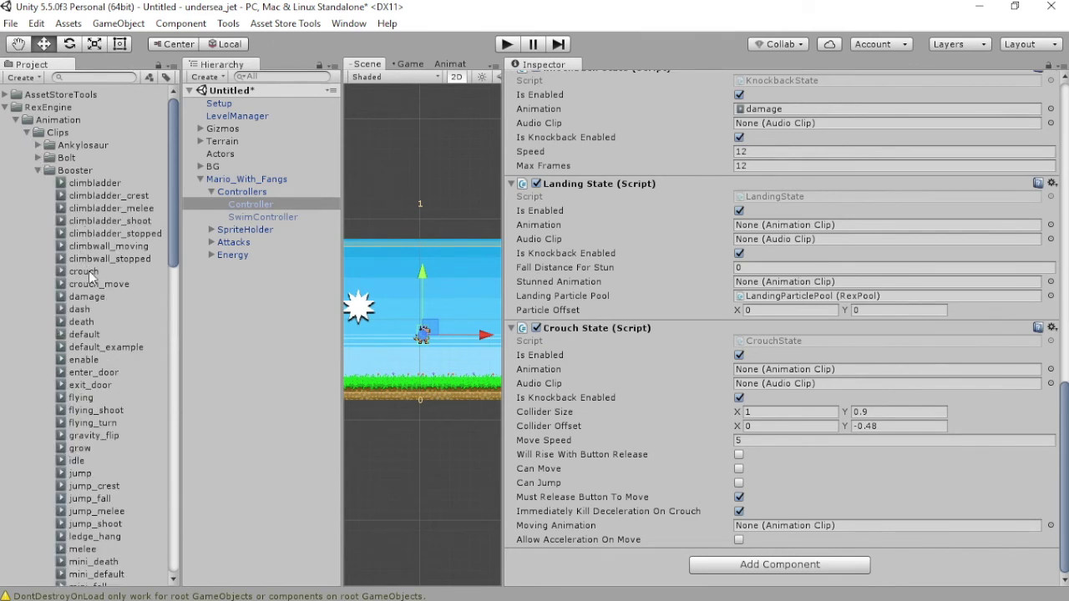
left_click_drag(88, 270, 749, 376)
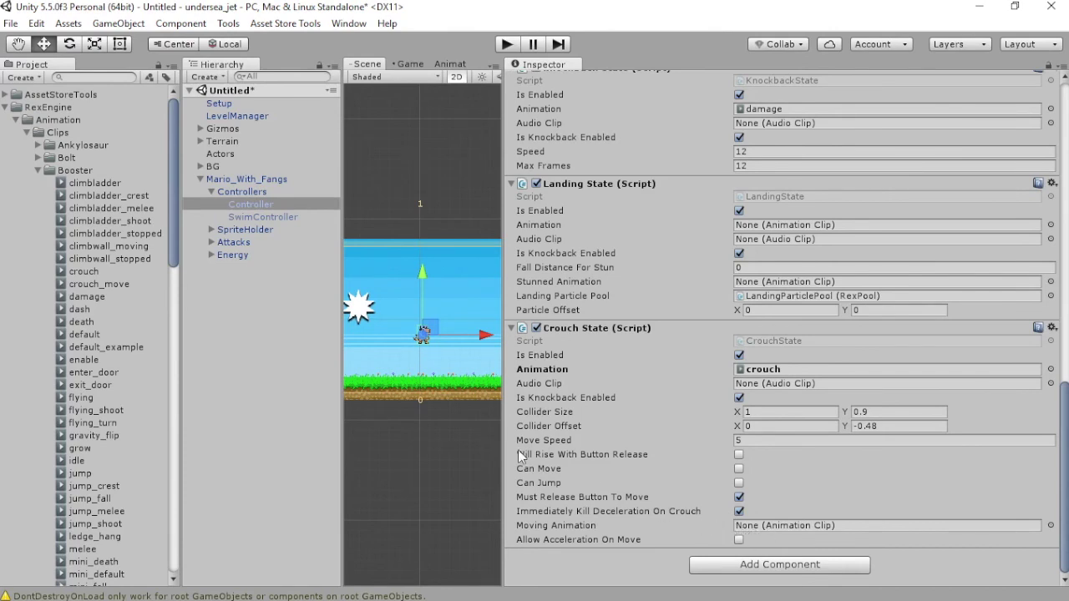
left_click_drag(84, 278, 763, 526)
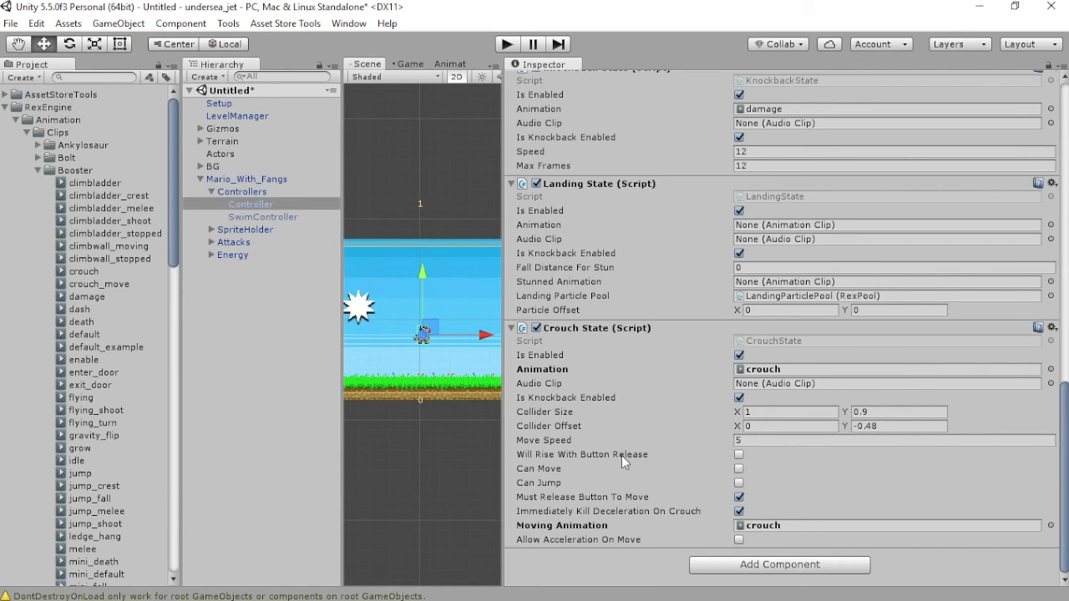
left_click(739, 455)
left_click(739, 511)
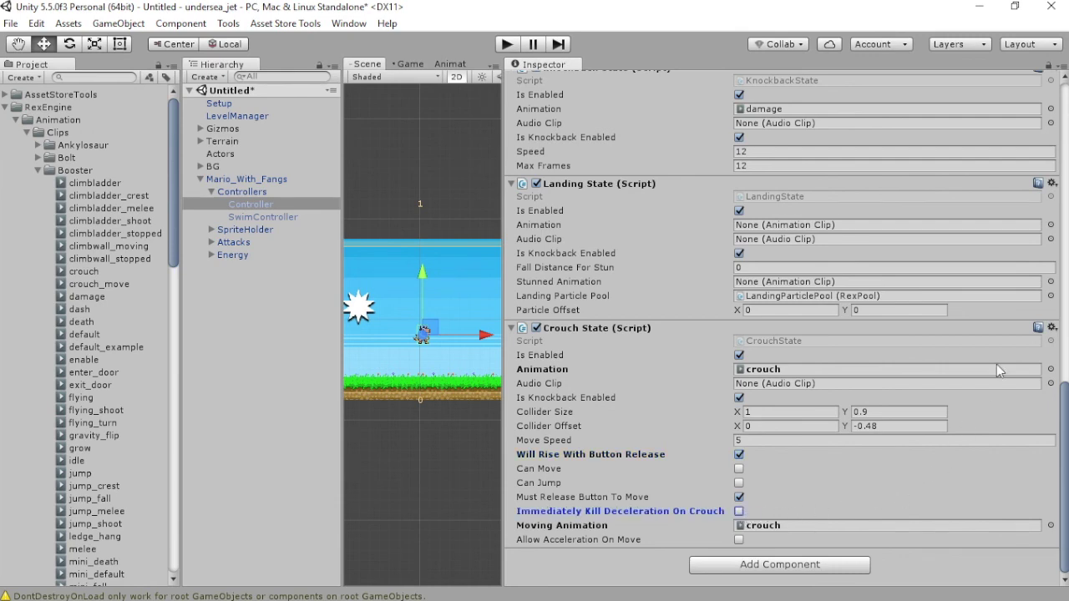
Apply the Crouch State settings to the prefab and delete the Mario_With_Fangs instance from the scene
scroll(996, 364, "up", 20)
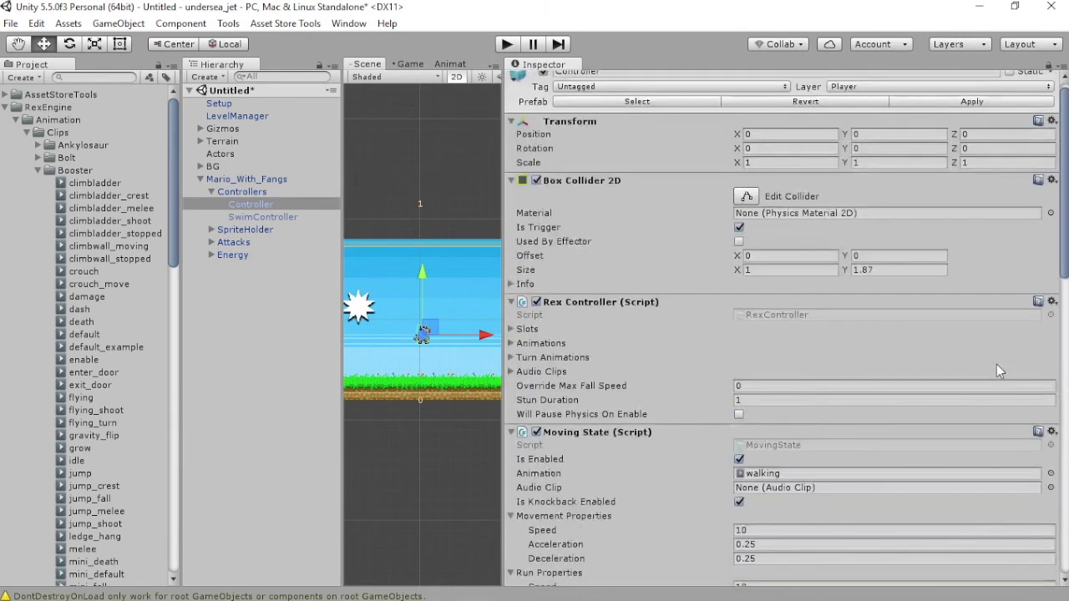
scroll(997, 364, "up", 1)
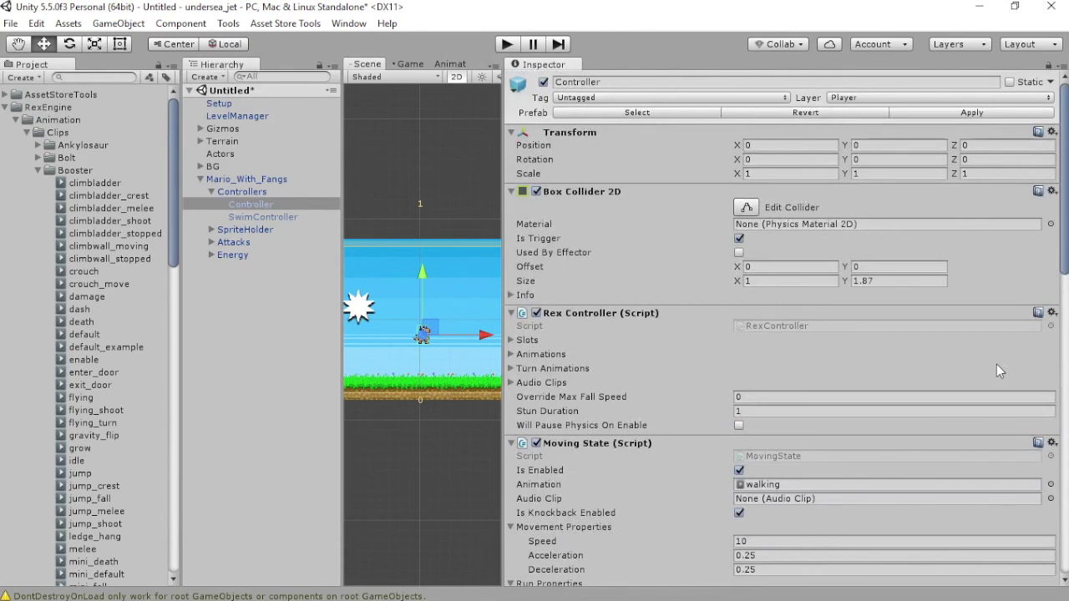
left_click(977, 113)
left_click_drag(506, 186, 900, 183)
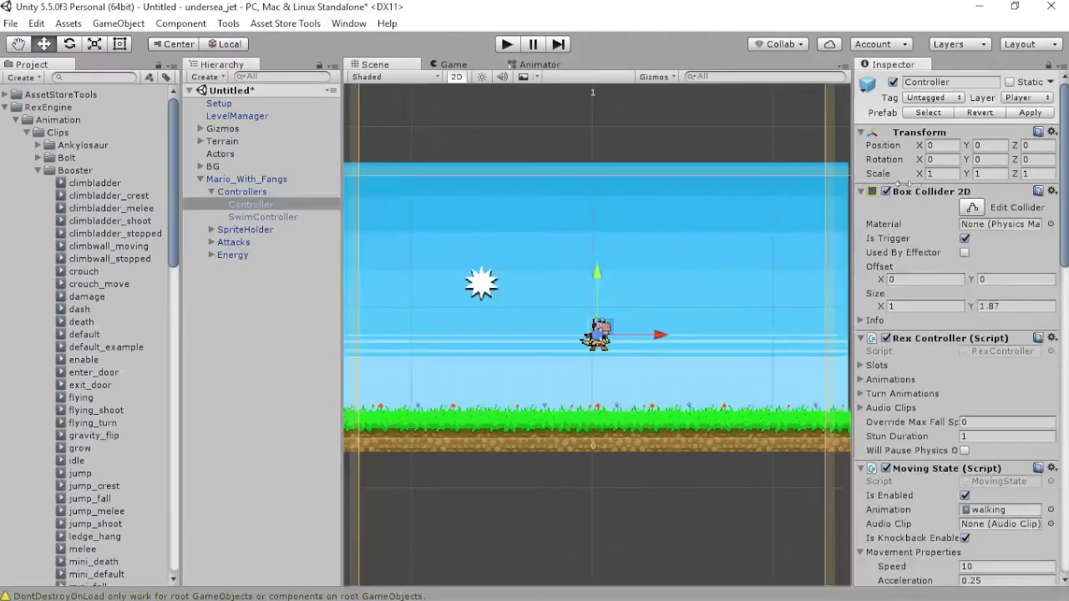
left_click(264, 180)
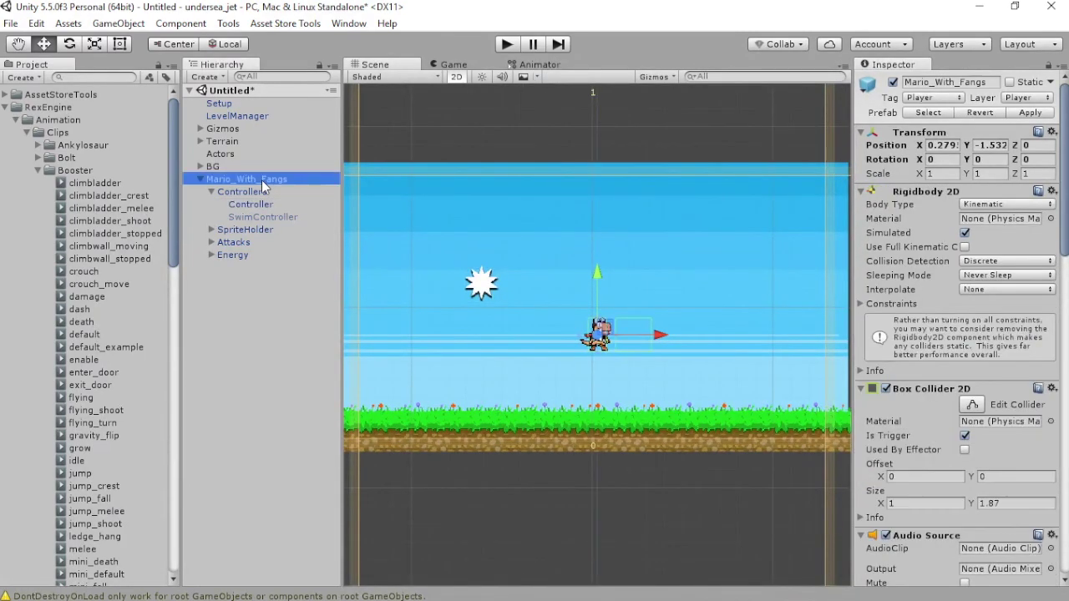
key("Delete")
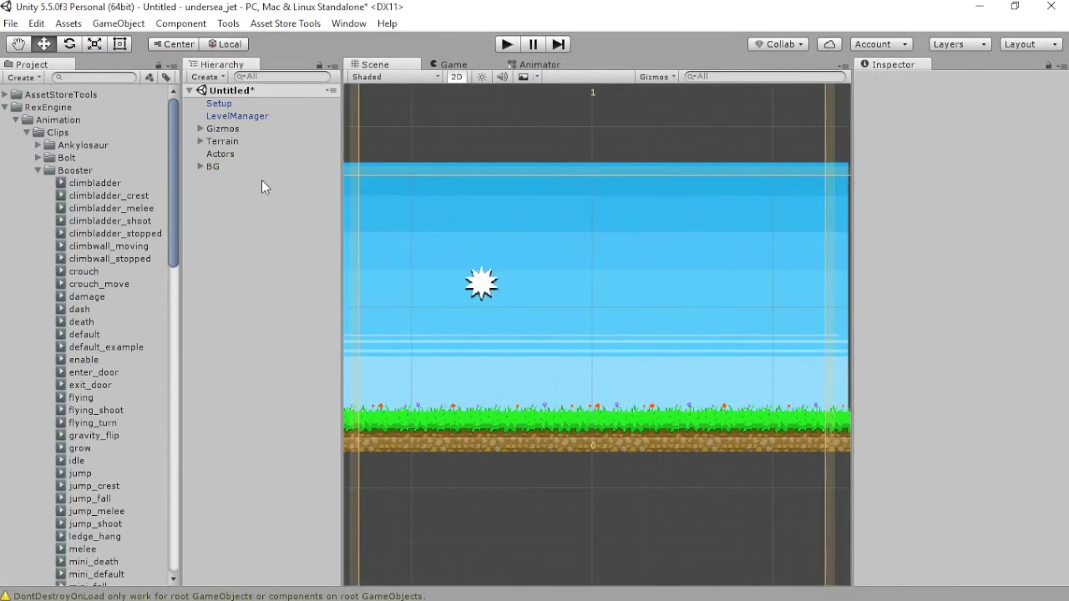
Run the game and test Mario_With_Fangs by running in both directions, crouching and jumping across the level
left_click(507, 44)
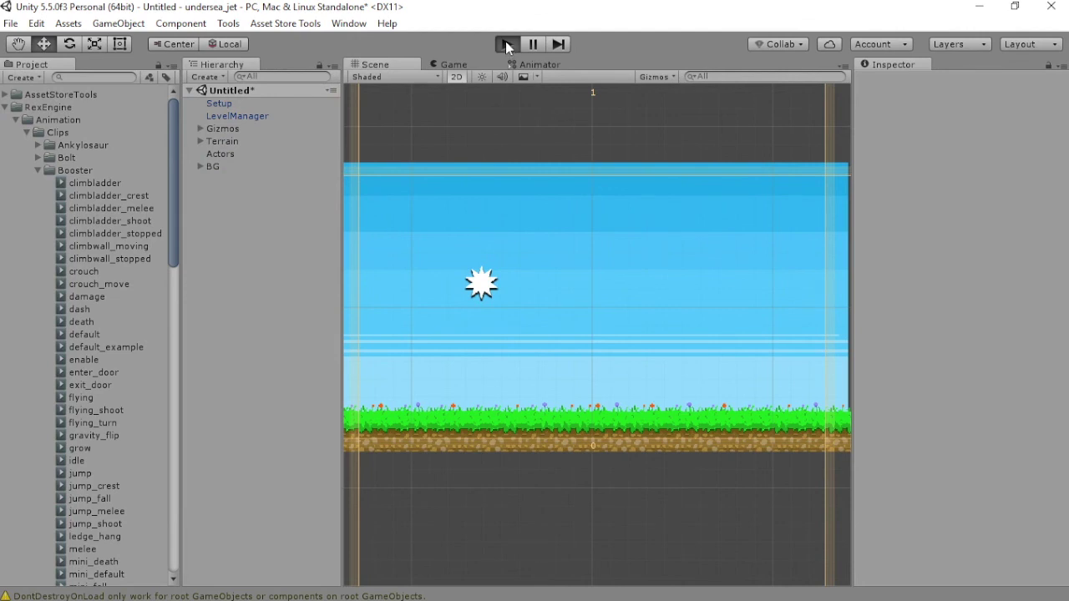
key("Right")
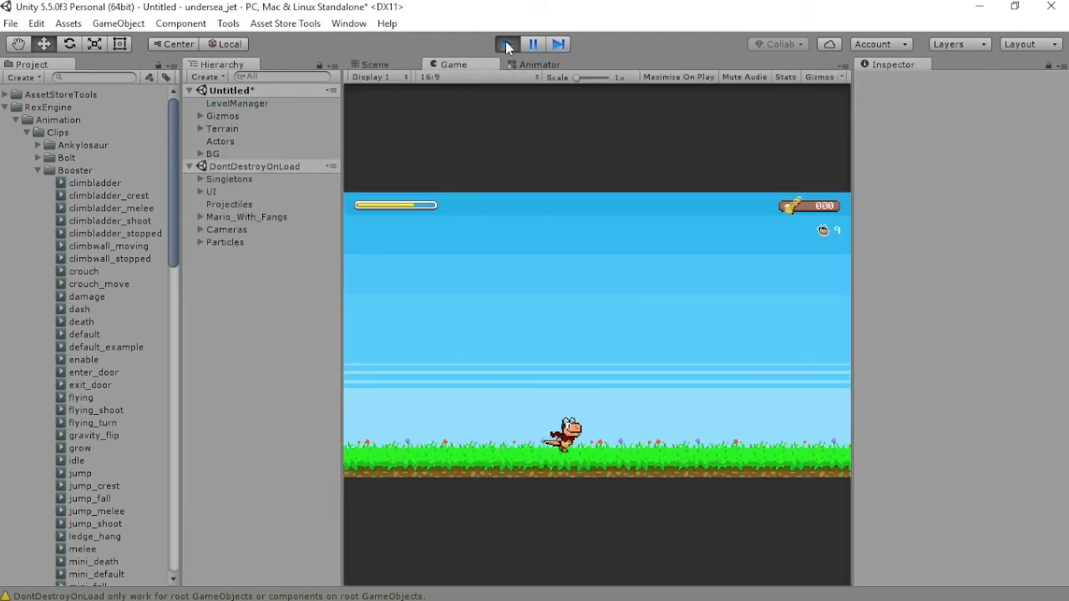
key("Left")
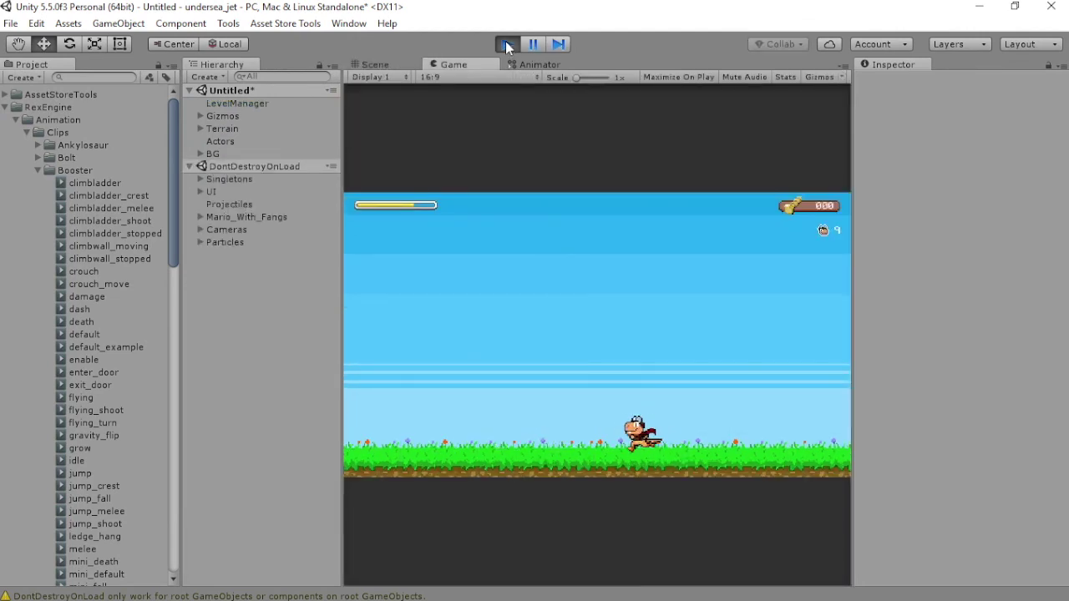
key("Down")
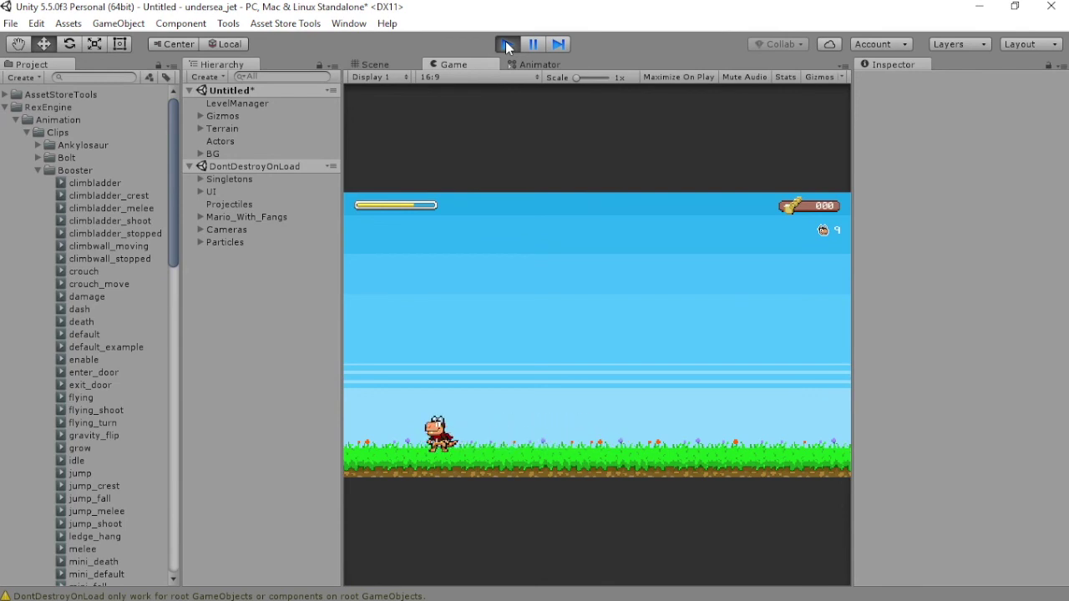
key("Right")
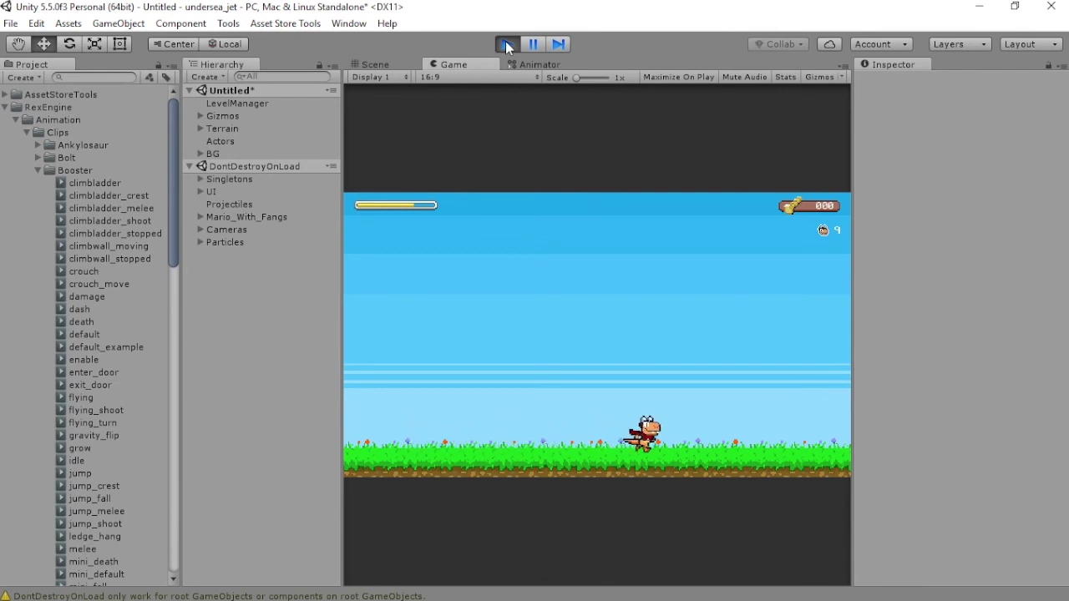
key("Left")
key("space")
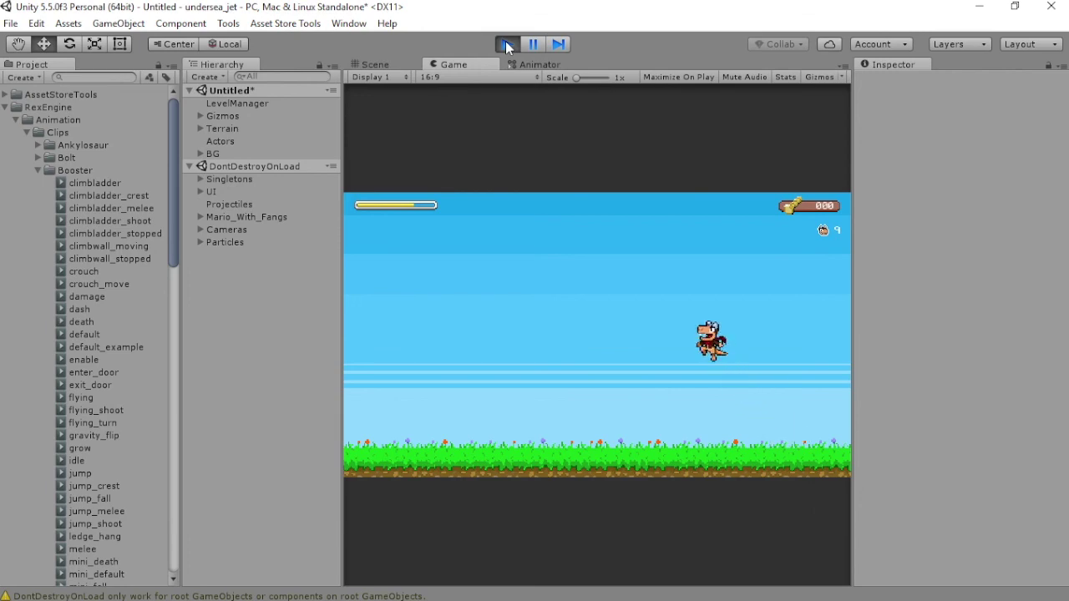
key("Down")
key("space")
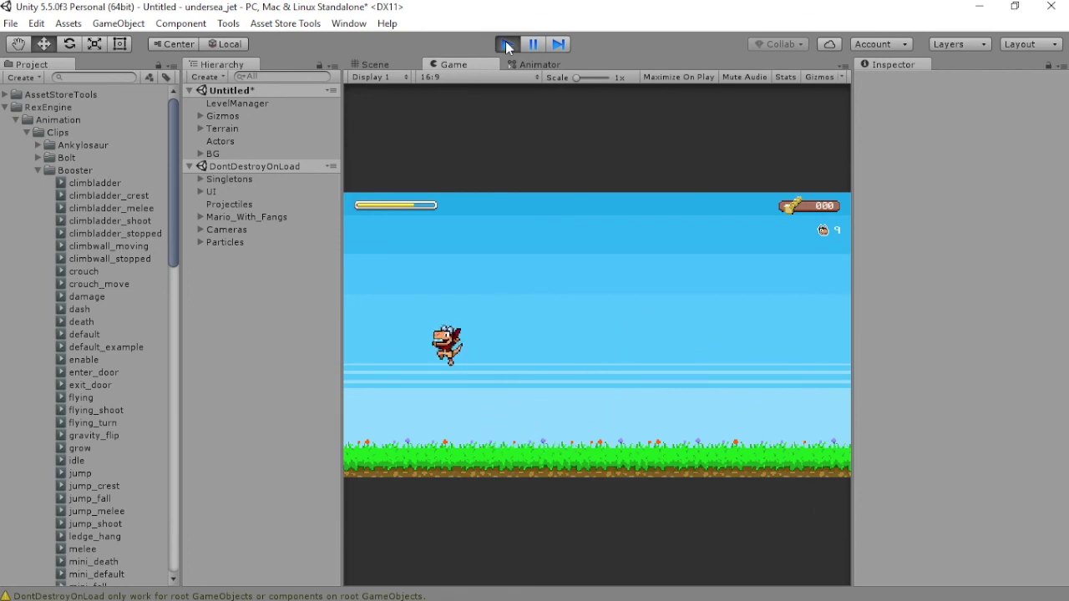
key("Right")
key("space")
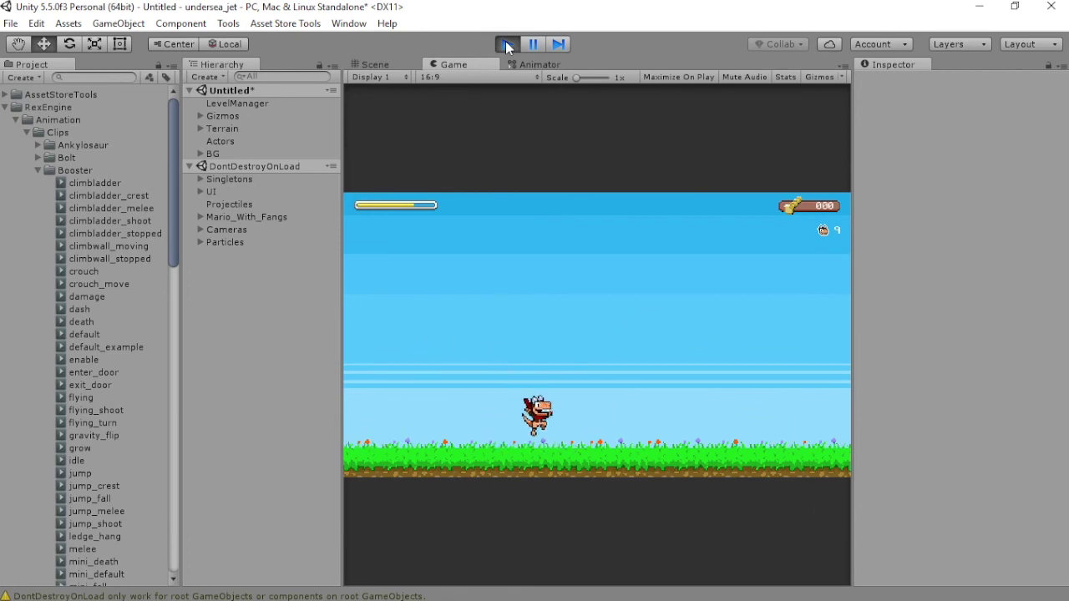